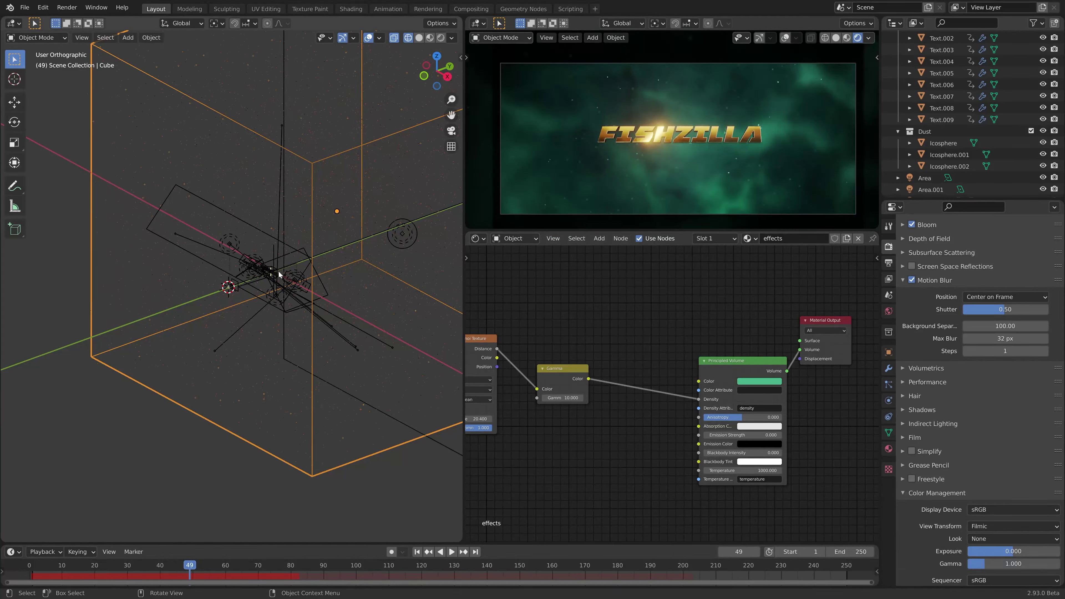
Step: Select Camera.001 and insert a location and rotation keyframe for it at frame 1
scroll(277, 273, up, 10)
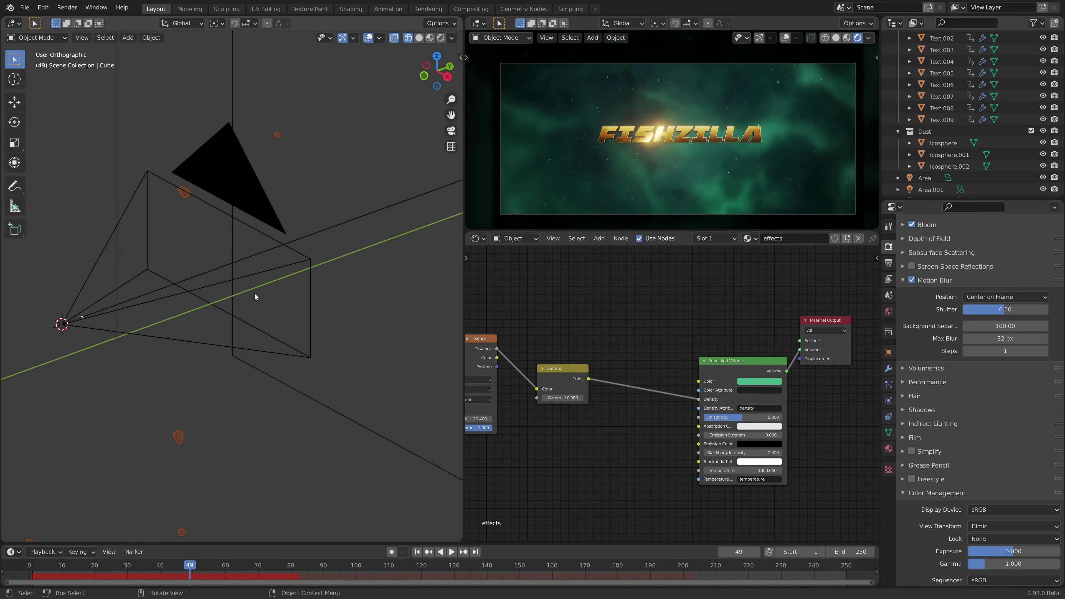
click(222, 188)
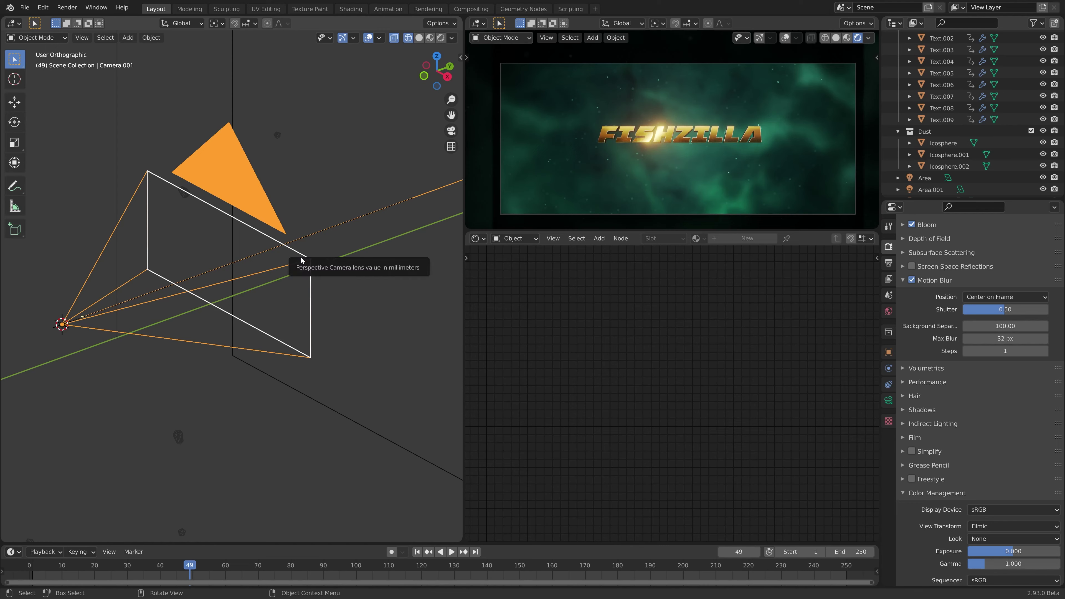
key(shift+Left)
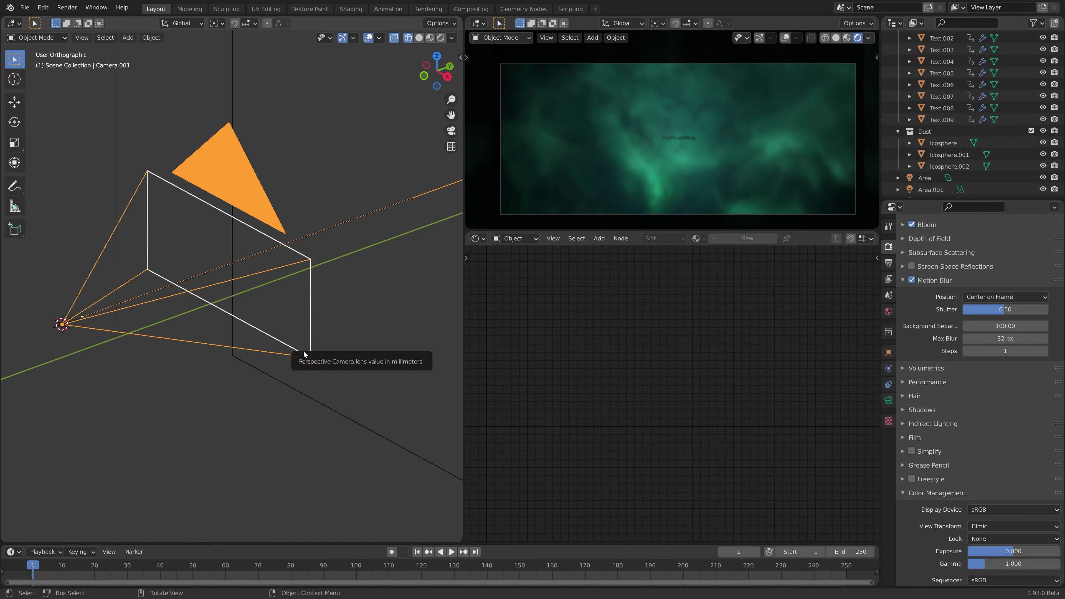
key(i)
click(311, 273)
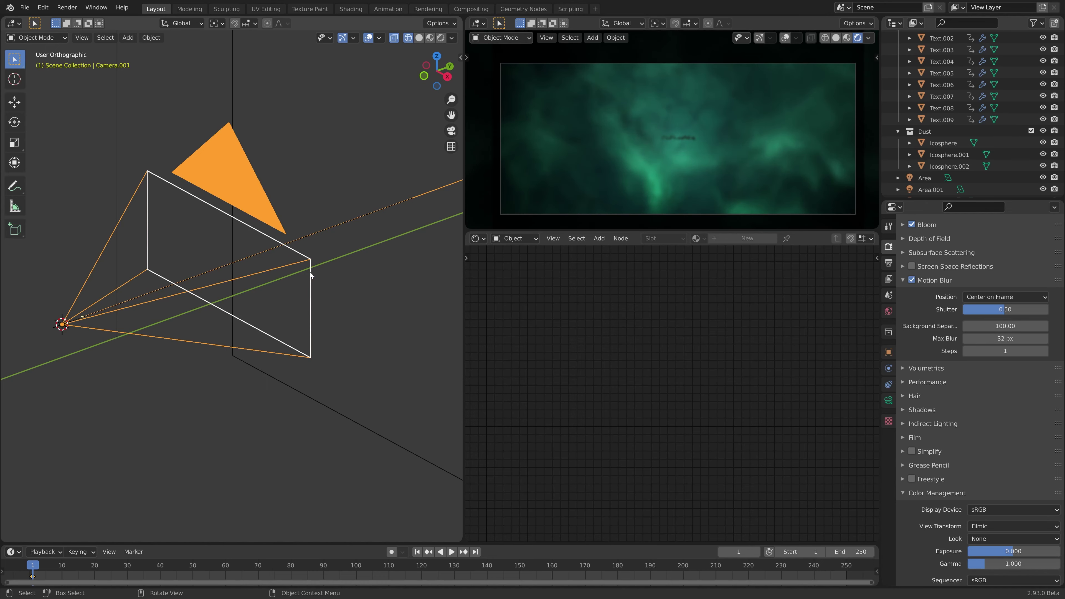
Step: Show the Graph Editor in place of the shader node area and expand the camera's Object Transforms channels
click(477, 238)
click(613, 294)
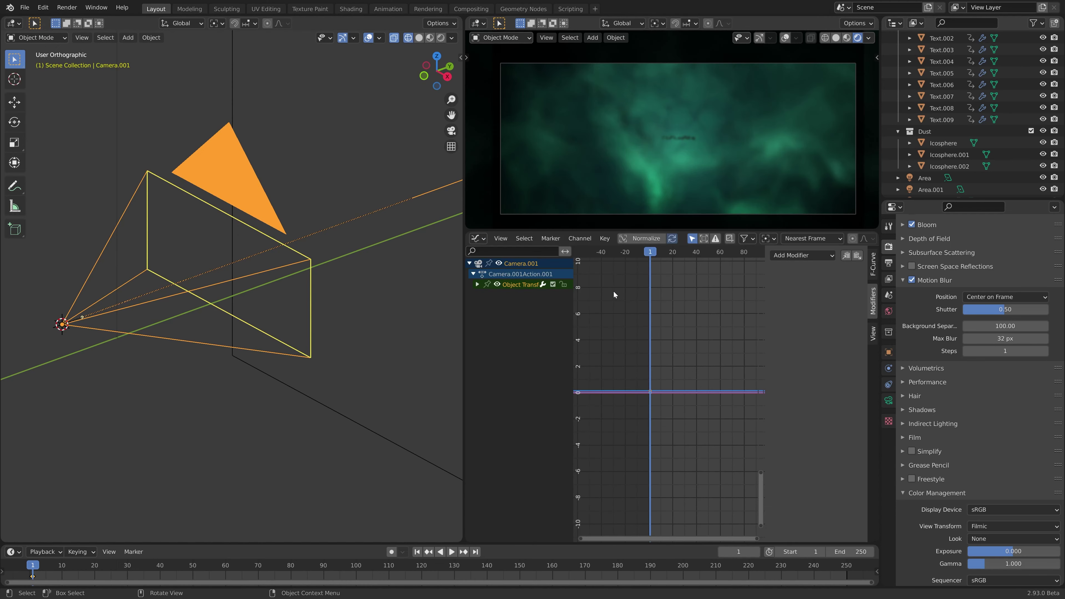
click(476, 289)
click(477, 285)
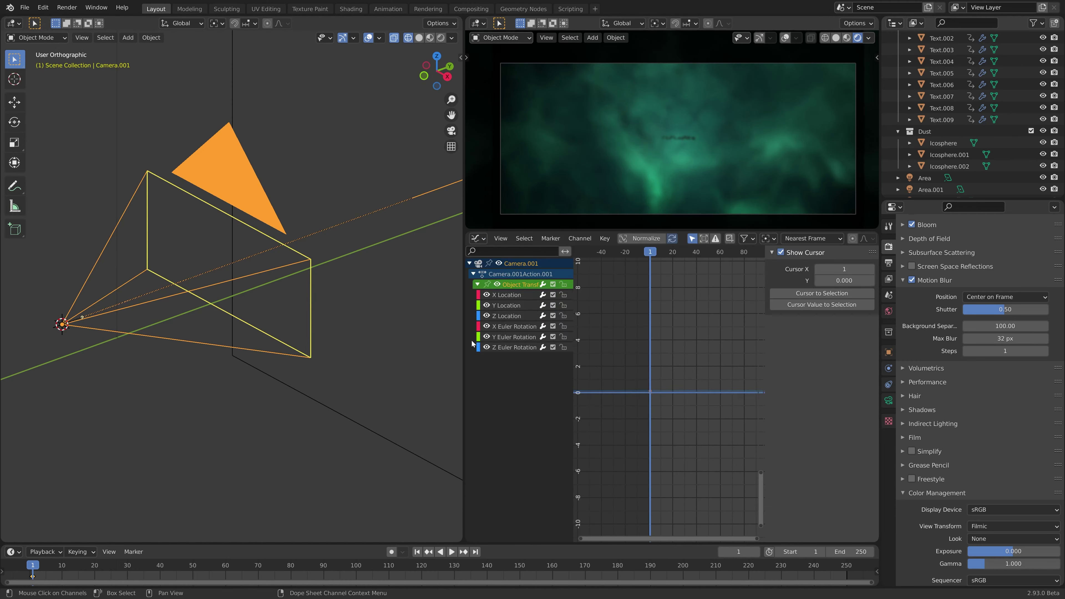
Step: Add a Noise modifier to the camera's X Location curve and play back the animation to check the shake
click(512, 295)
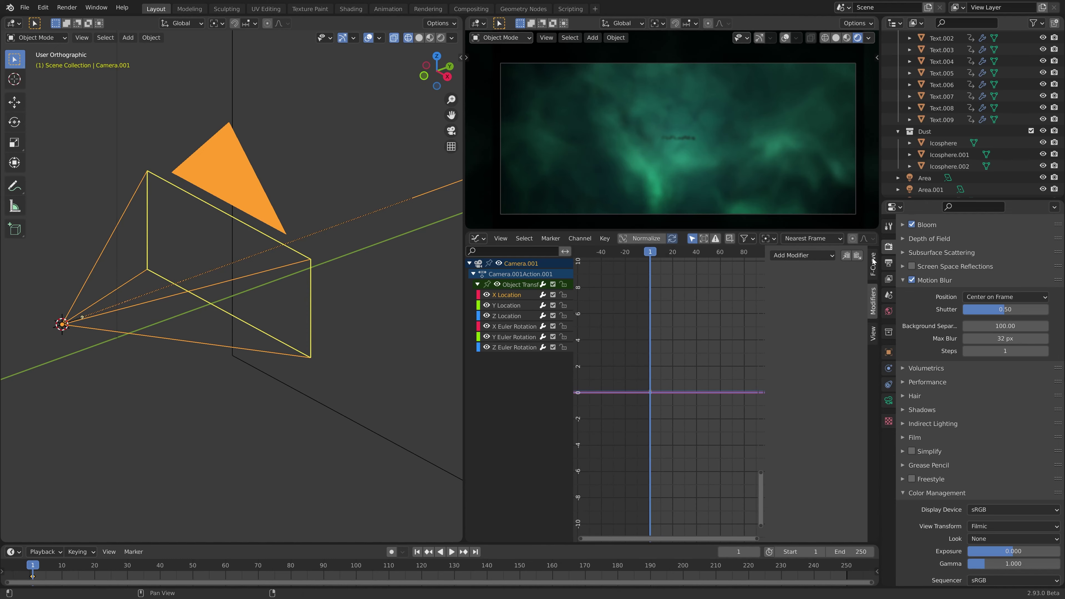
click(807, 256)
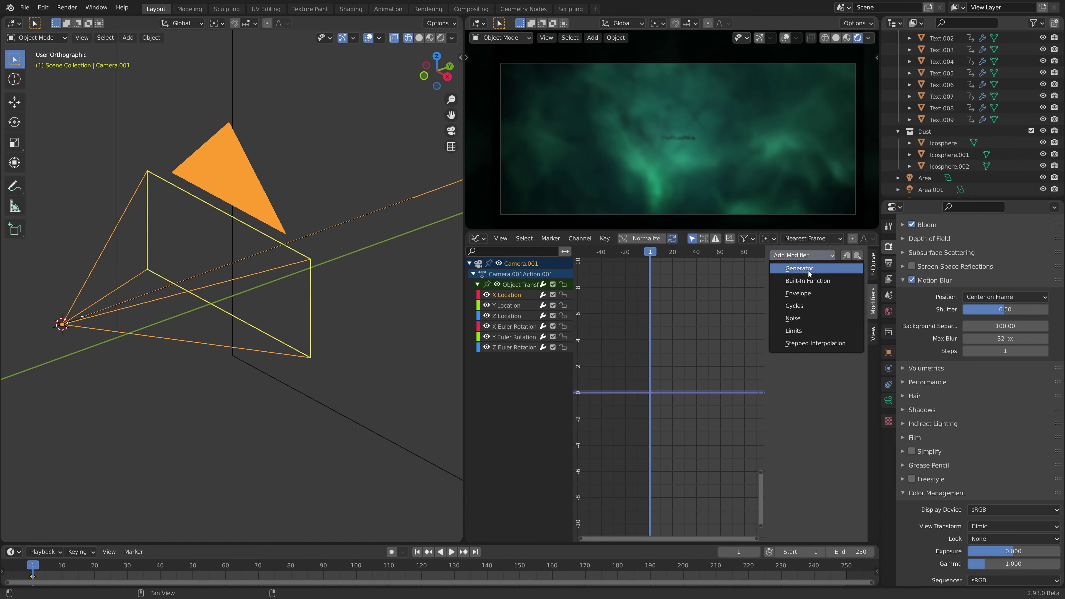
click(817, 318)
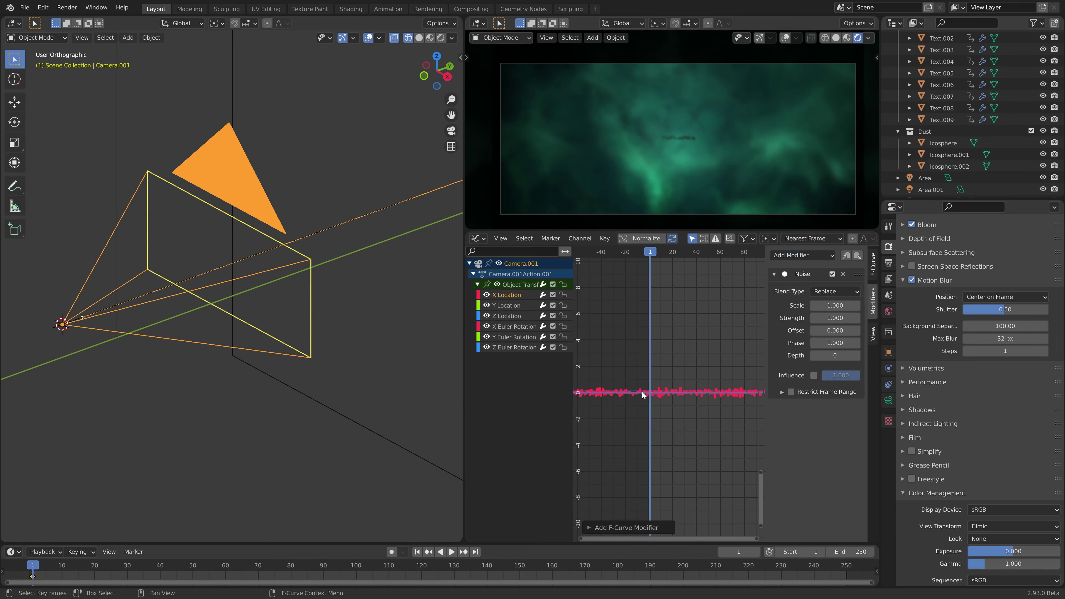
key(Home)
ctrl+middle_drag(683, 309, 715, 369)
key(space)
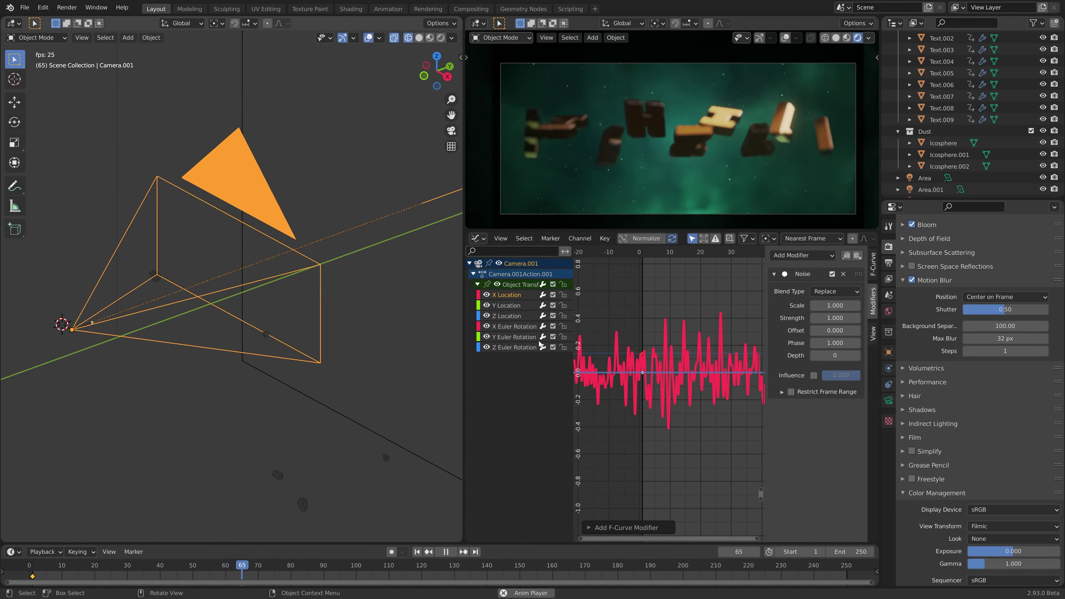
key(space)
mouse_move(691, 347)
ctrl+middle_down()
mouse_move(690, 373)
mouse_move(693, 340)
ctrl+middle_up()
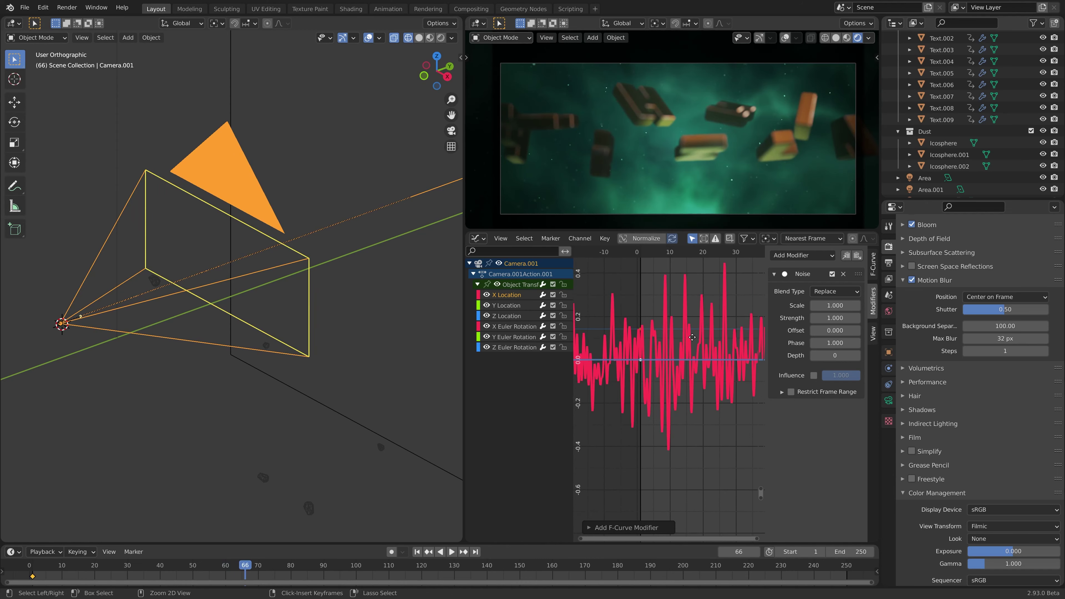
Step: Set the X Location noise scale to 53 and its strength to 0.5, and preview the camera motion
mouse_move(821, 305)
mouse_down()
mouse_move(832, 305)
mouse_move(829, 317)
mouse_up()
text(0.5)
key(Return)
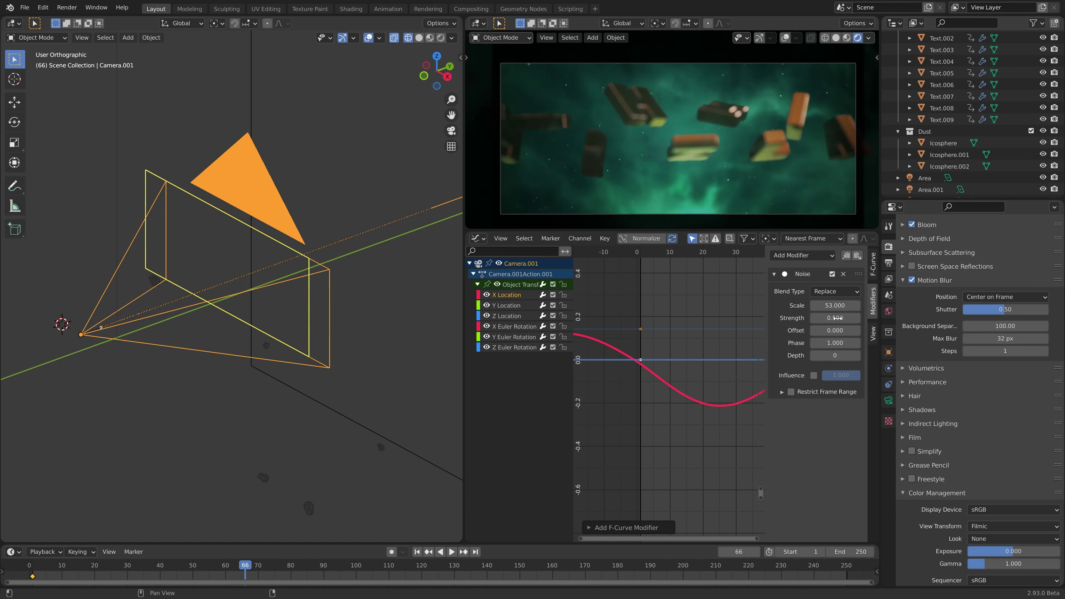
key(space)
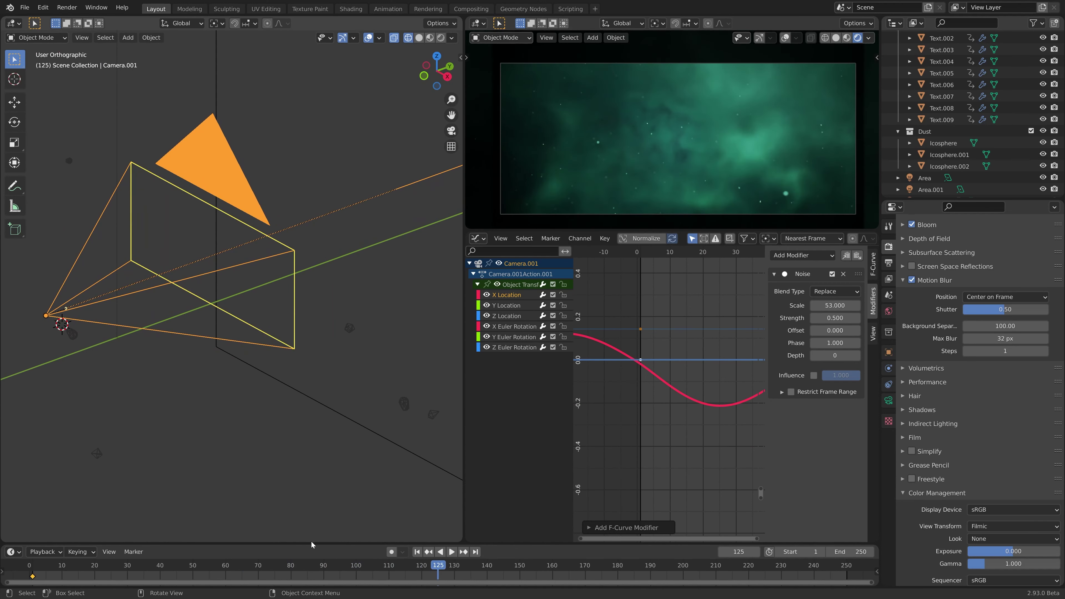
drag(369, 565, 201, 576)
key(space)
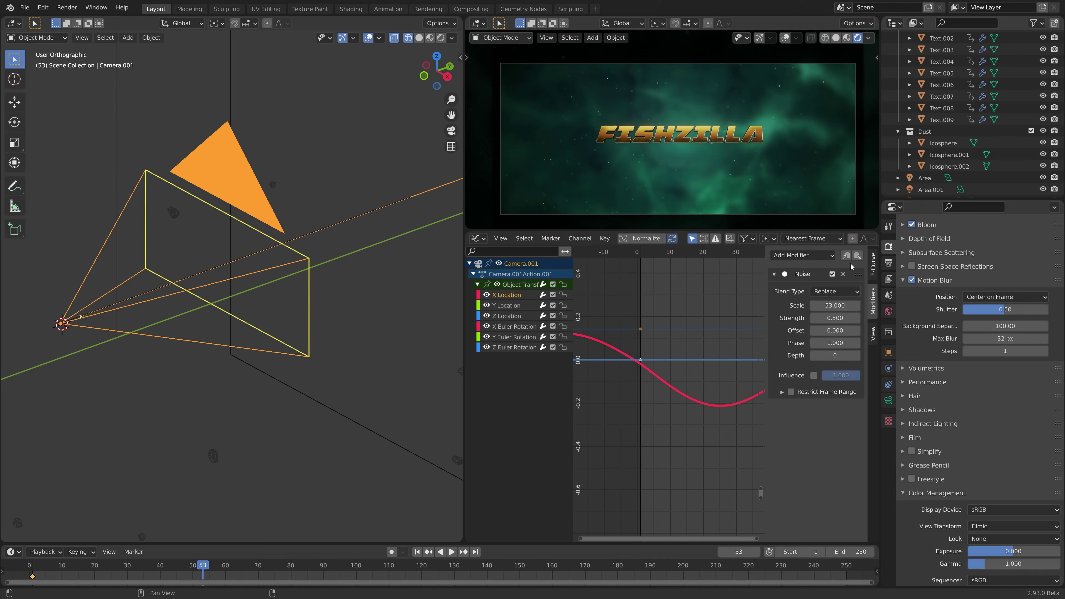
Step: Copy the X Location noise modifier onto the Y Location and Z Location curves
click(507, 305)
click(857, 256)
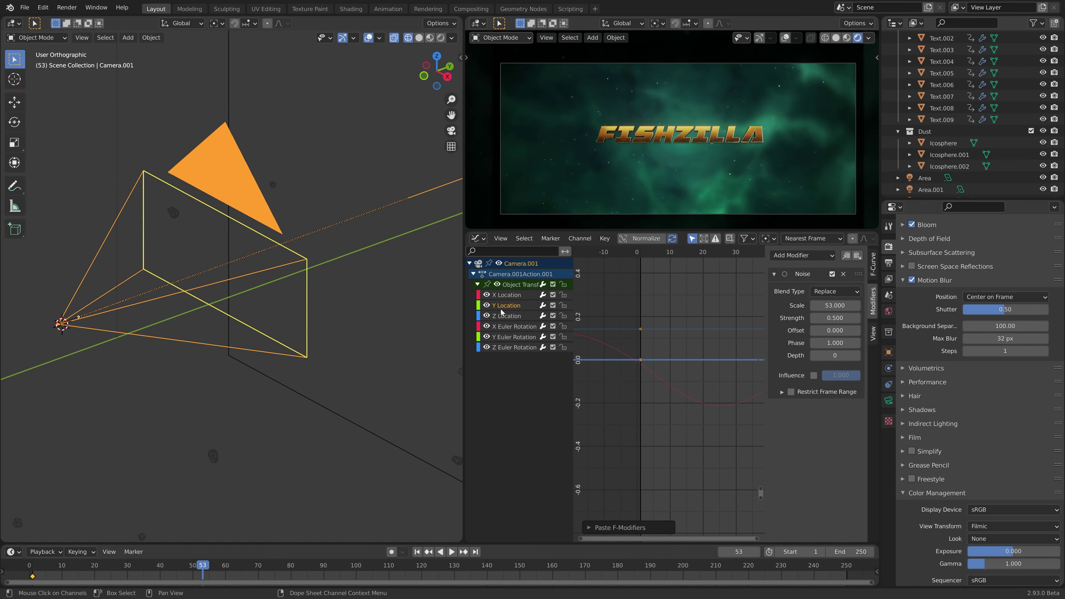
click(503, 315)
click(857, 255)
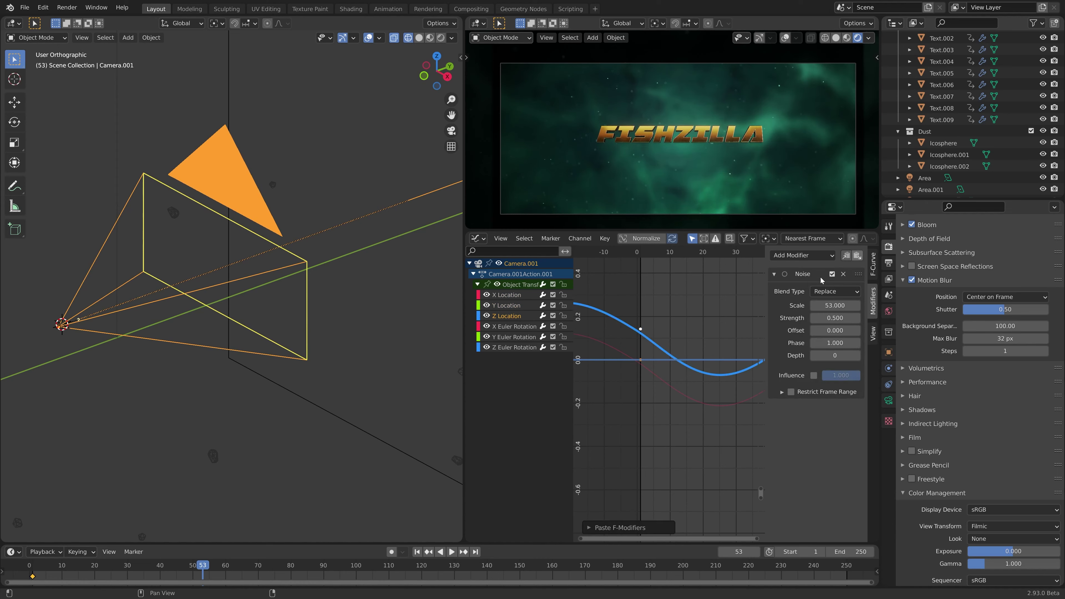
Step: Offset the noise on the Y and Z Location curves, using 78.4 for Z Location, and preview the motion
click(506, 305)
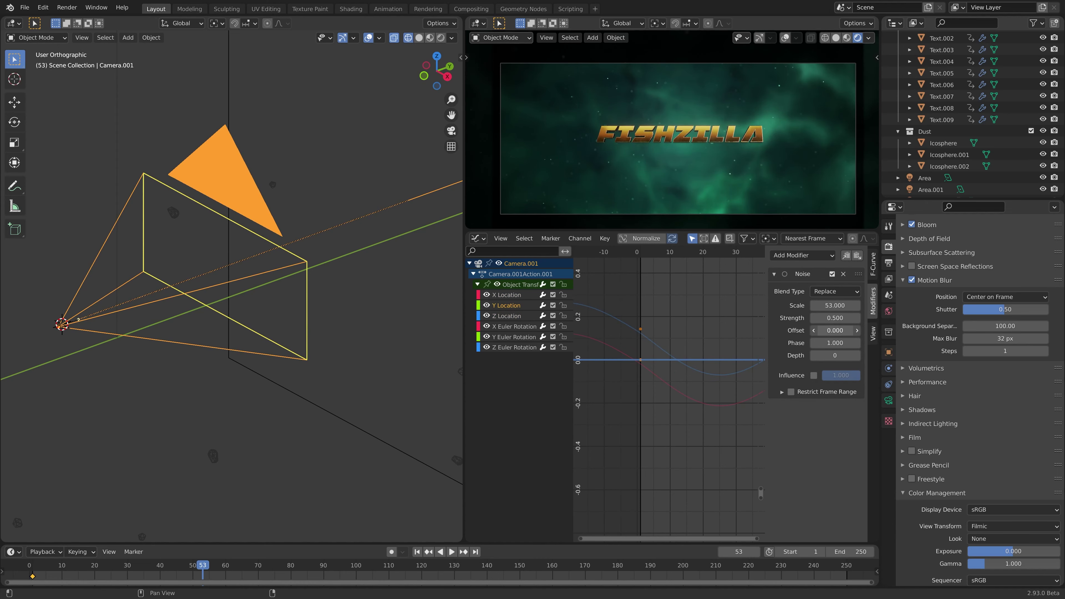
drag(835, 330, 867, 330)
click(504, 318)
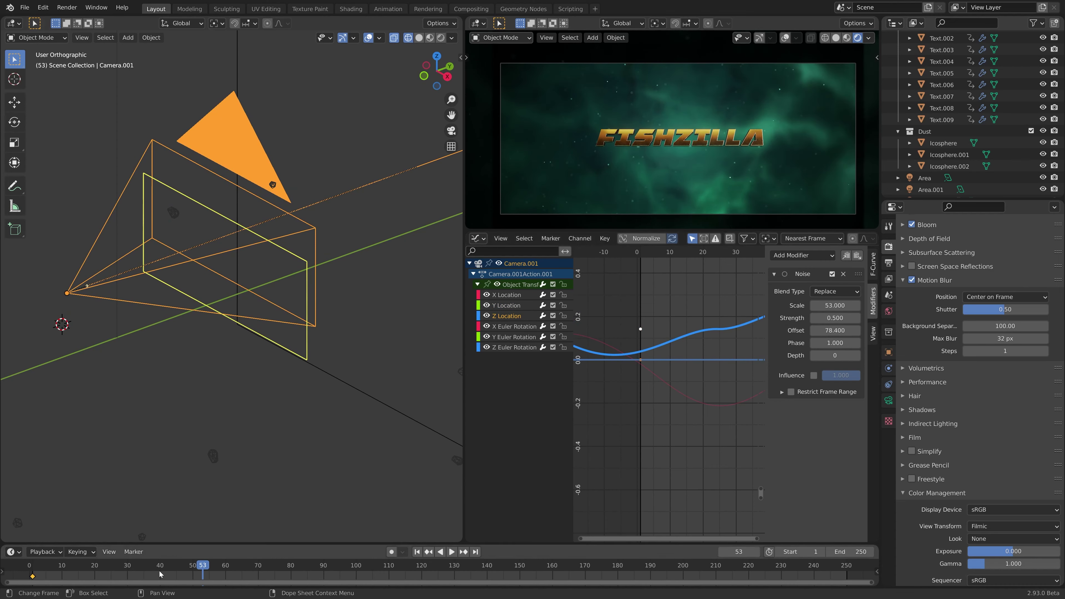
click(96, 565)
key(space)
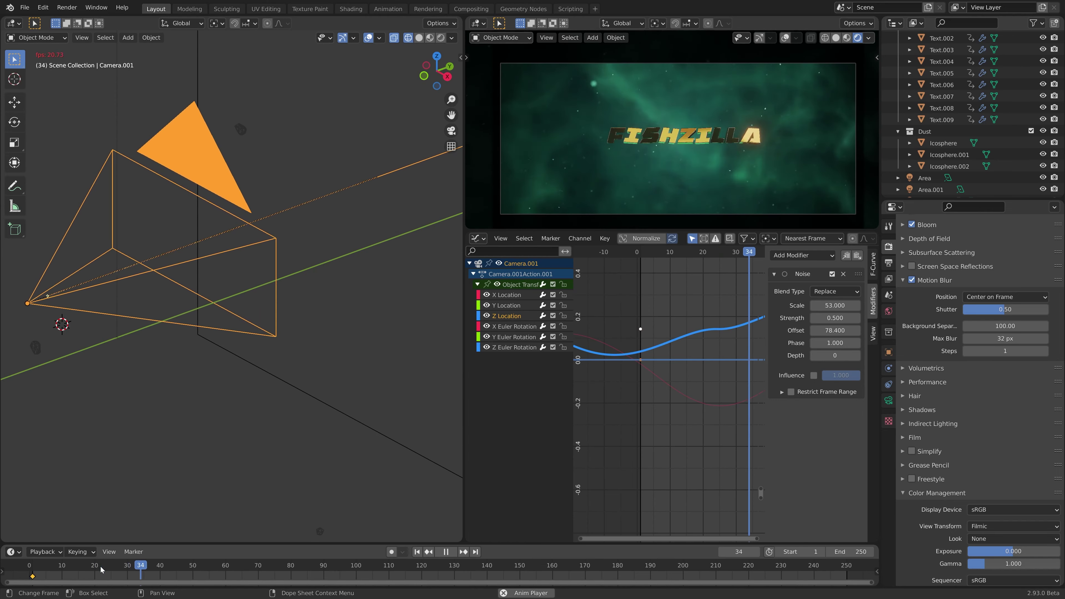
click(101, 569)
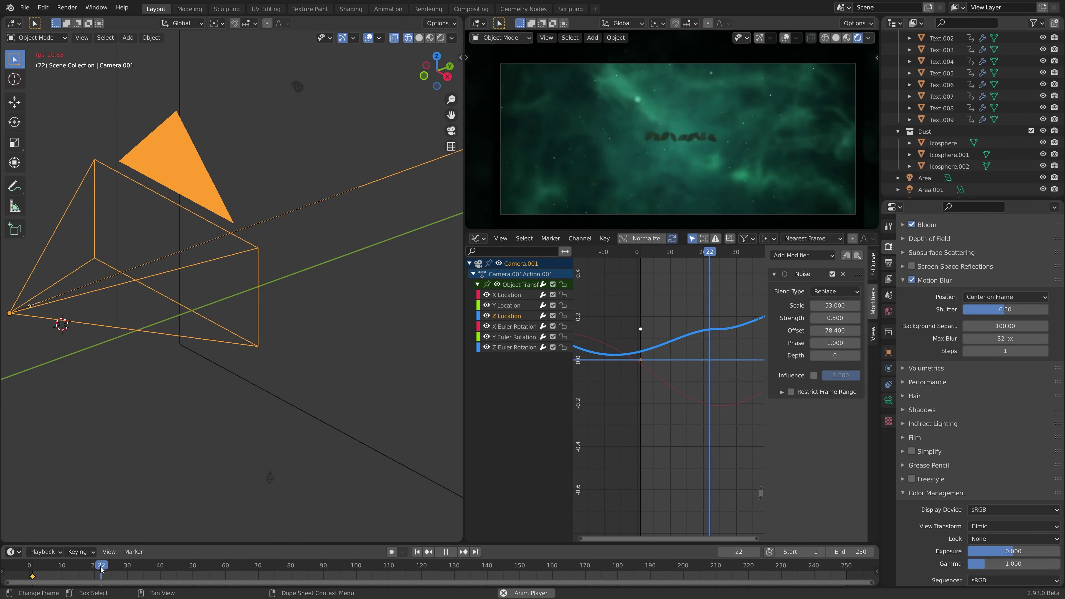
key(space)
Step: Paste the copied noise modifier onto the X Euler Rotation curve and preview the camera's rotation shake
click(514, 326)
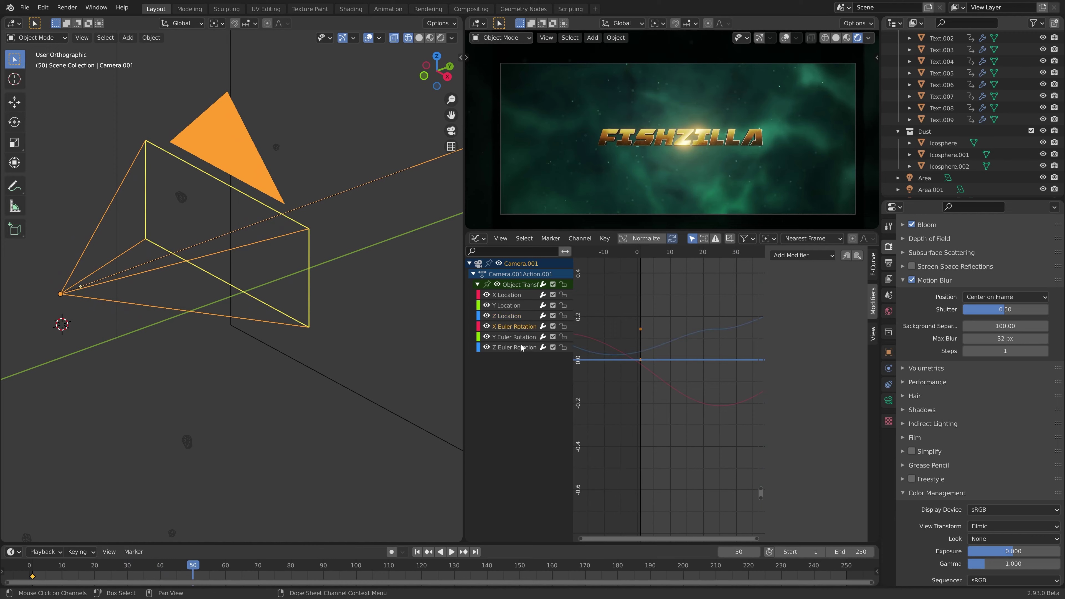
click(858, 255)
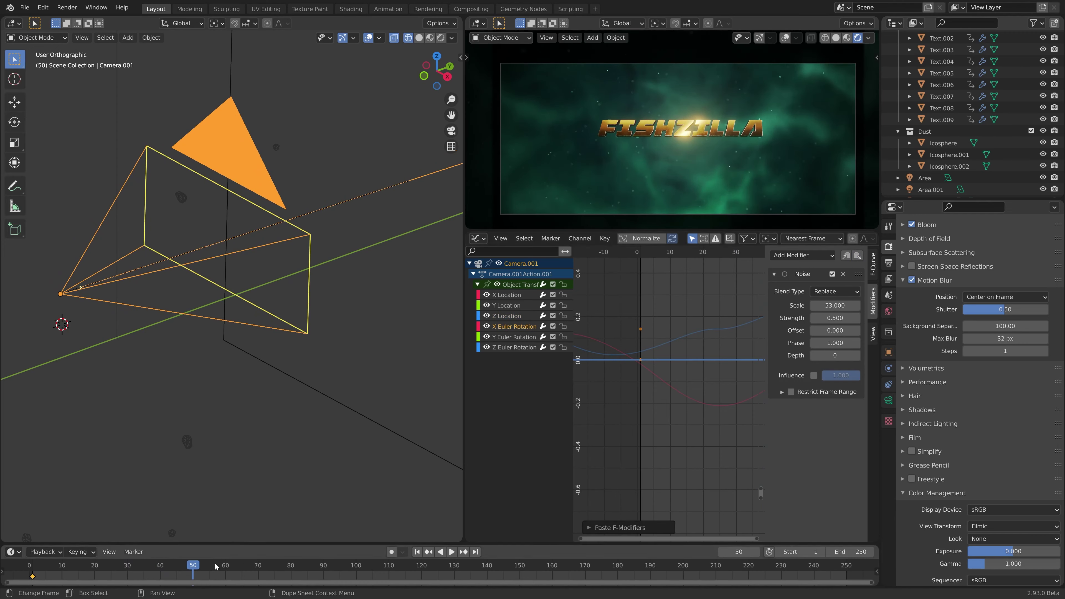
key(space)
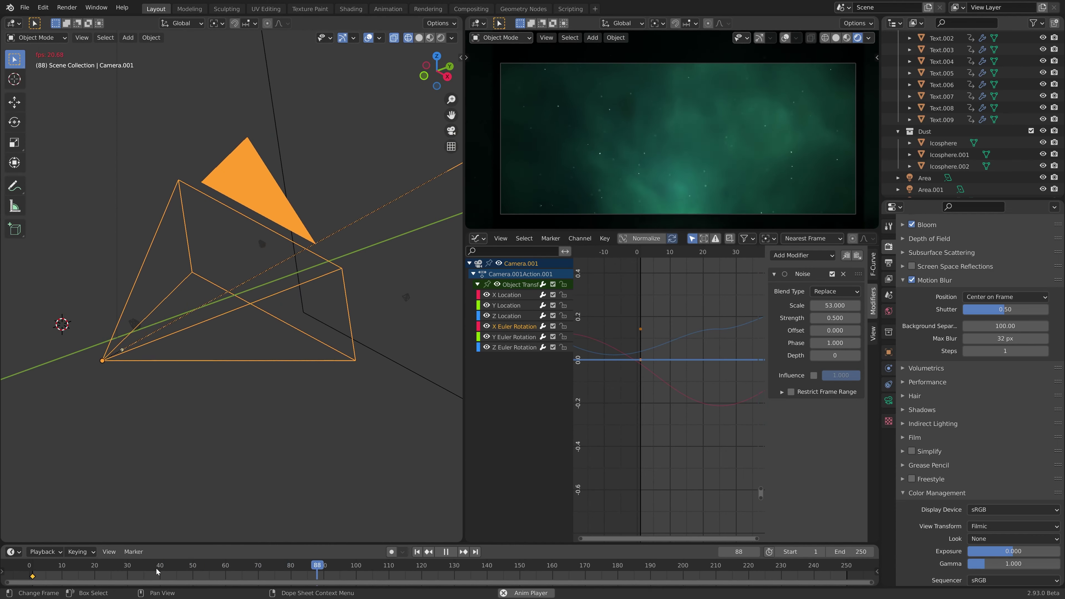
key(space)
mouse_move(167, 571)
mouse_down()
mouse_move(126, 571)
mouse_move(176, 571)
mouse_up()
key(space)
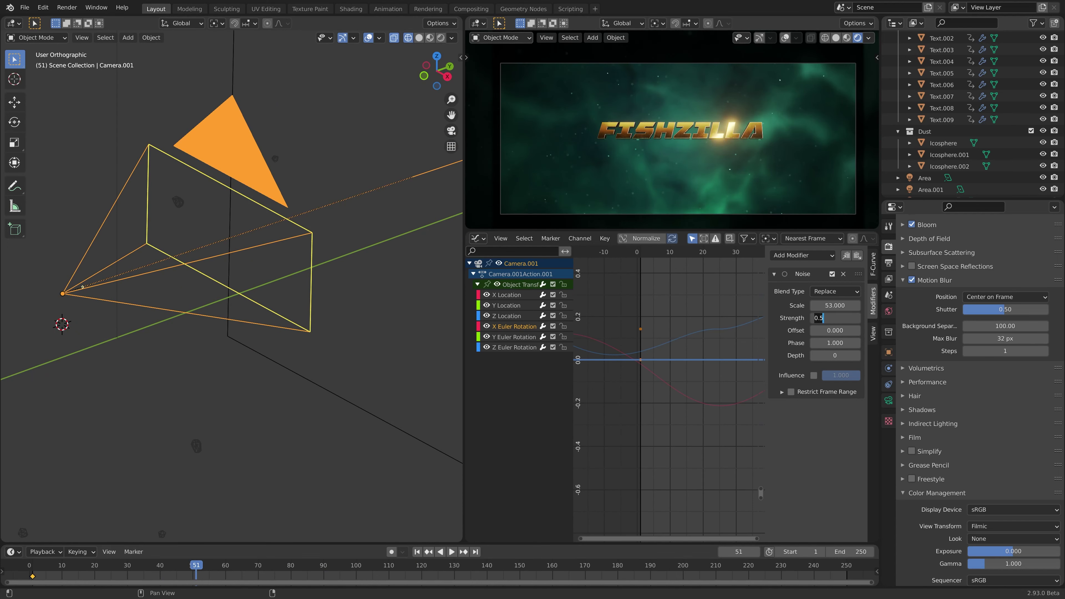
Step: Set the X Euler Rotation noise strength to 0.03 and preview the shake
text(3)
key(Return)
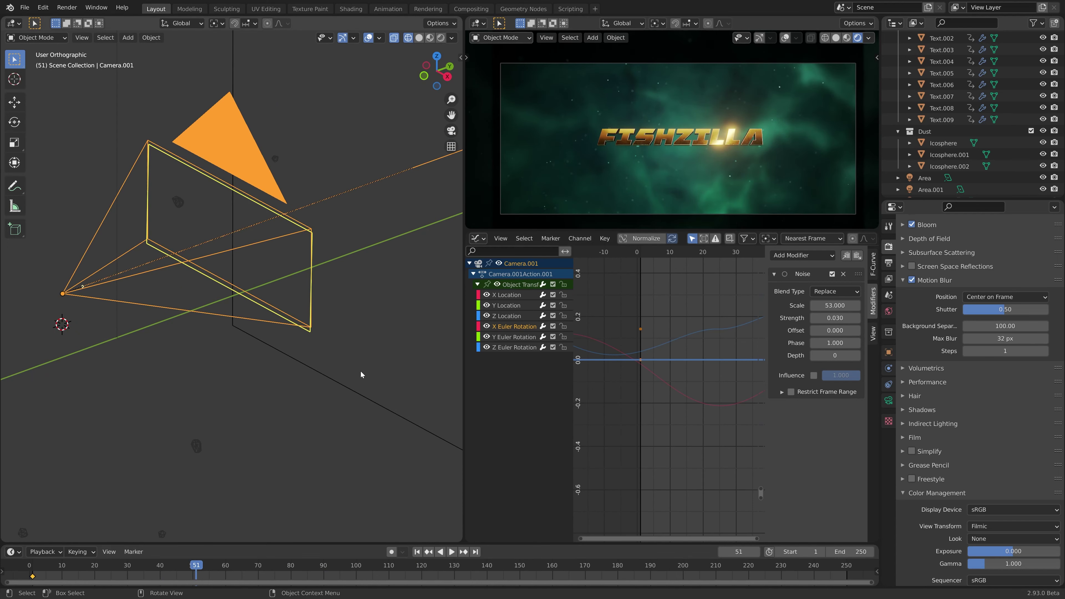
key(space)
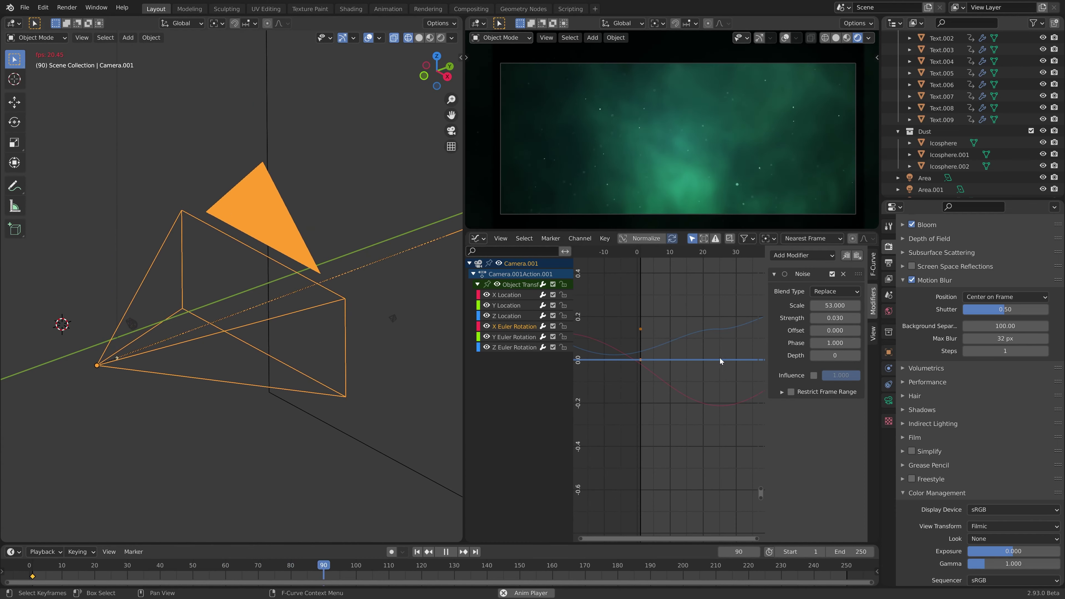
key(space)
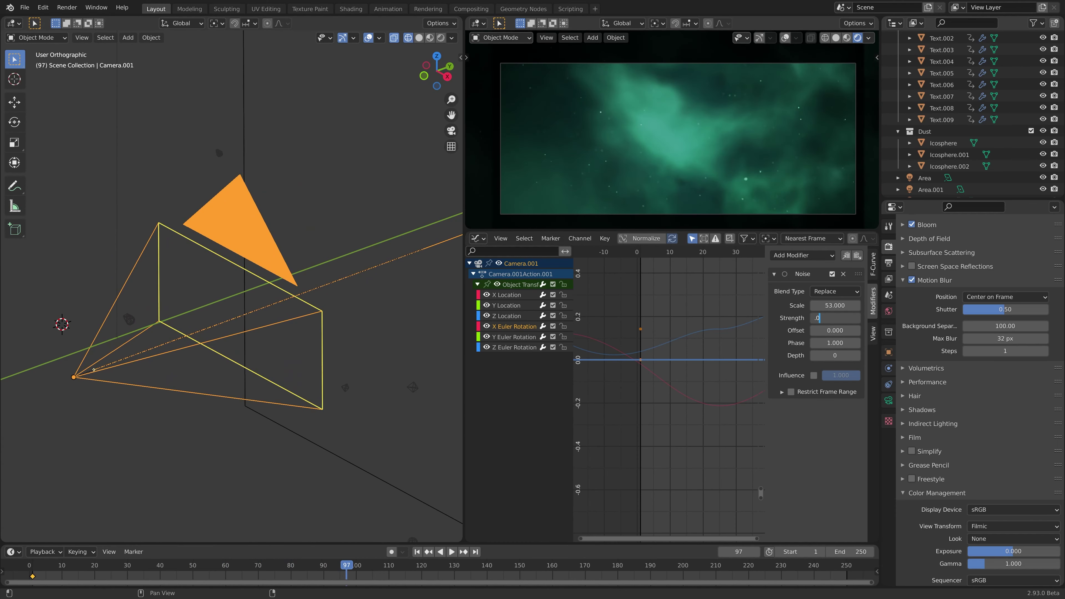
Step: Set the X Euler Rotation noise strength to 0.06 and replay the title section of the animation
text(60)
key(Return)
key(space)
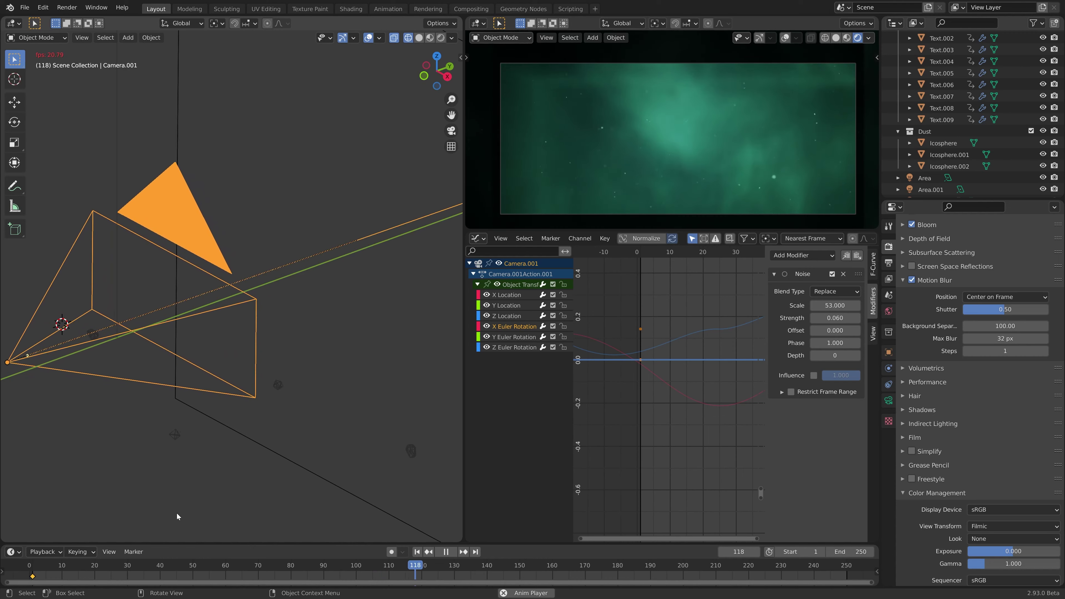
click(193, 570)
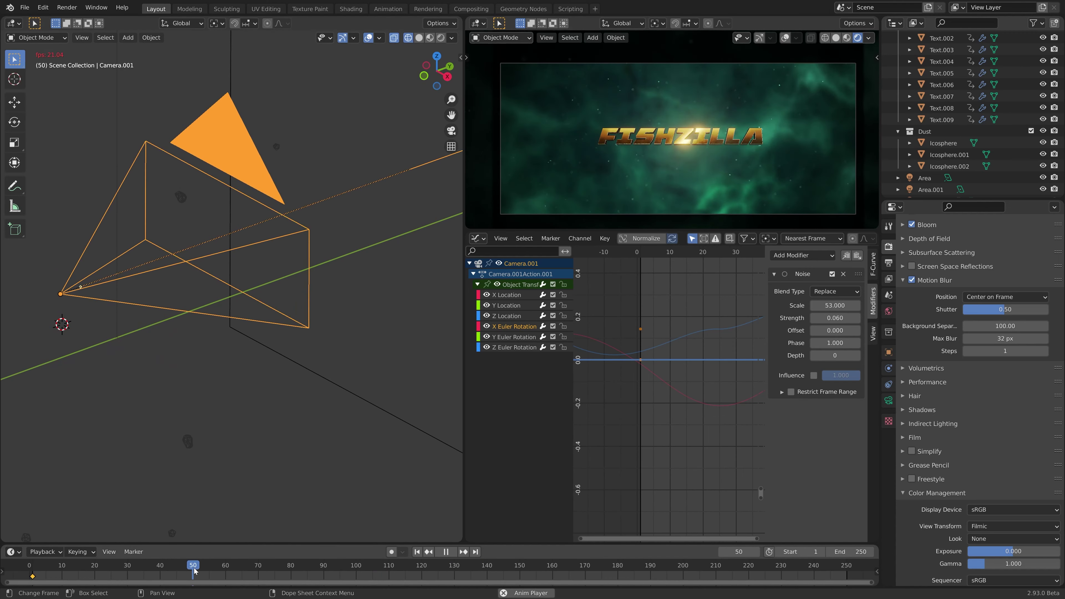
drag(194, 569, 124, 564)
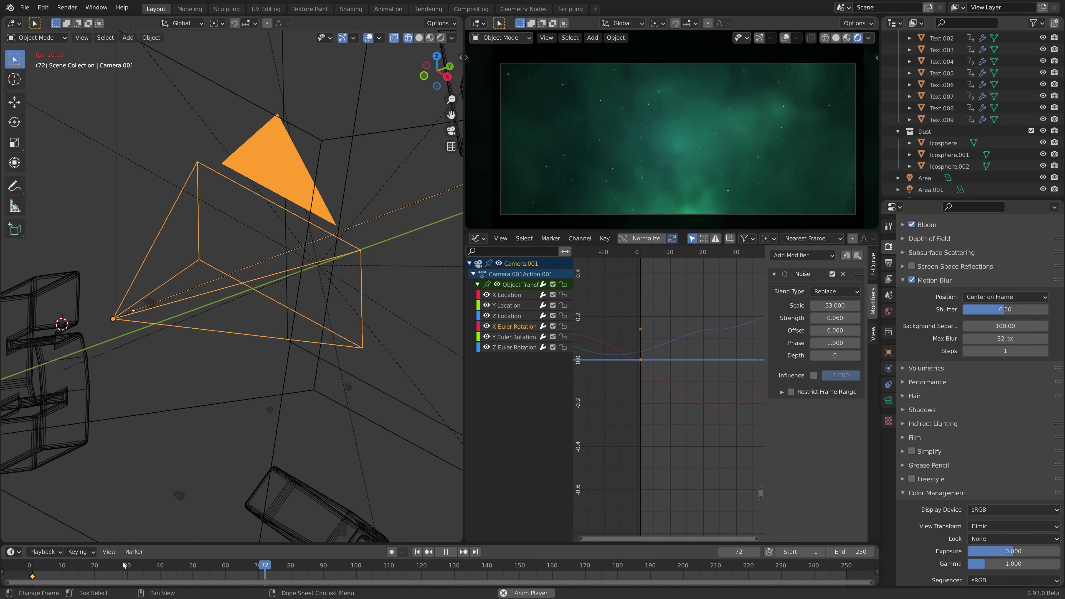
click(123, 566)
key(space)
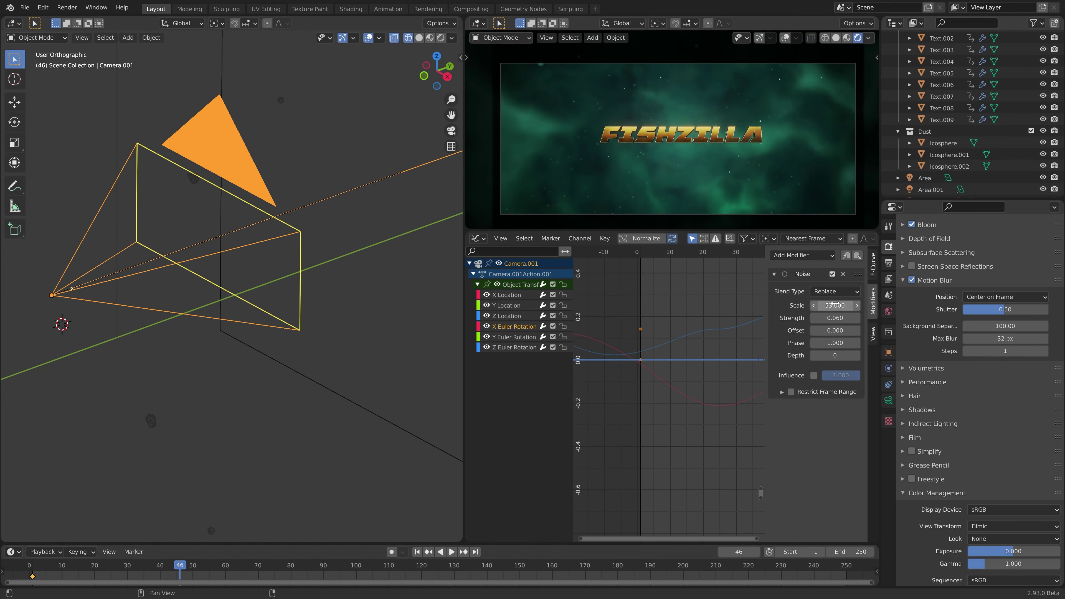
Step: Set the X Euler Rotation noise scale to 30 and hide all the other curves in the graph
key(Return)
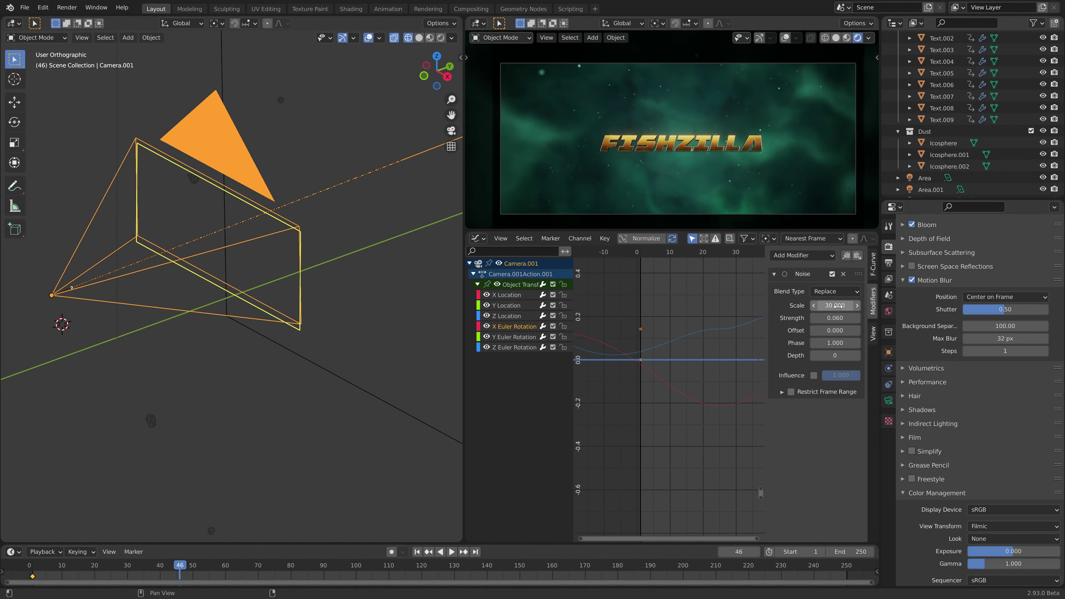
key(Home)
mouse_move(657, 377)
ctrl+middle_down()
mouse_move(656, 415)
mouse_move(694, 337)
mouse_move(659, 356)
mouse_move(653, 387)
ctrl+middle_up()
key(shift+h)
key(Home)
middle_drag(653, 387, 605, 361)
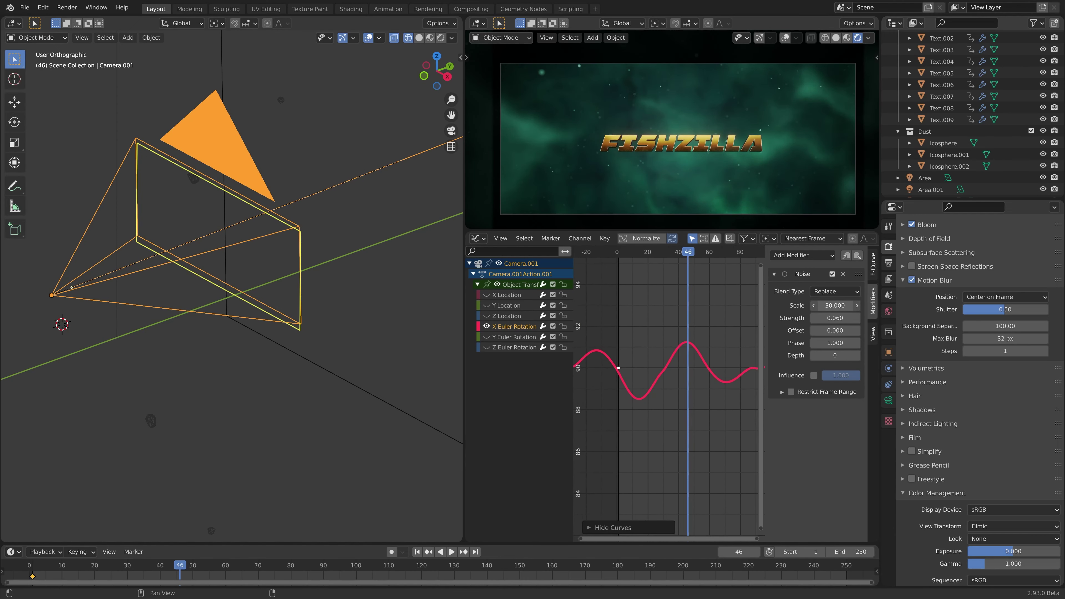
Step: Reduce the X Euler Rotation noise scale to 24.2 and play back the animation from near the start
drag(835, 305, 810, 305)
click(77, 561)
key(space)
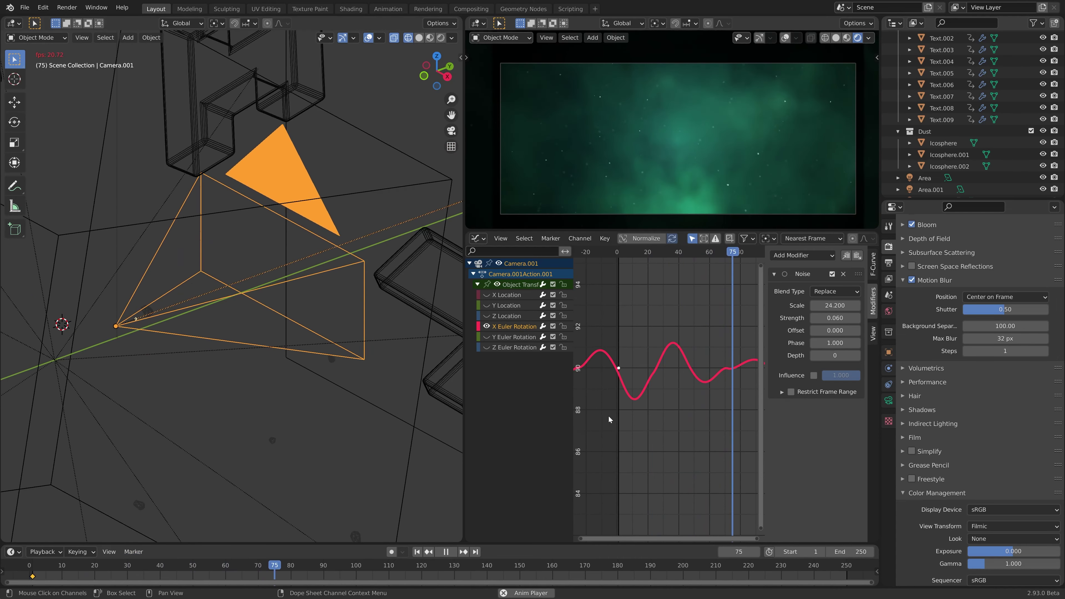
key(space)
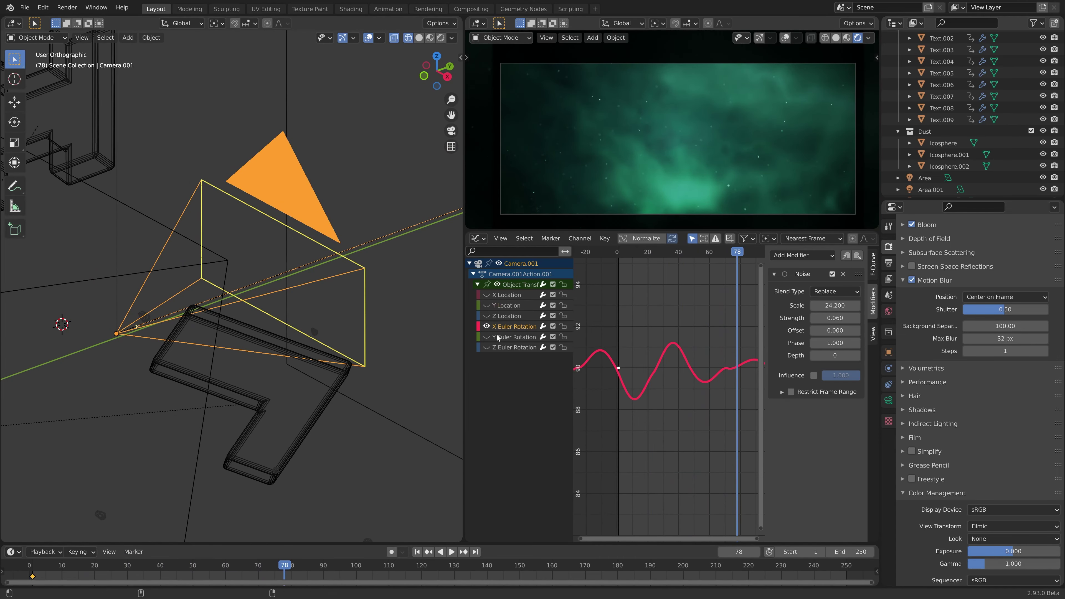
Step: Reveal all the camera curves and paste the X Euler Rotation noise modifier onto the Y and Z Euler Rotation curves
key(alt+h)
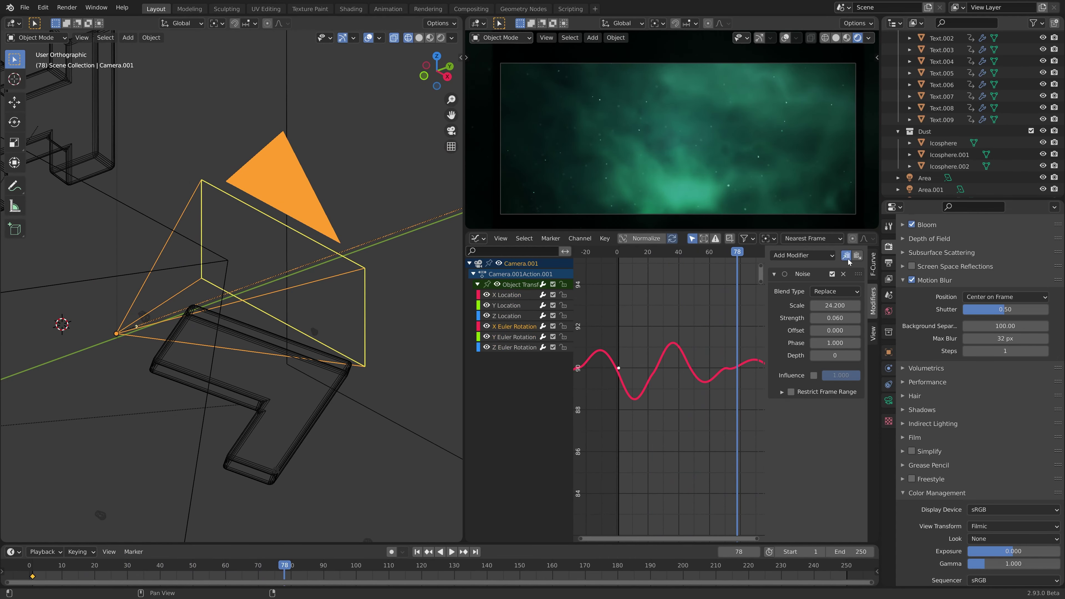
click(503, 337)
click(858, 255)
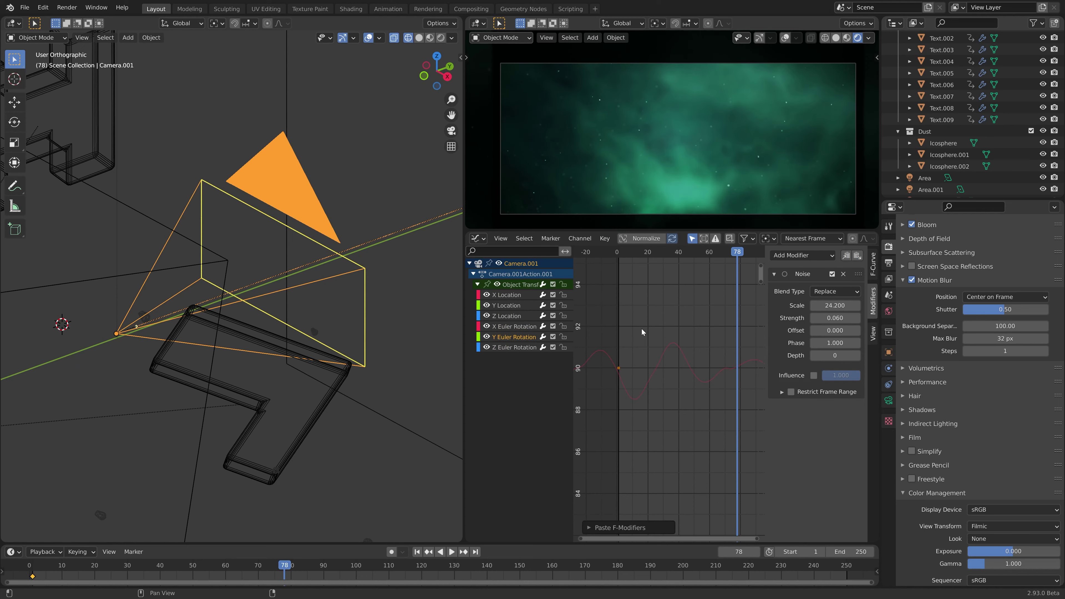
click(507, 347)
click(857, 255)
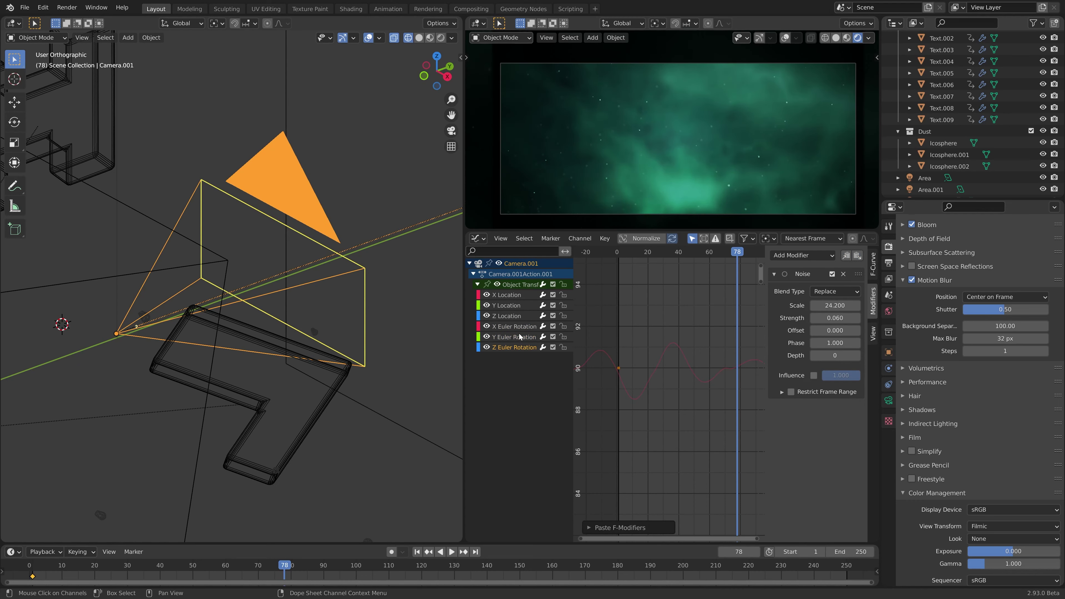
Step: Offset the Y Euler Rotation noise, set the Z Euler Rotation noise offset to -76.2, and play the animation
key(Home)
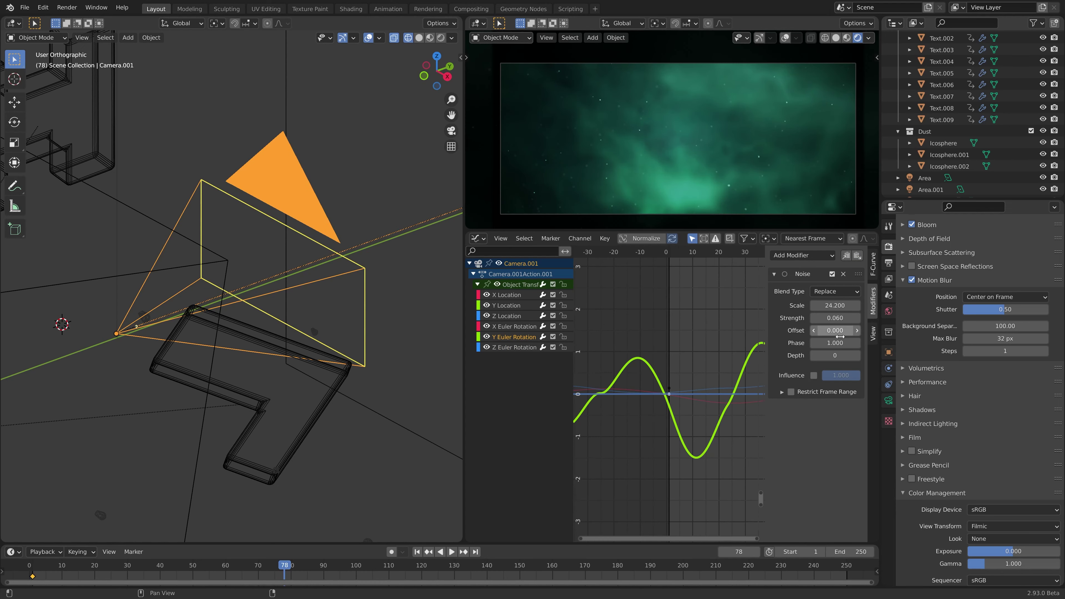
drag(835, 330, 811, 330)
click(510, 348)
key(space)
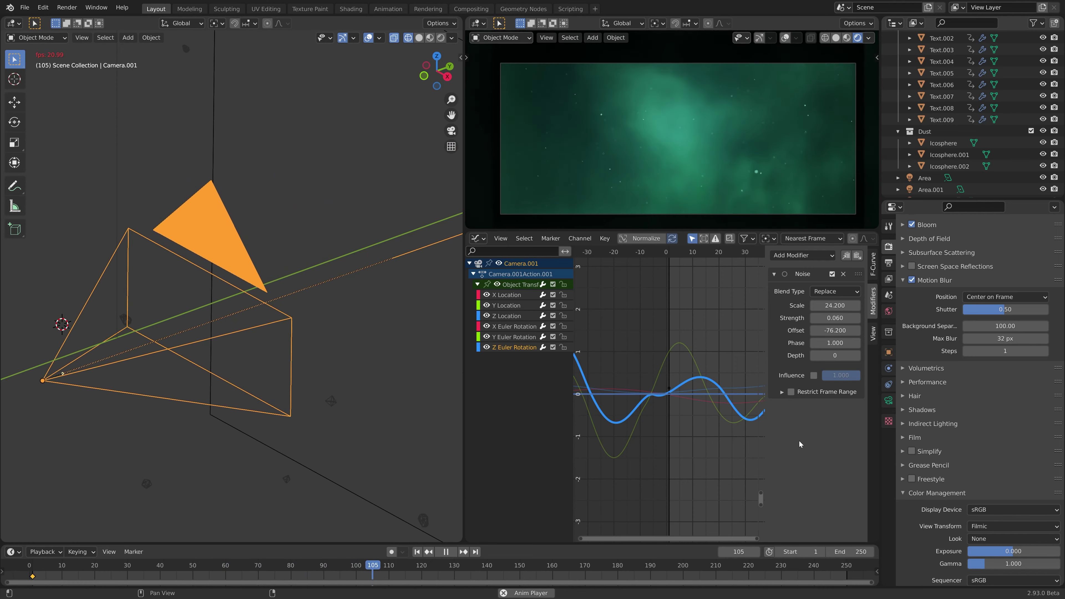
Step: Rewind to about frame 44 and play back the combined camera shake through the title's explosion
key(space)
drag(358, 565, 173, 565)
key(space)
key(space)
key(space)
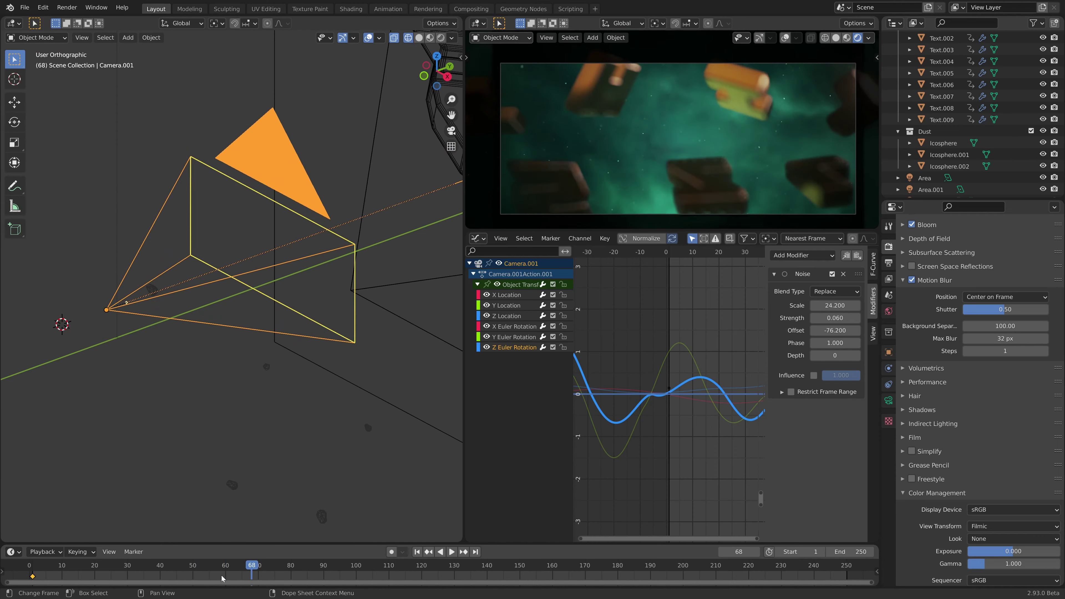
Step: Add a timeline marker at frame 60 and rename it Explosion, enlarging the timeline to show its label
mouse_move(240, 567)
mouse_down()
mouse_move(209, 571)
mouse_move(224, 574)
mouse_up()
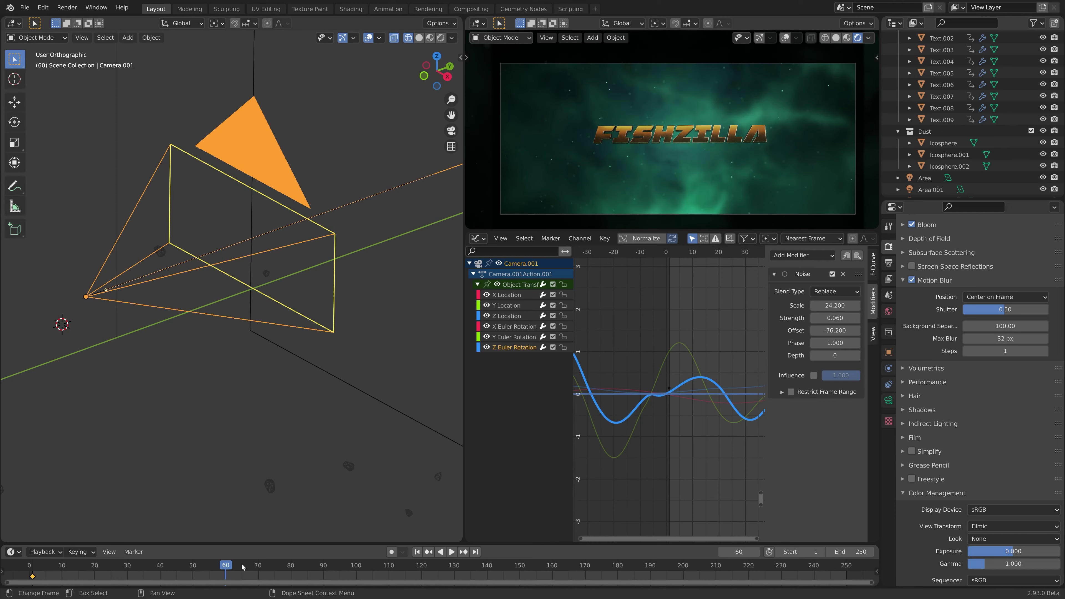
key(m)
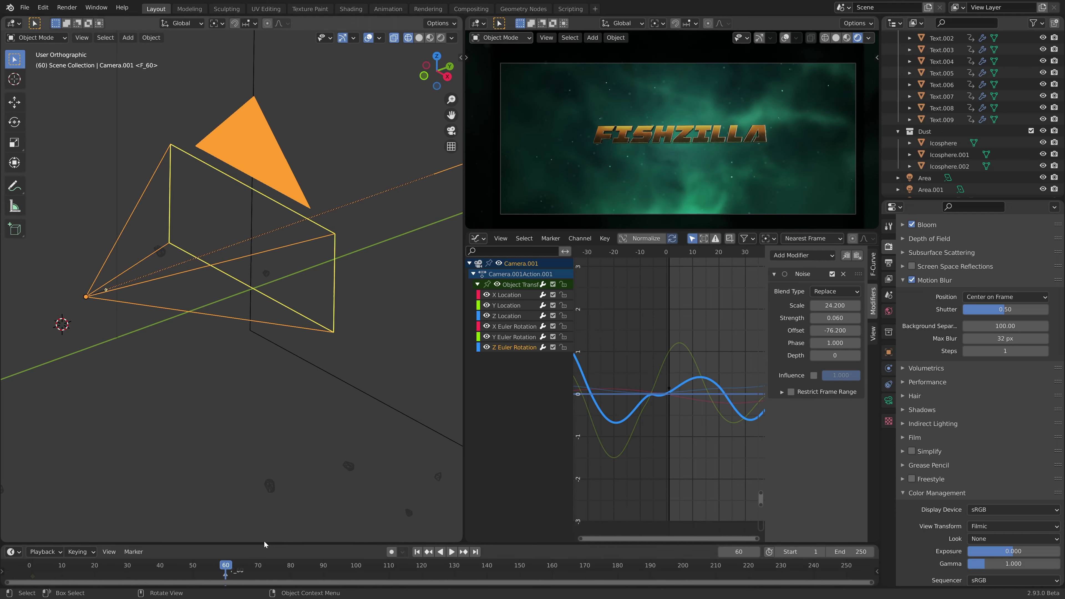
drag(263, 543, 262, 498)
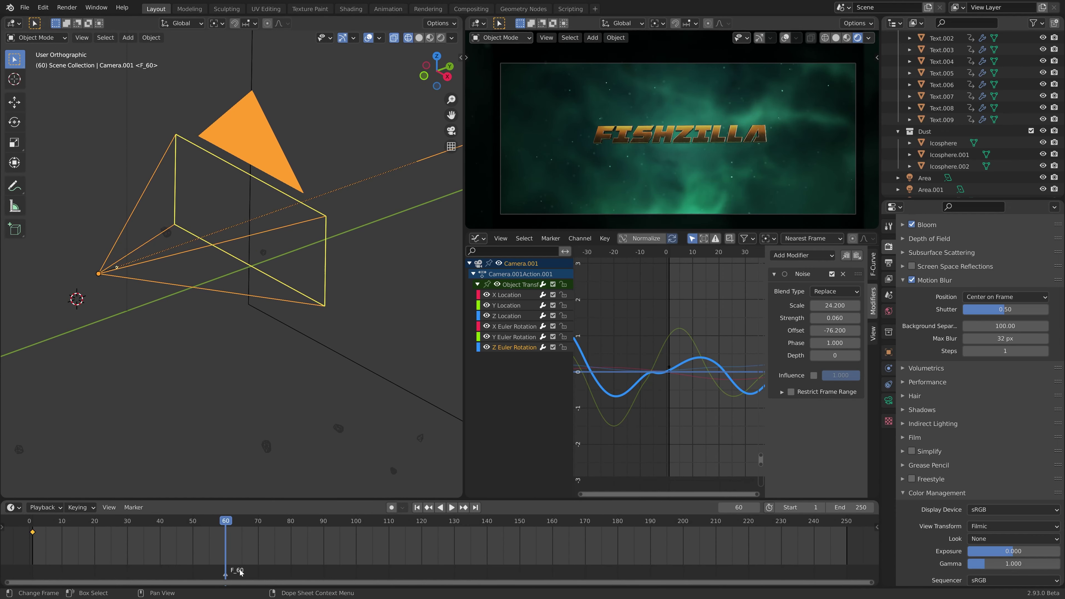
key(F2)
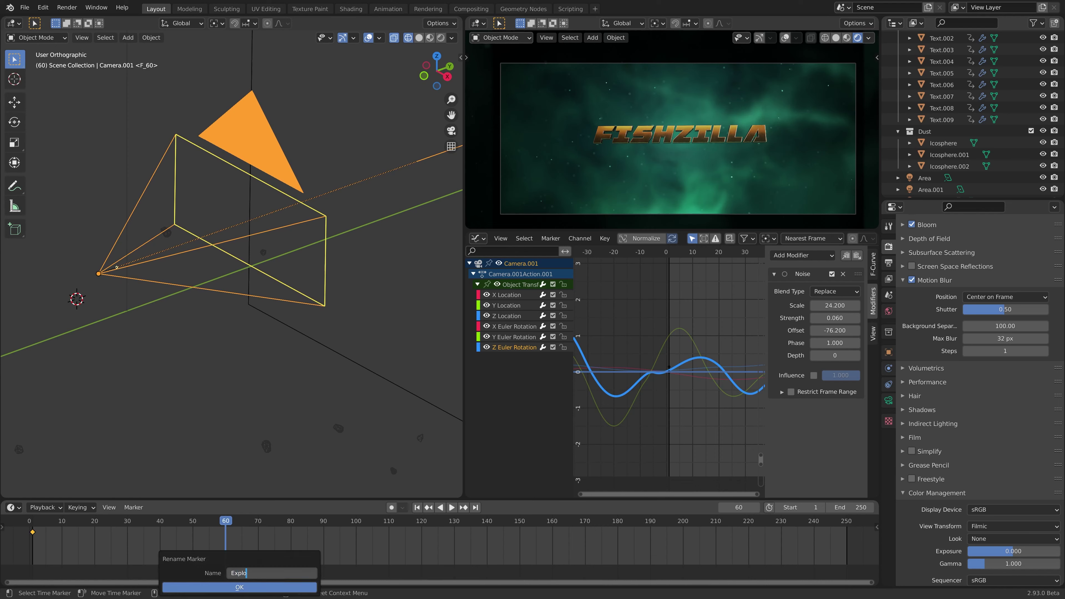
key(Return)
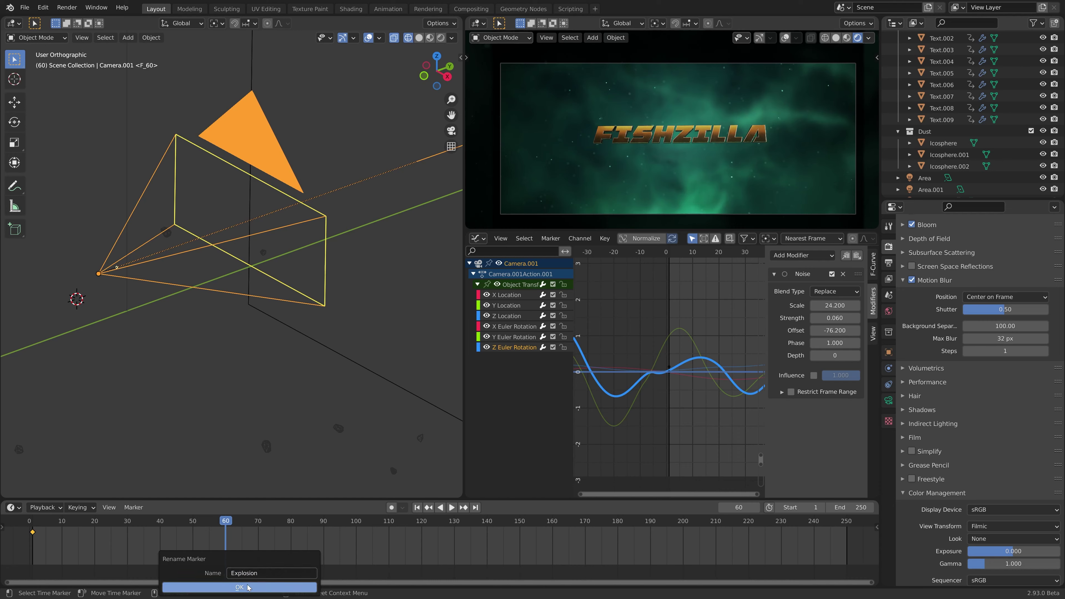
key(Return)
mouse_move(225, 518)
mouse_down()
mouse_move(211, 518)
mouse_move(248, 517)
mouse_move(225, 520)
mouse_up()
key(space)
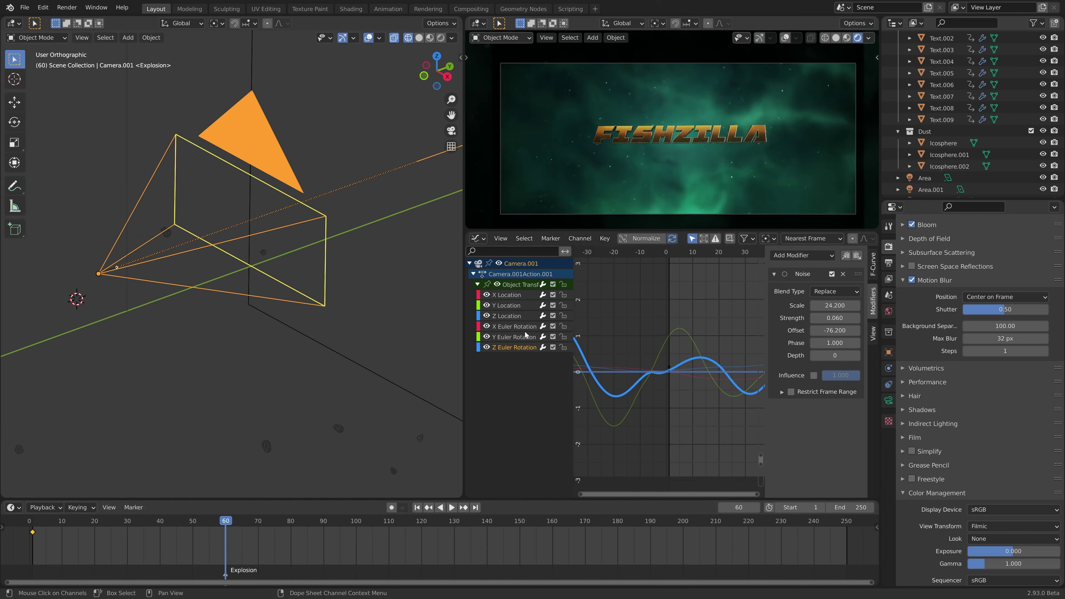
Step: Add a second Noise modifier to the X Location curve with scale 3.4 and strength 2.8, and preview the shake
click(519, 326)
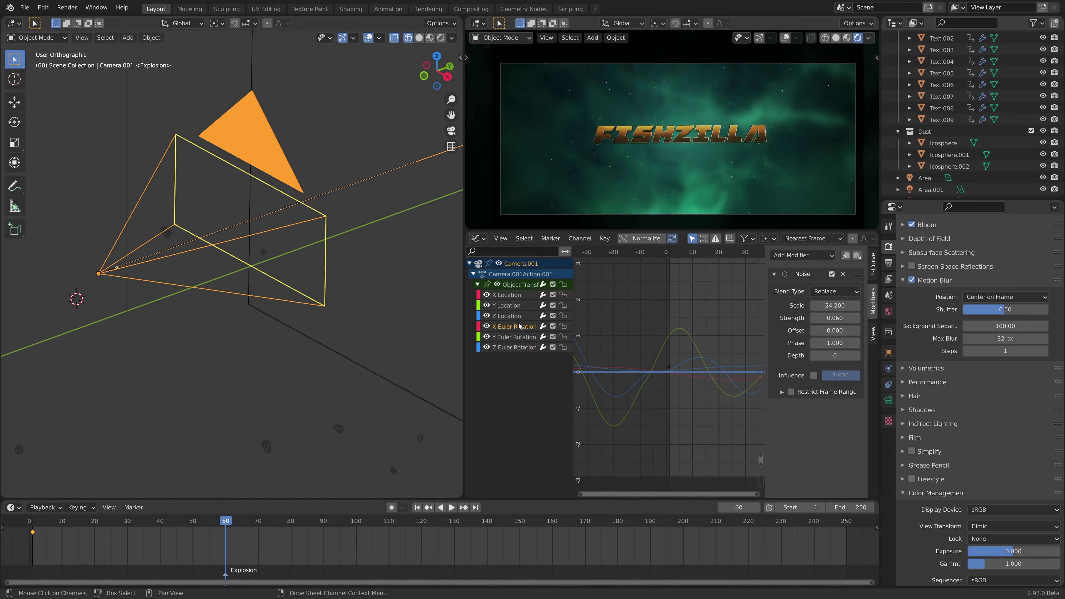
click(775, 274)
click(796, 256)
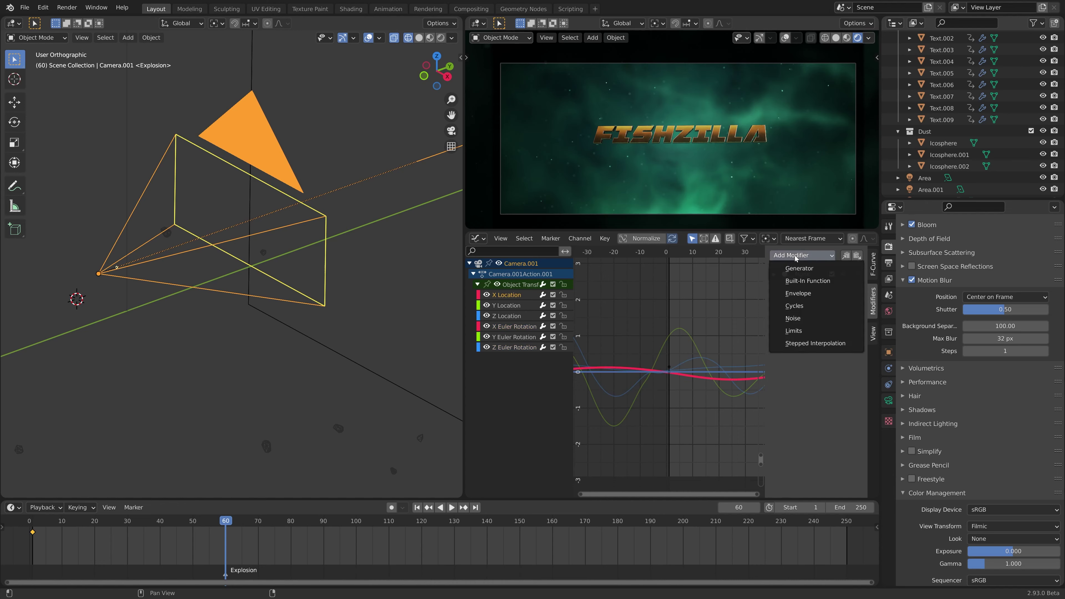
click(814, 322)
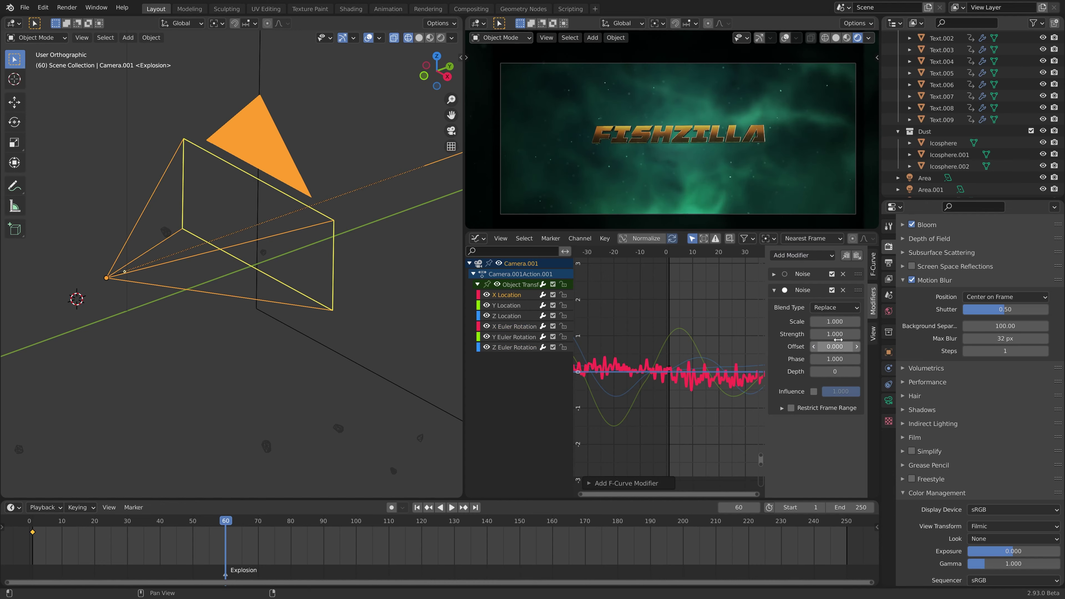
drag(835, 320, 910, 334)
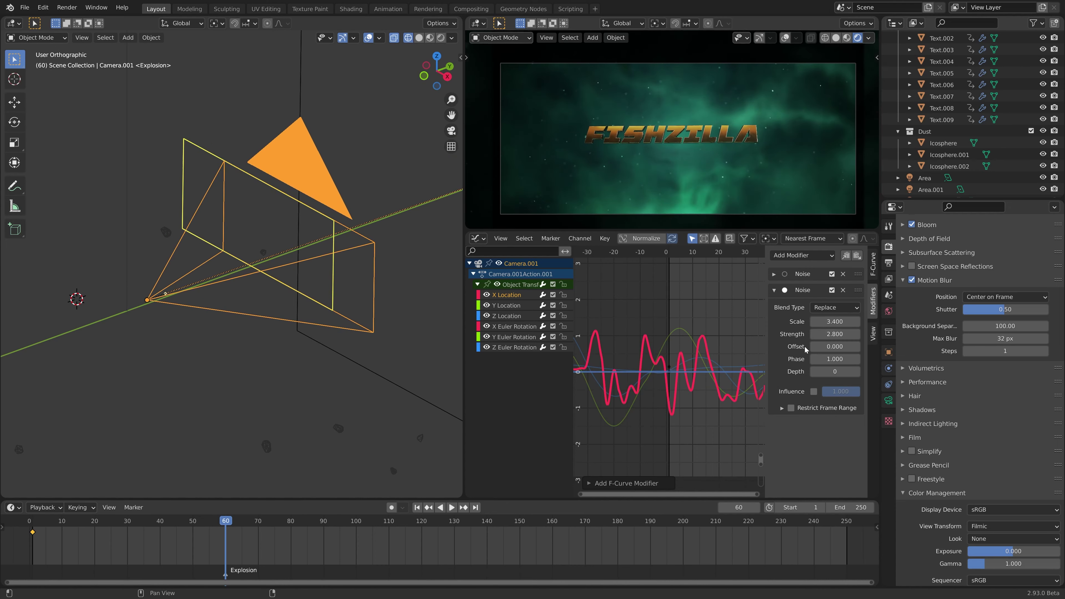
click(201, 523)
key(space)
key(Escape)
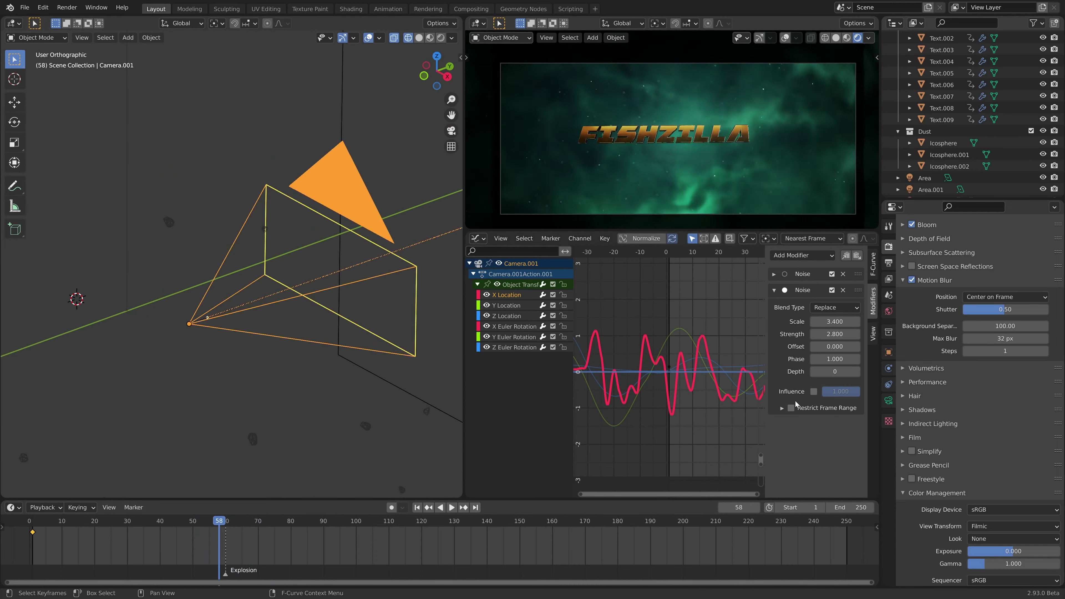
Step: Set the second X Location noise scale to 1 and replay the explosion from frame 51
text(2)
key(Return)
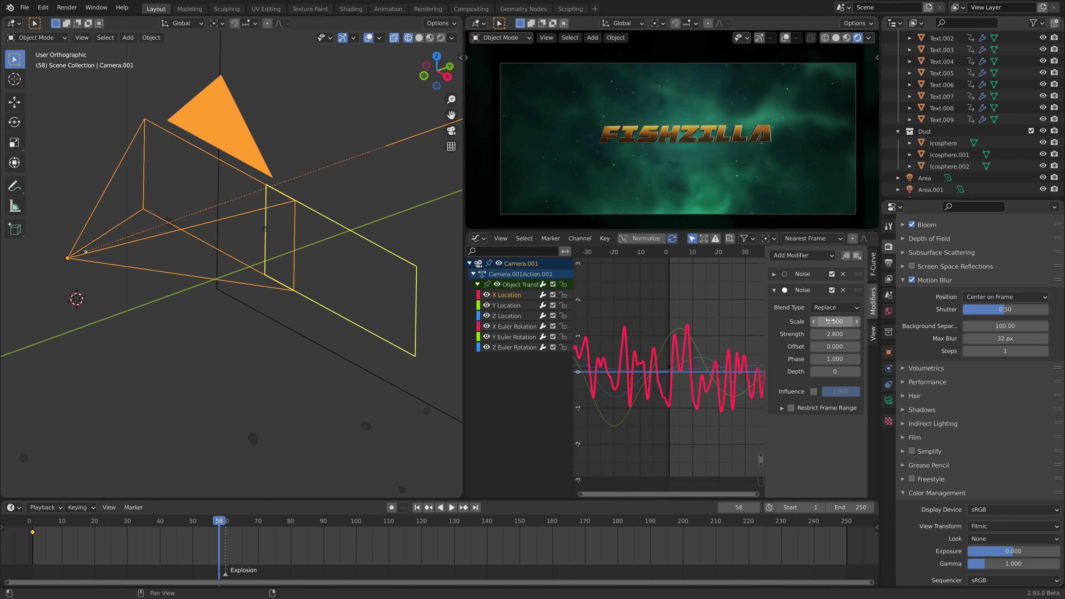
key(Return)
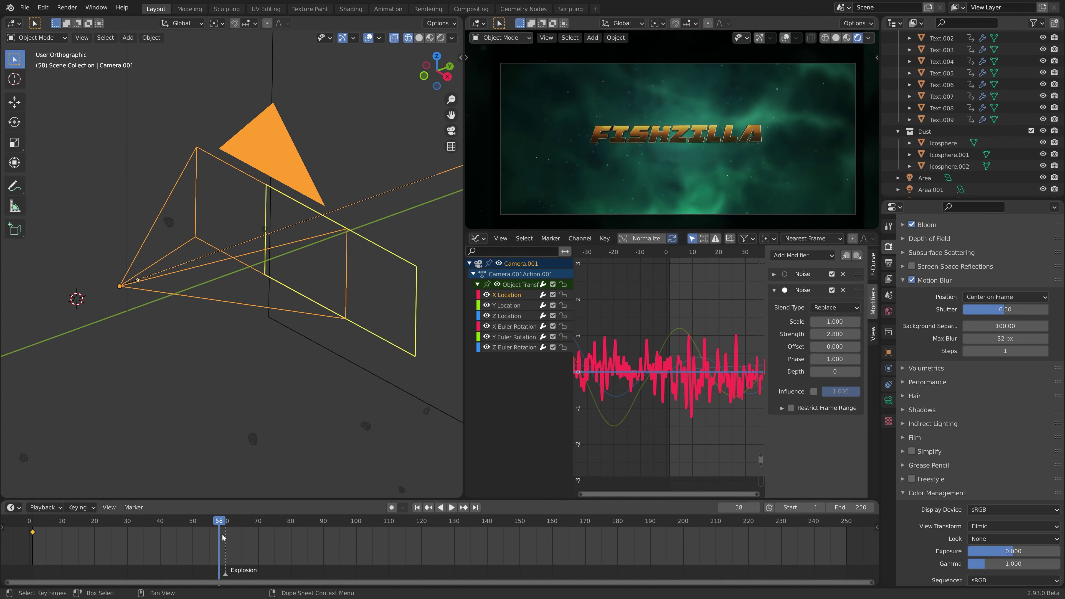
click(195, 521)
key(space)
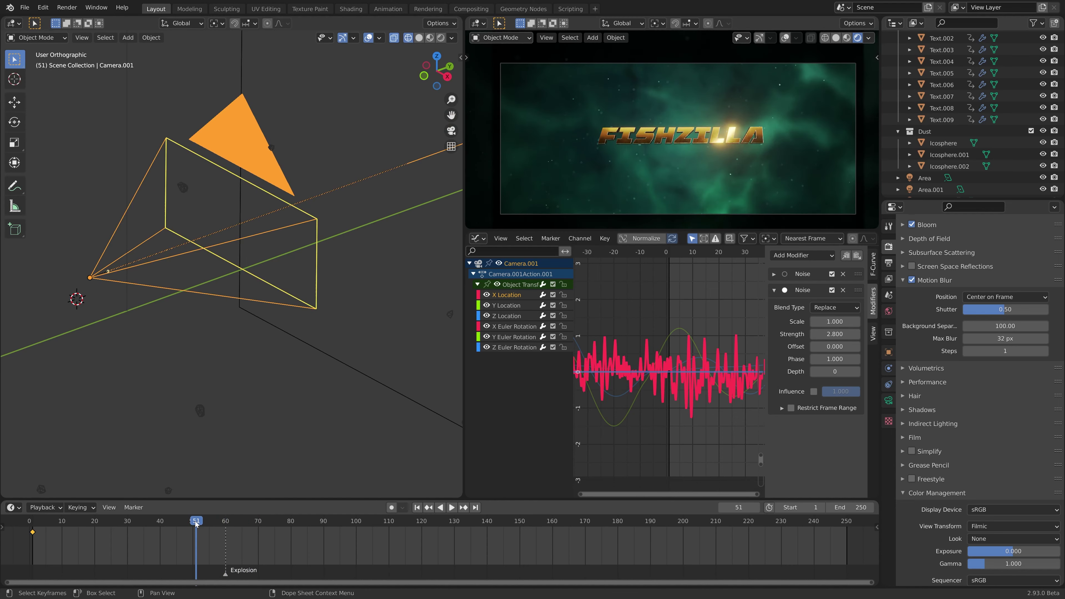
key(space)
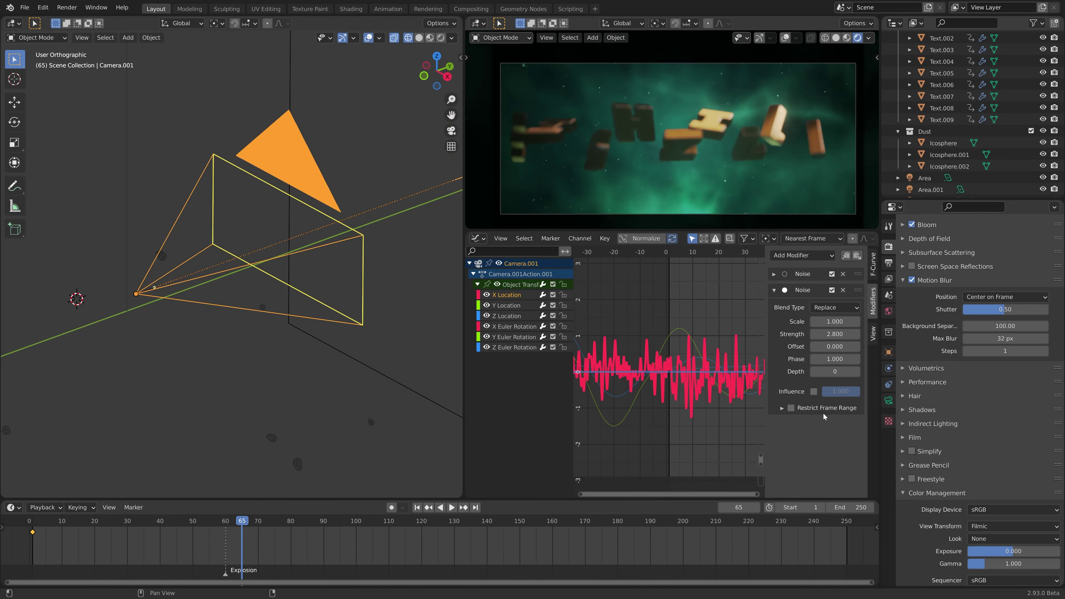
Step: Restrict the second X Location noise to frames 60 through 70 with a blend out of 9
click(791, 408)
click(782, 408)
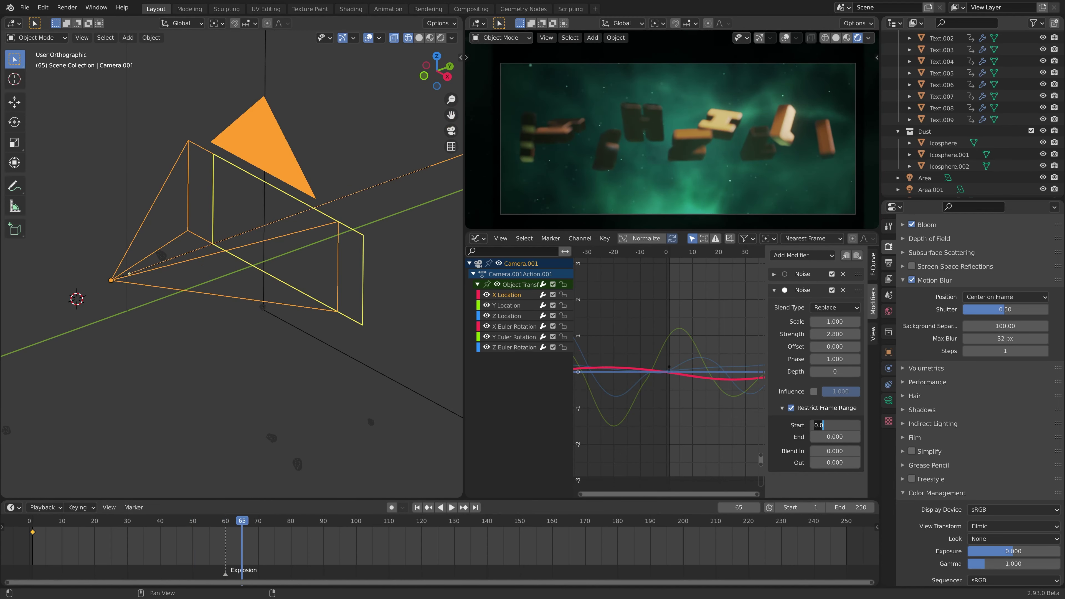
key(Return)
key(Return)
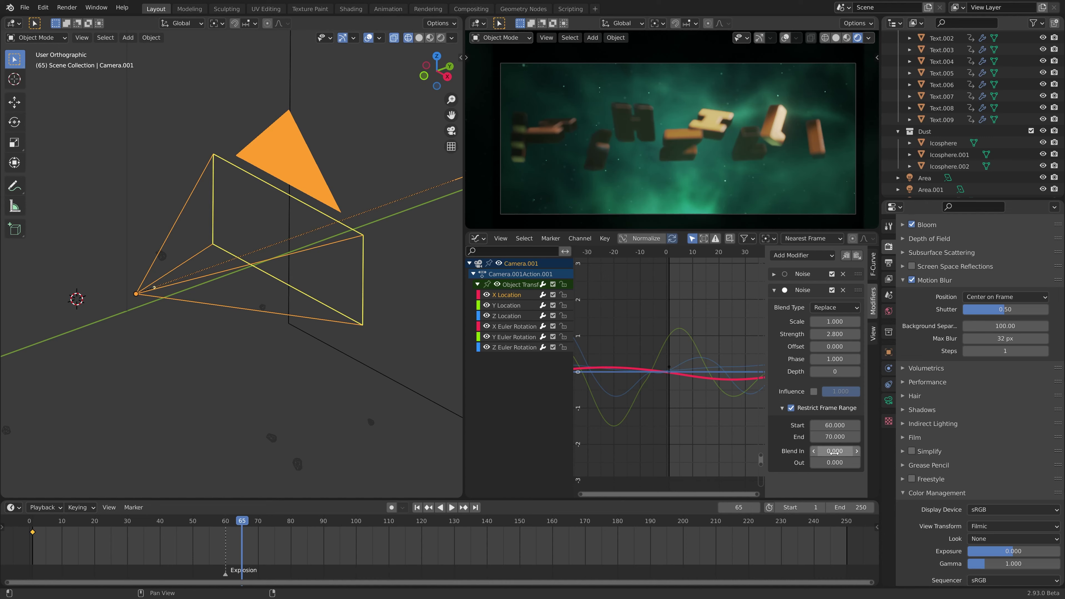
double_click(830, 462)
text(10)
key(Return)
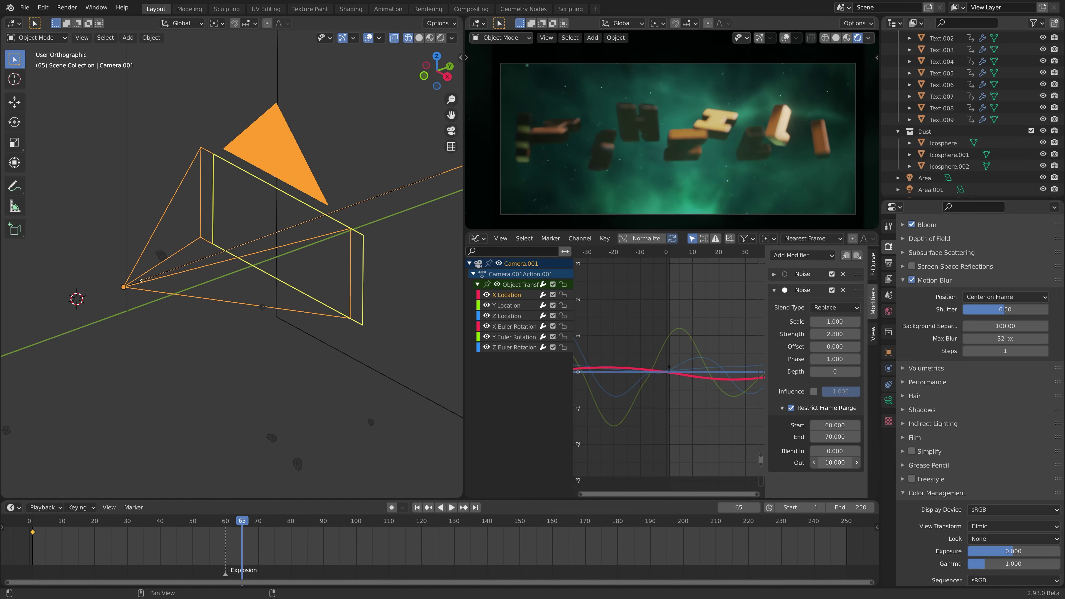
click(814, 462)
Step: Raise the second X Location noise strength to 5, disable that curve's first noise, and preview the explosion
click(208, 521)
key(space)
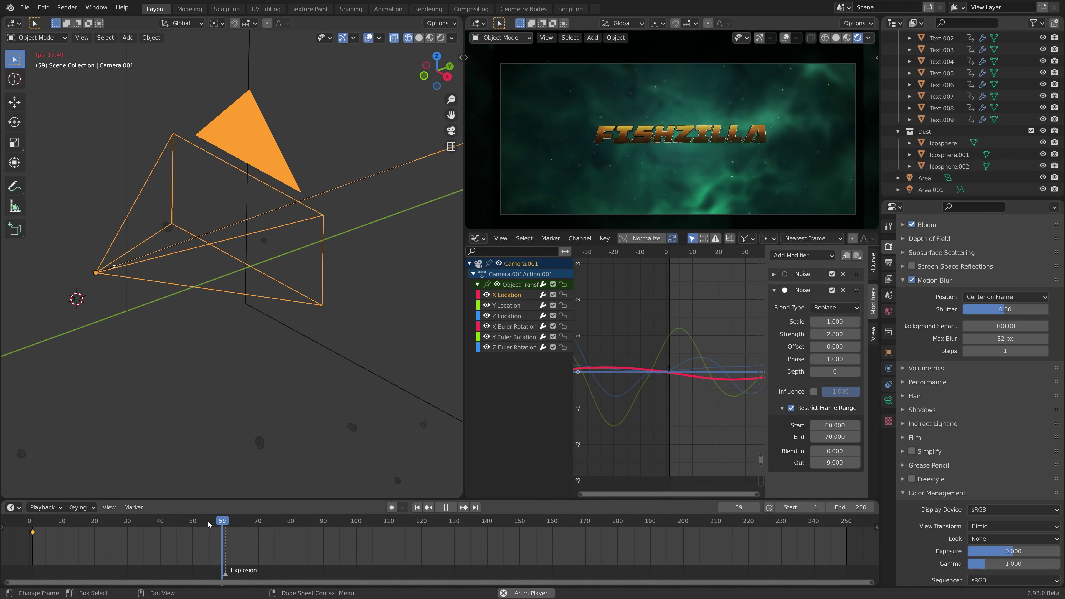
key(Escape)
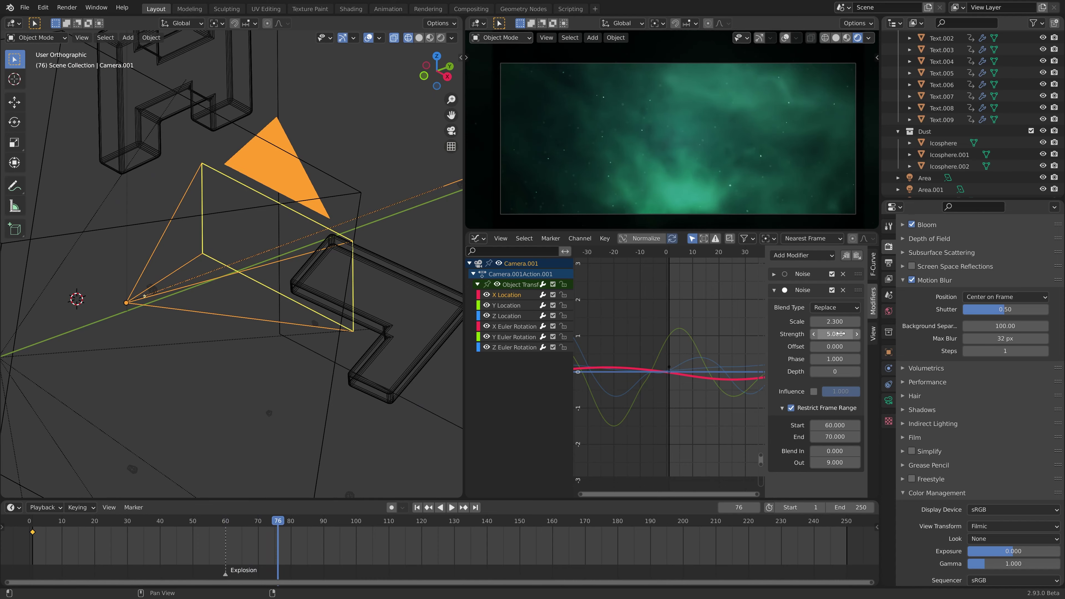
click(213, 521)
key(space)
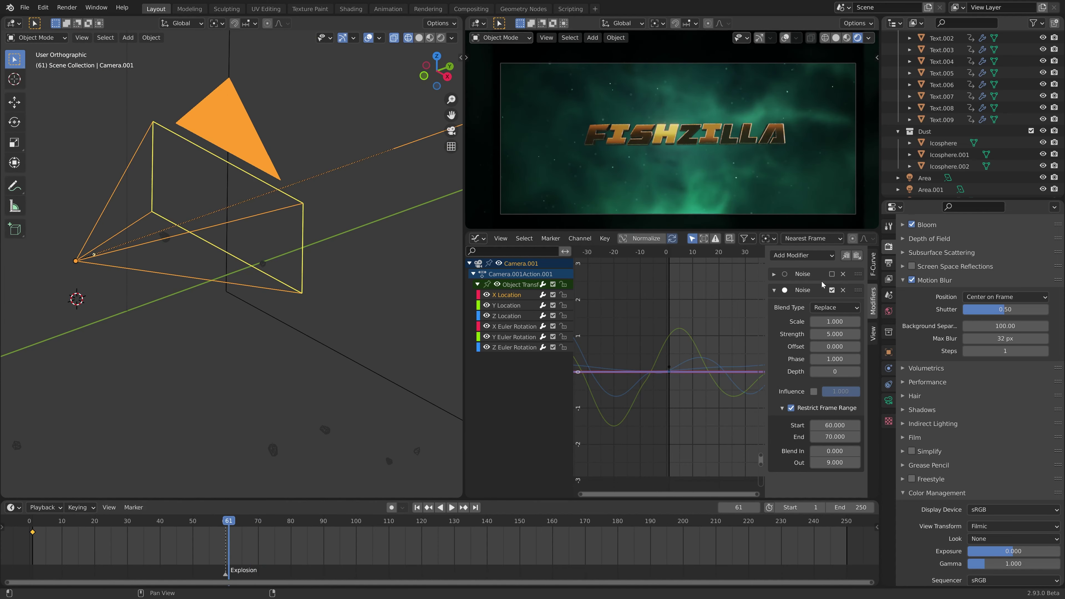
key(space)
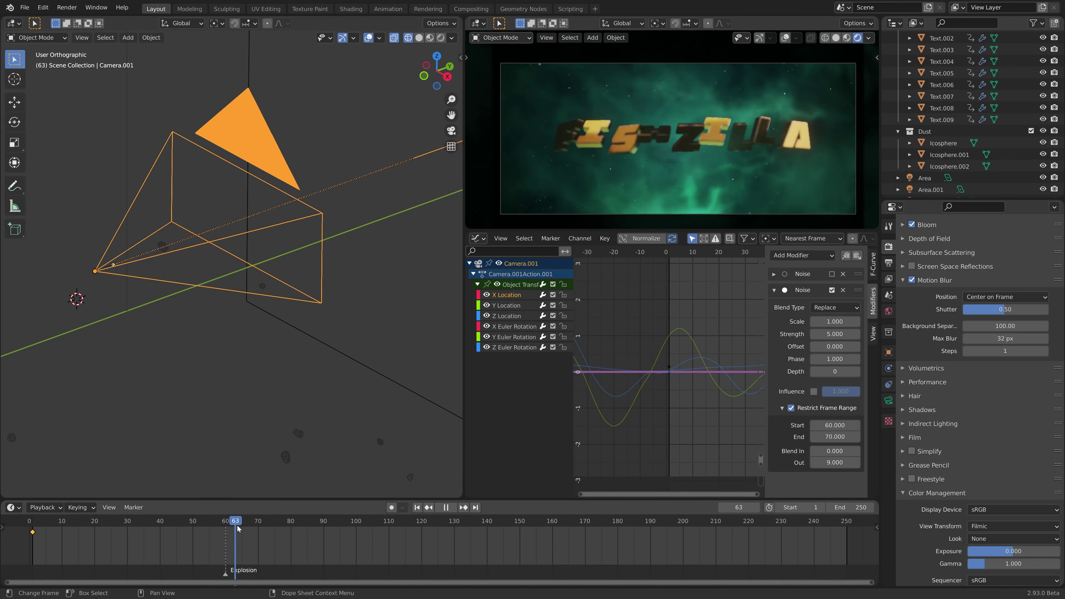
drag(237, 528, 222, 530)
key(space)
Step: Add a second Noise modifier to the X Euler Rotation curve, restricted to frames 60 through 70 with a blend out of 5
click(512, 325)
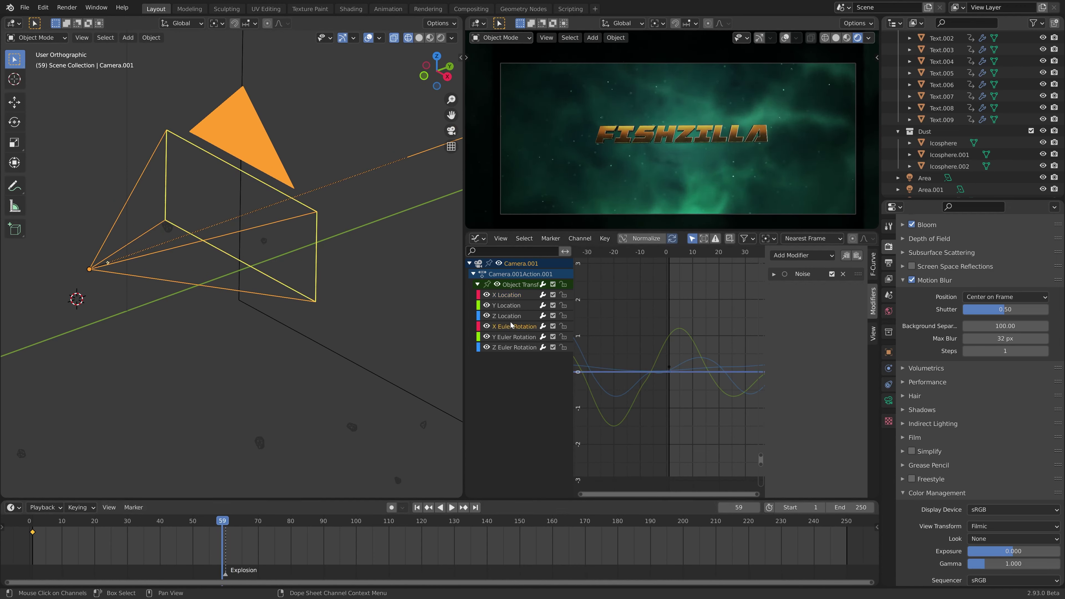
click(836, 257)
click(832, 323)
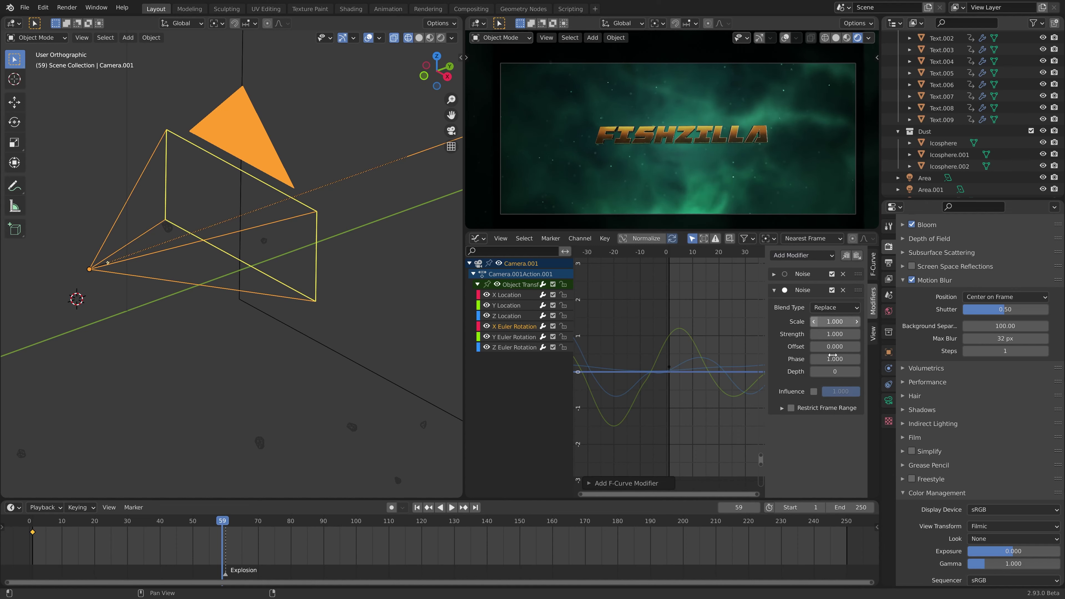
click(791, 408)
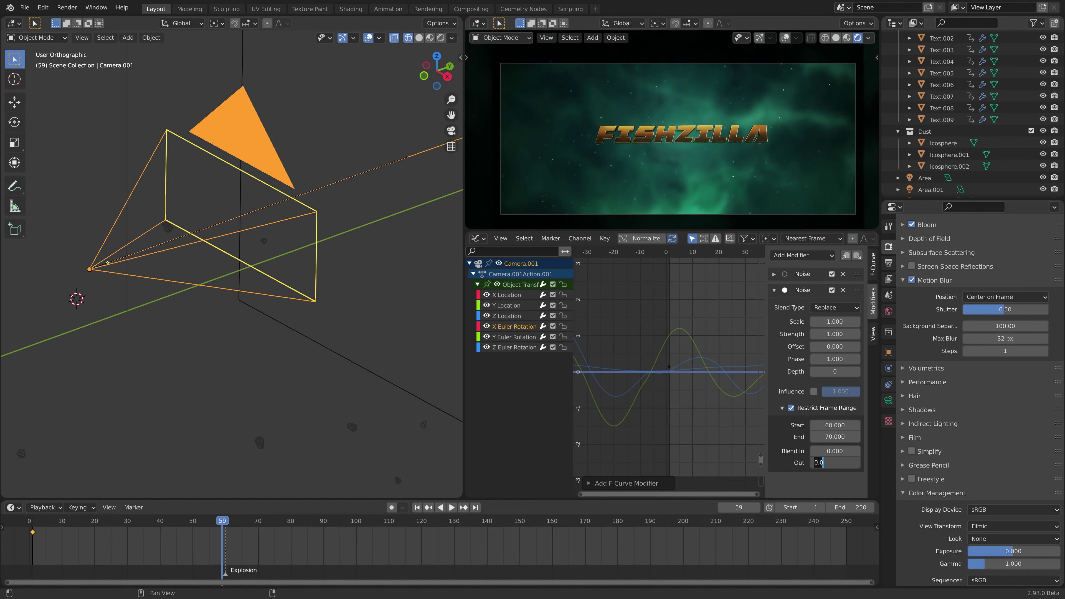
key(BackSpace)
key(BackSpace)
key(BackSpace)
text(5)
key(Return)
Step: Set the second X Euler Rotation noise scale to 5.9 and strength to 0.8, and play the animation
drag(834, 322, 874, 322)
click(835, 334)
text(0.8)
key(Return)
key(space)
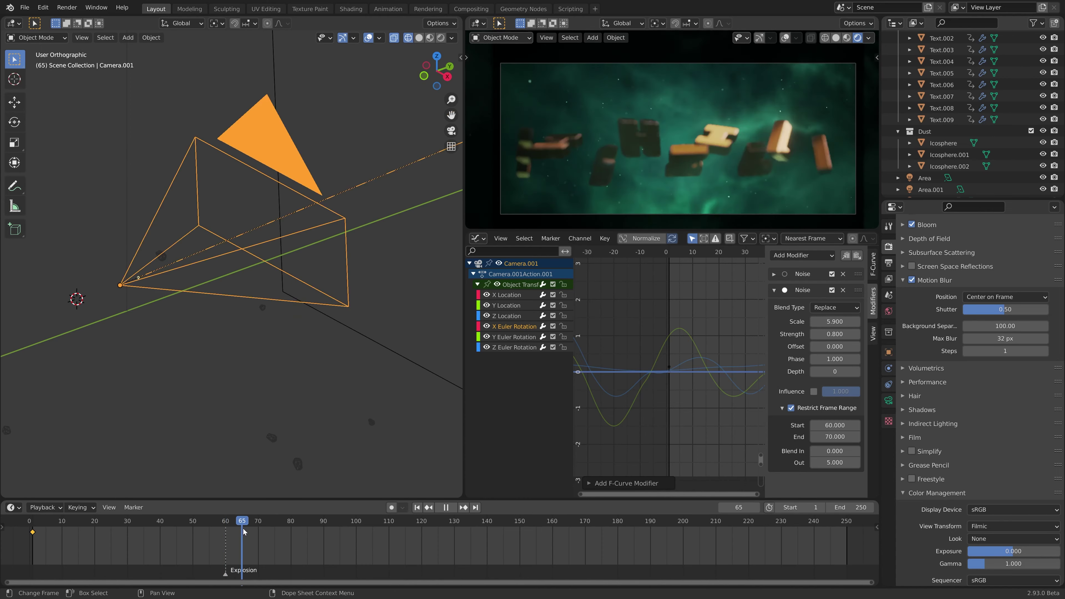
Step: Replay the explosion section and extend the second X Euler Rotation noise's end frame to 92.5
click(200, 533)
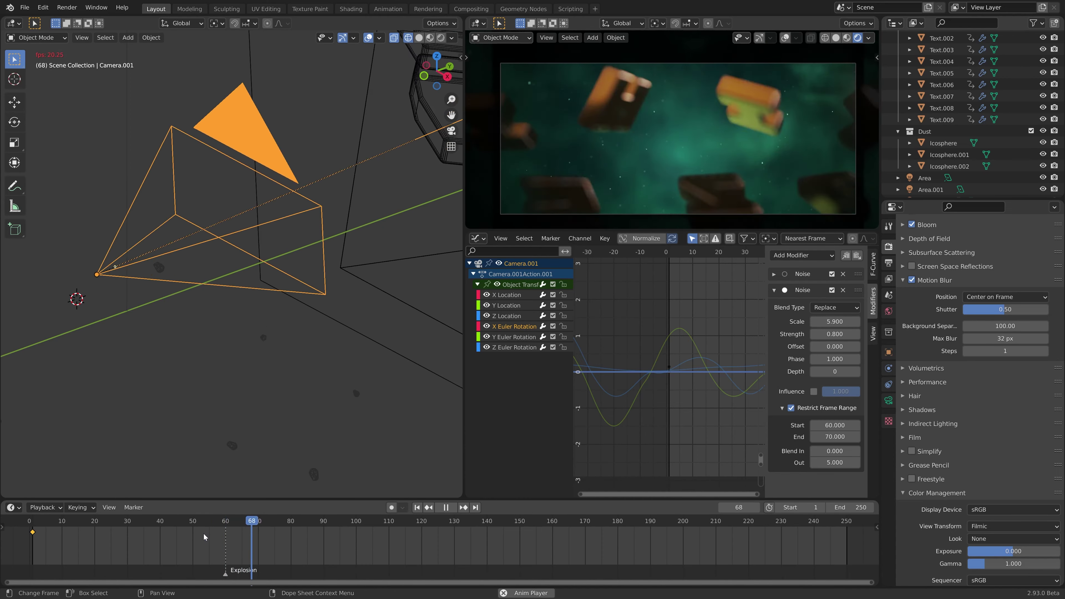
click(229, 520)
key(space)
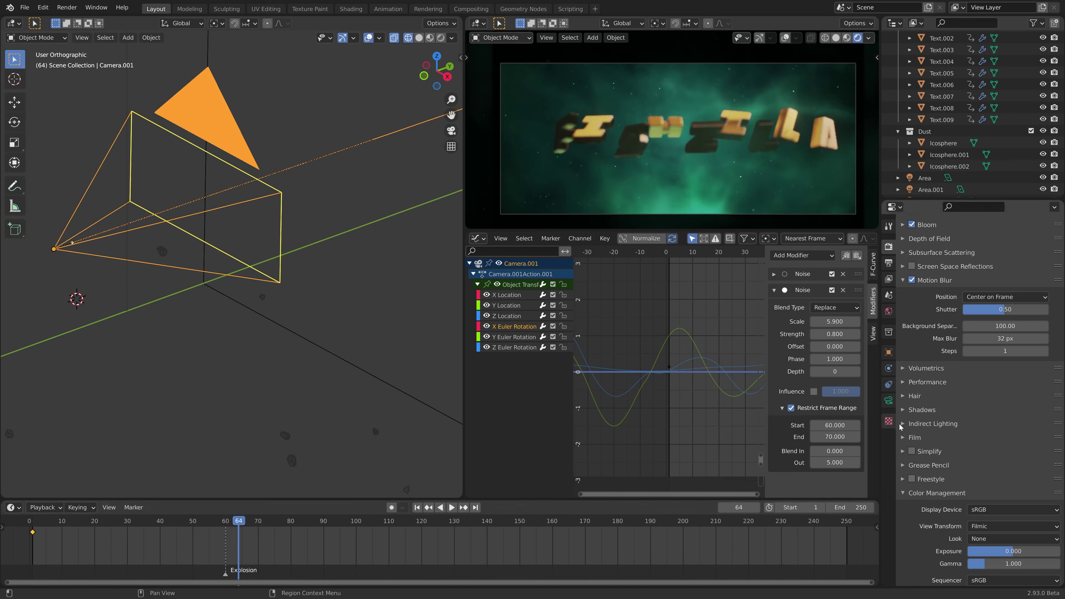
drag(847, 437, 895, 436)
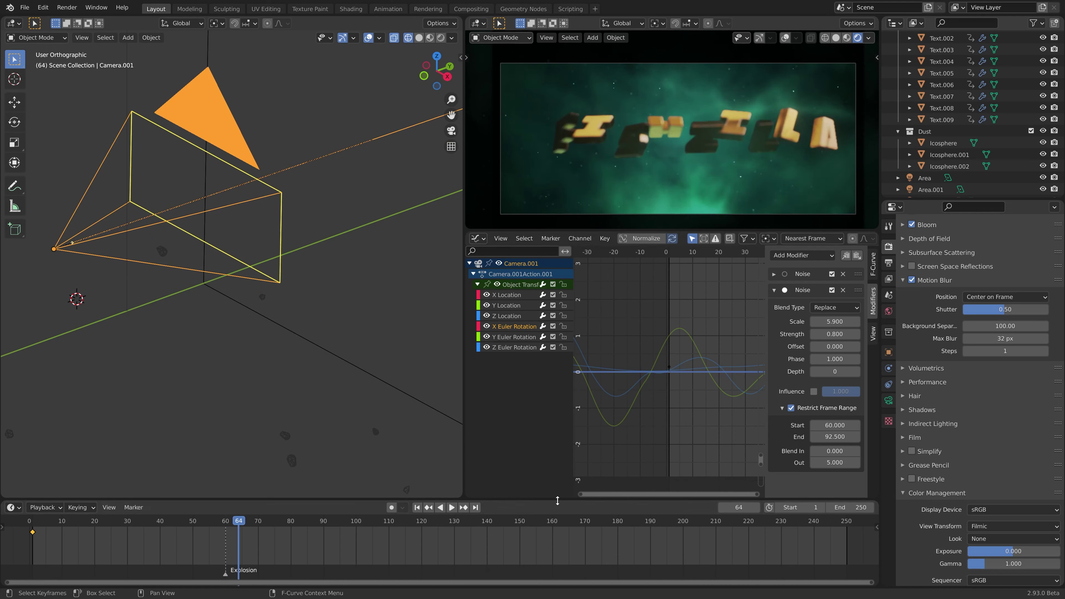
Step: Set the second X Euler Rotation noise's blend out to 10, scale to 3, offset to -10.5 and end frame to 85, replaying the explosion
click(838, 462)
text(10)
key(Return)
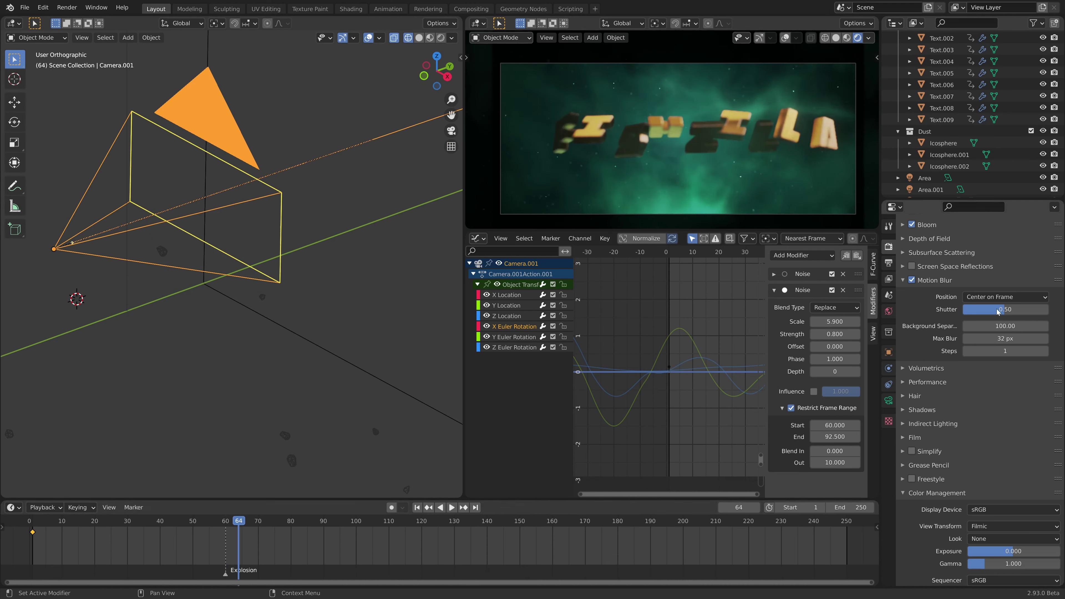
click(212, 520)
key(space)
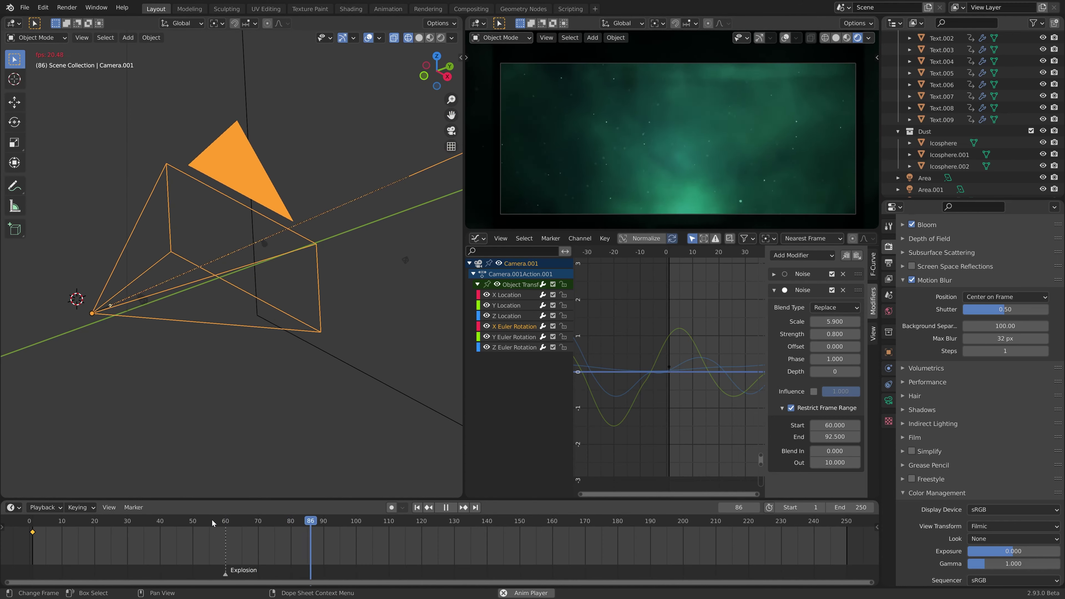
key(Escape)
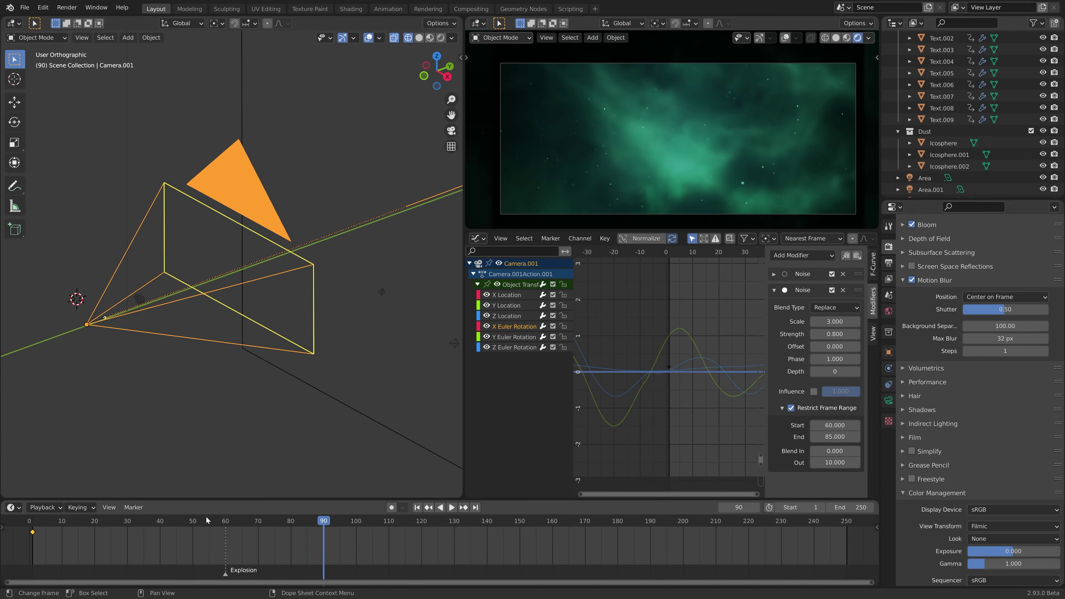
key(space)
key(space)
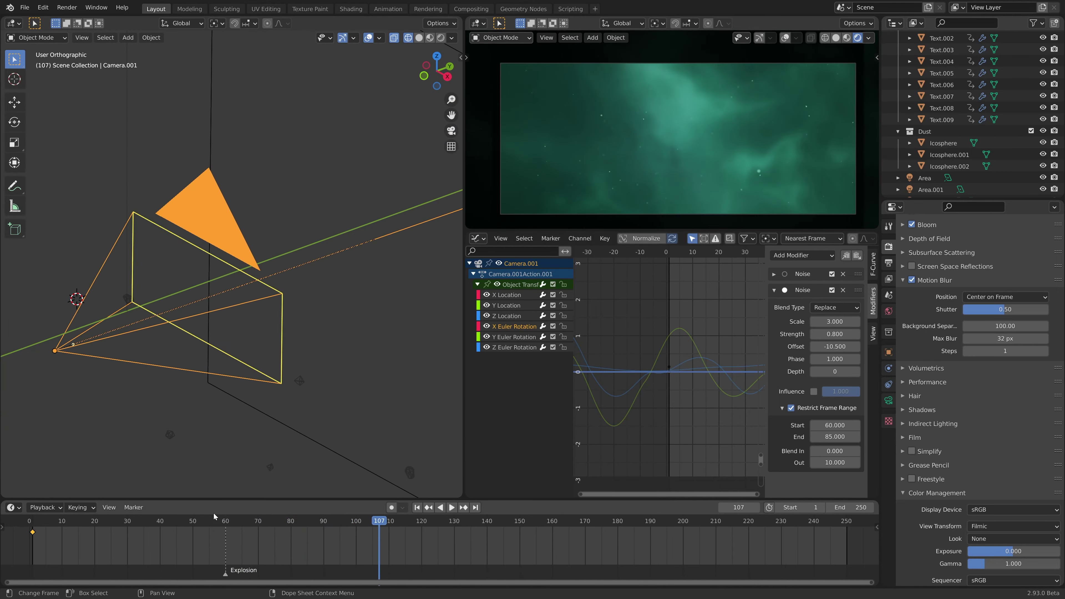
Step: Shorten the second X Euler Rotation noise's range to end at frame 75 and replay the explosion
click(829, 437)
text(75)
key(Return)
click(200, 520)
key(space)
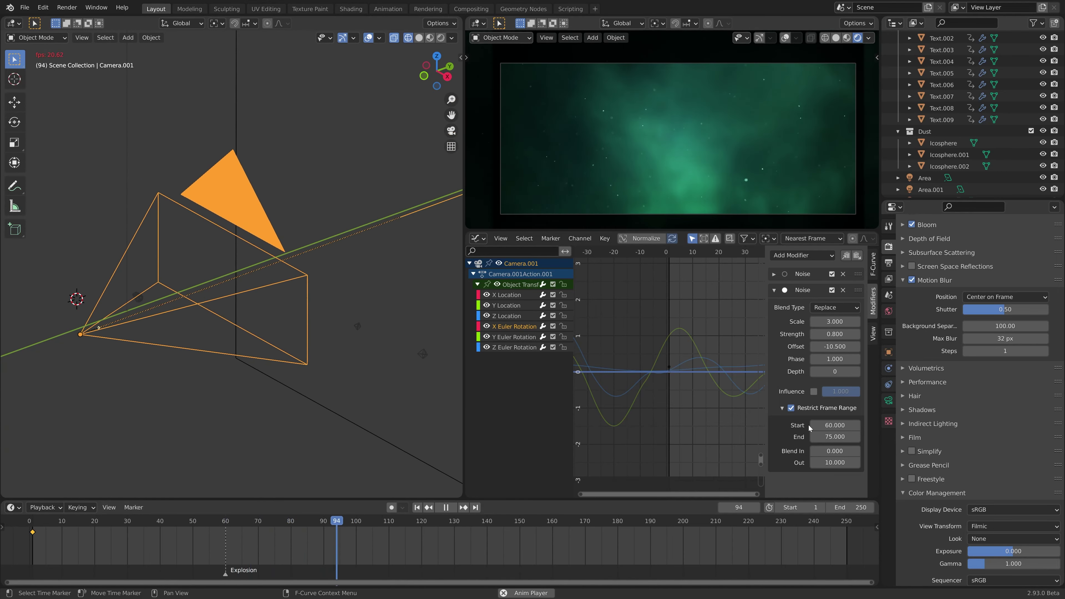
Step: Render frame 63, just after the explosion, to inspect the motion blur
drag(216, 521, 236, 526)
key(F12)
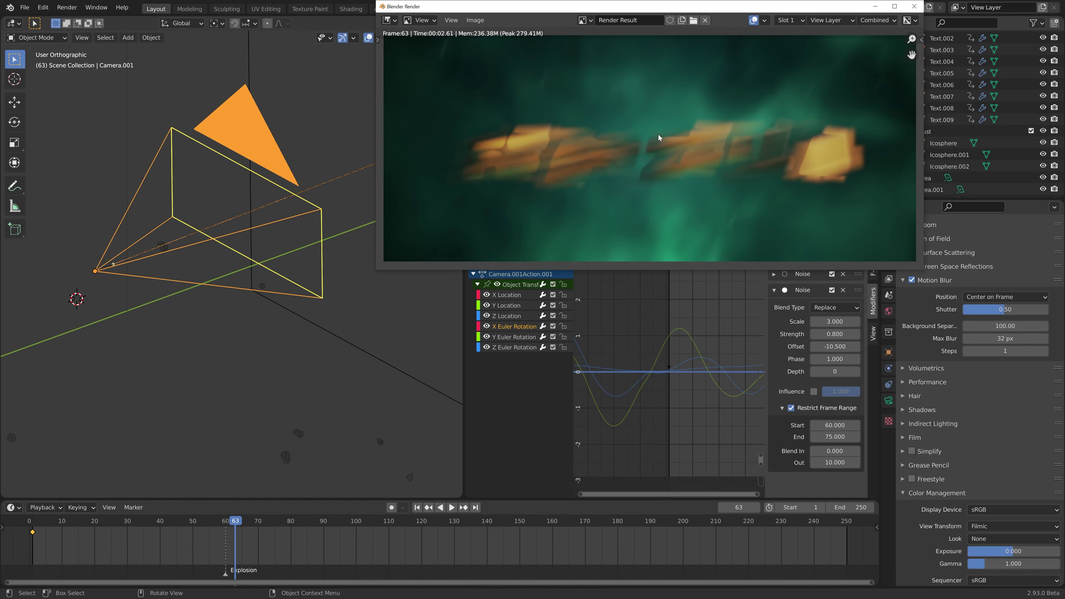
drag(812, 10, 645, 49)
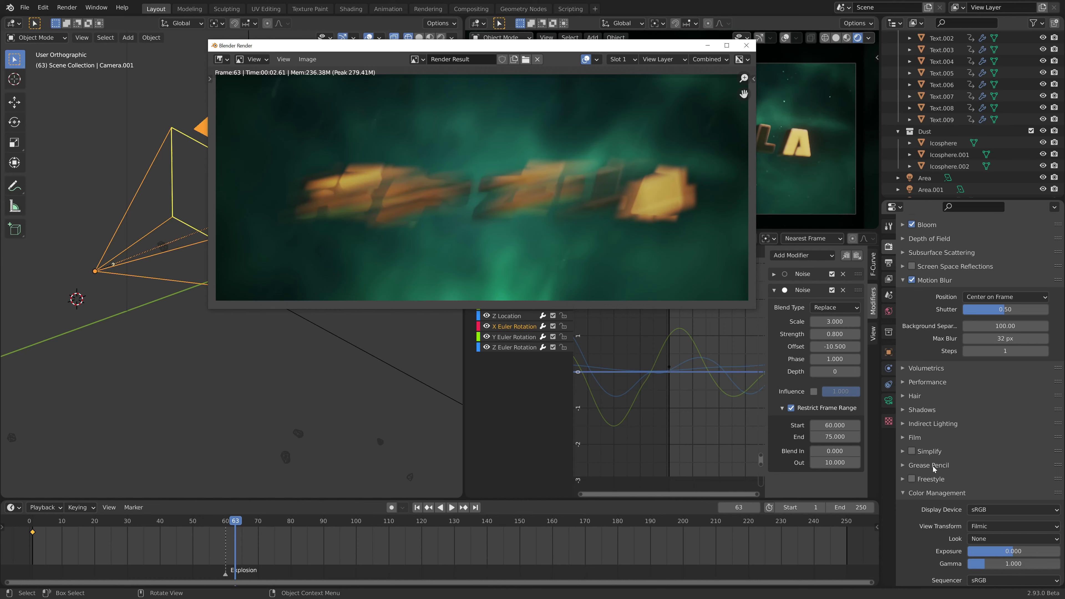
Step: Set the motion blur steps to 4 and render frame 63 again into Slot 2
drag(1041, 351, 1046, 351)
drag(614, 51, 593, 51)
click(597, 59)
click(602, 85)
key(F12)
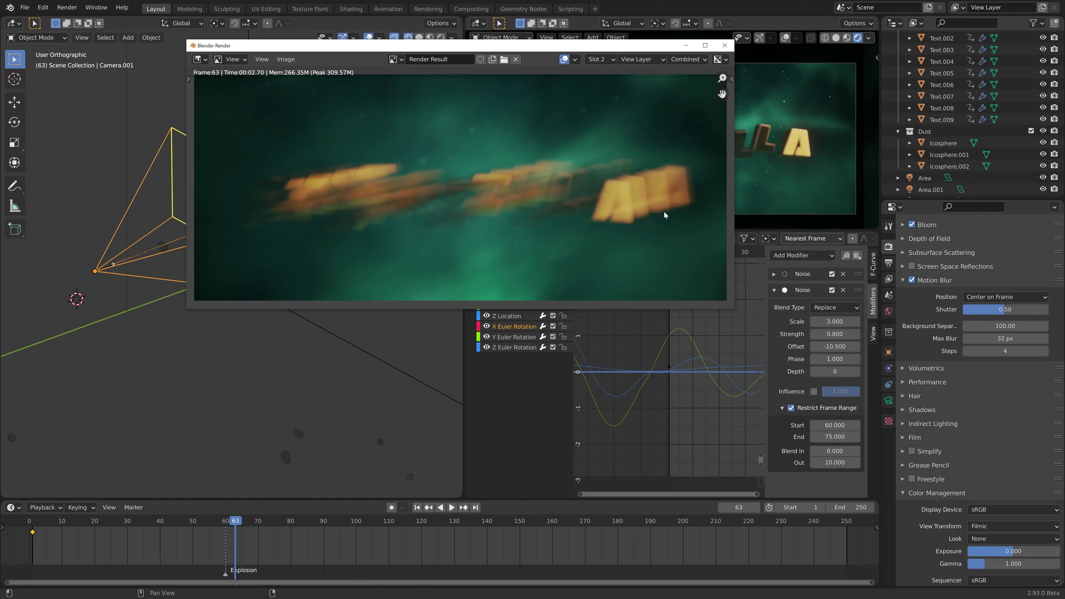
Step: Compare the renders in Slot 1 and Slot 2, and close the render window
click(599, 59)
click(609, 77)
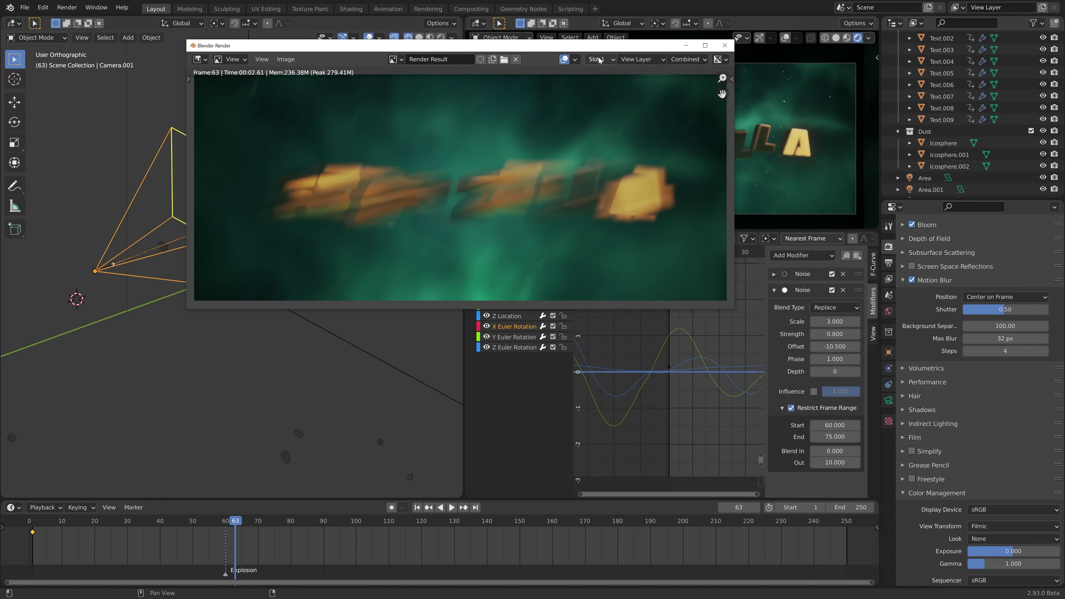
click(600, 59)
click(610, 85)
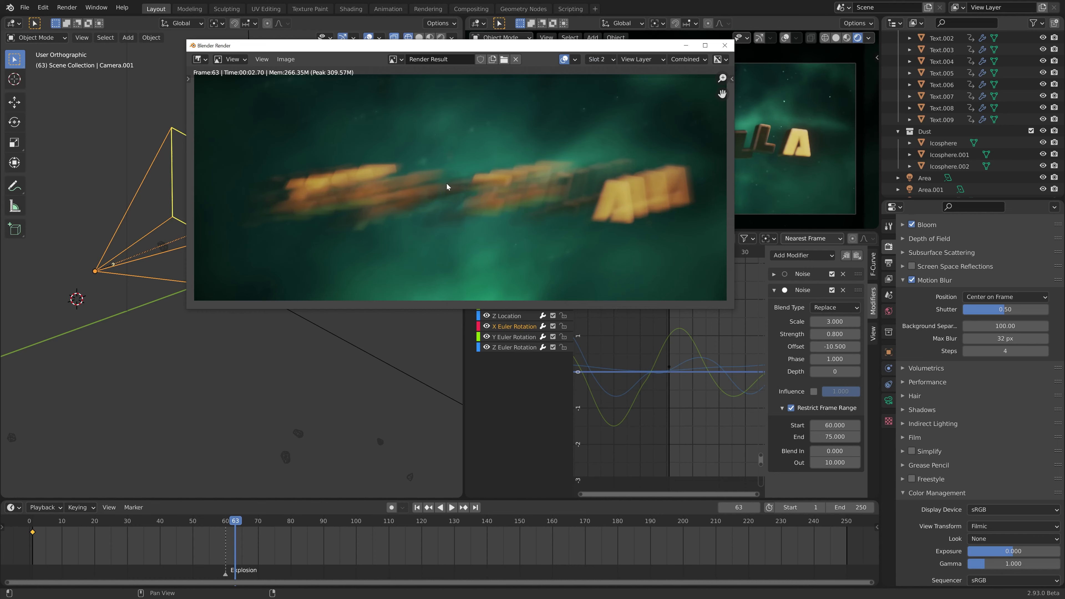
drag(655, 41, 695, 72)
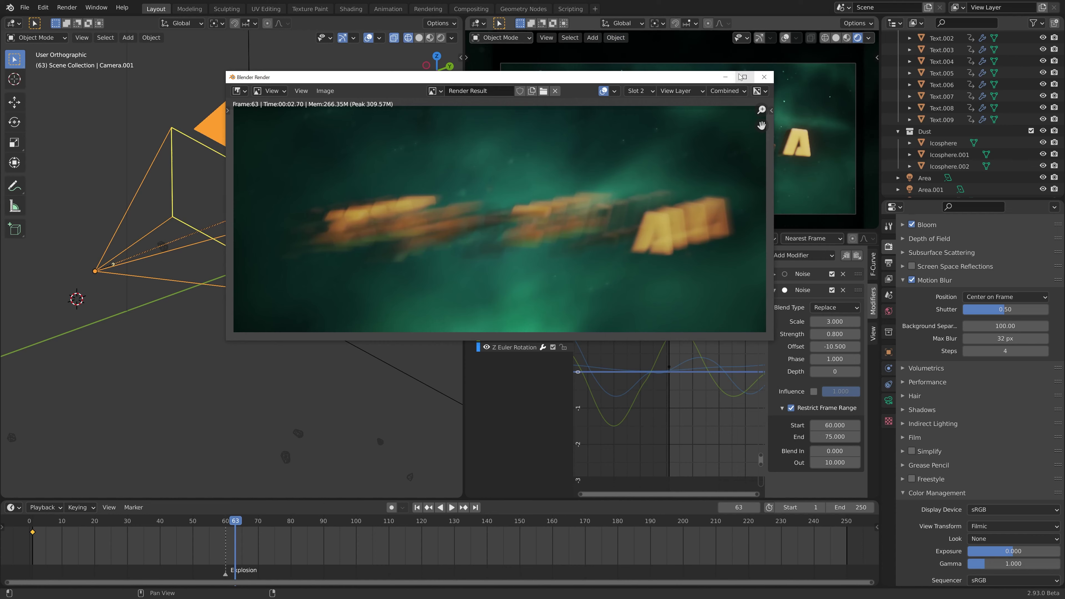
click(764, 77)
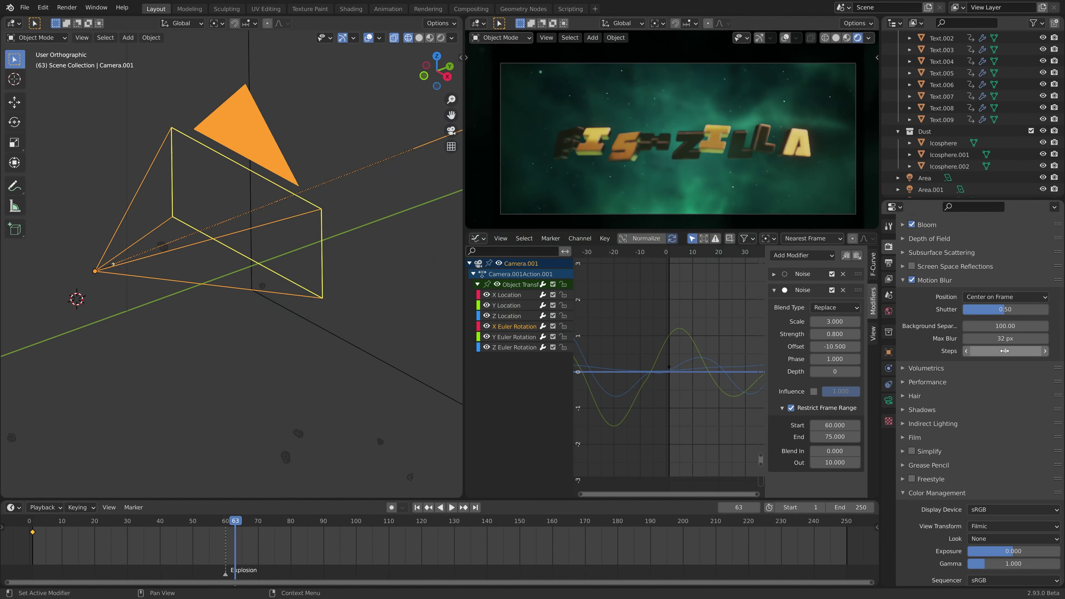
Step: Keyframe the color management Exposure and Gamma at frame 61, and move both keyframes to frame 59
drag(234, 524, 222, 527)
key(space)
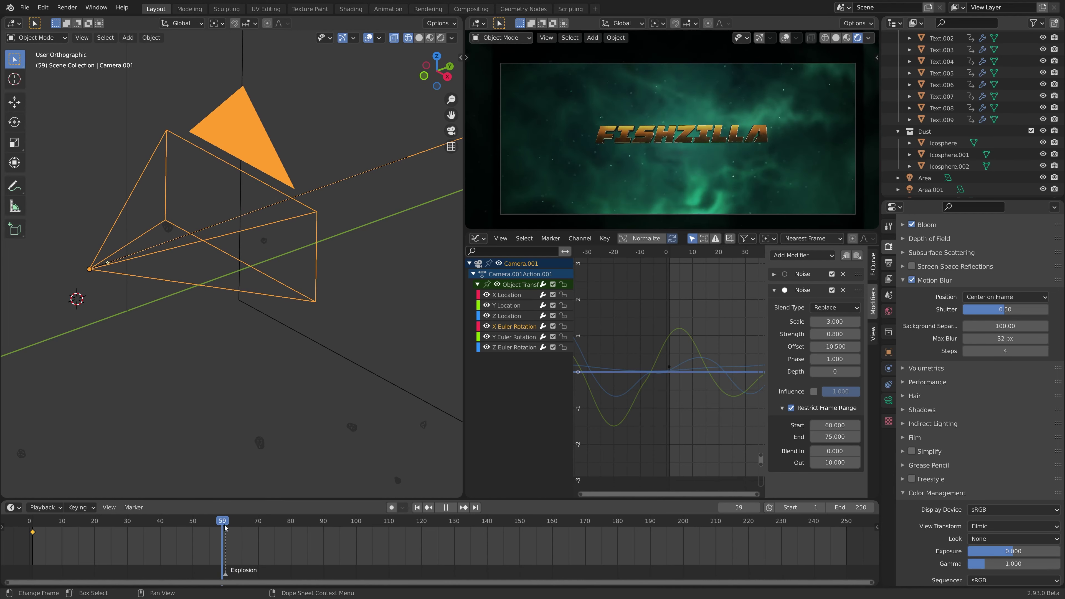
key(space)
scroll(1032, 514, down, 10)
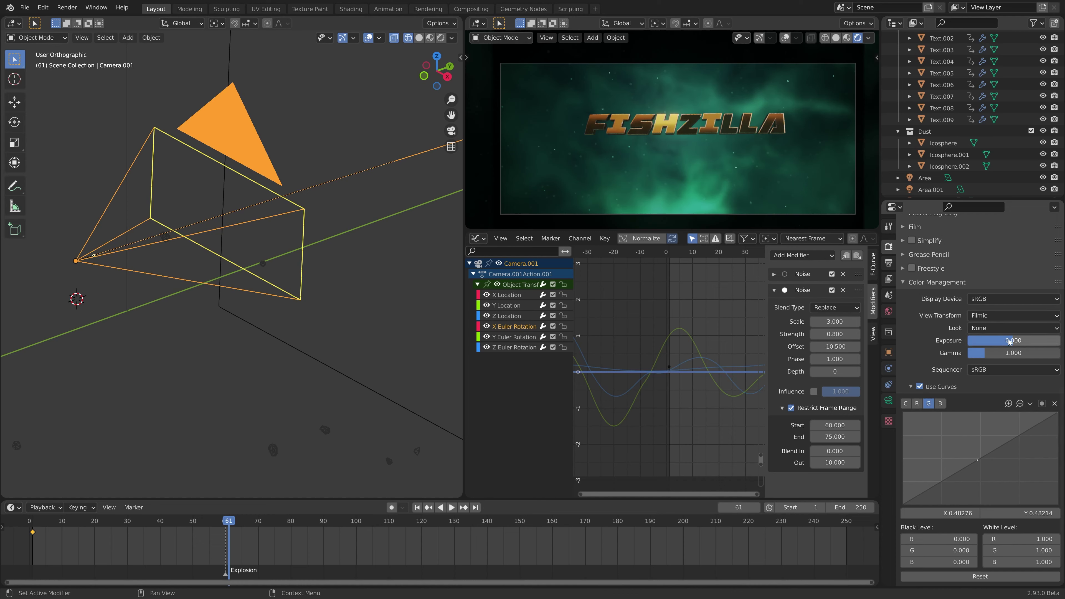
key(i)
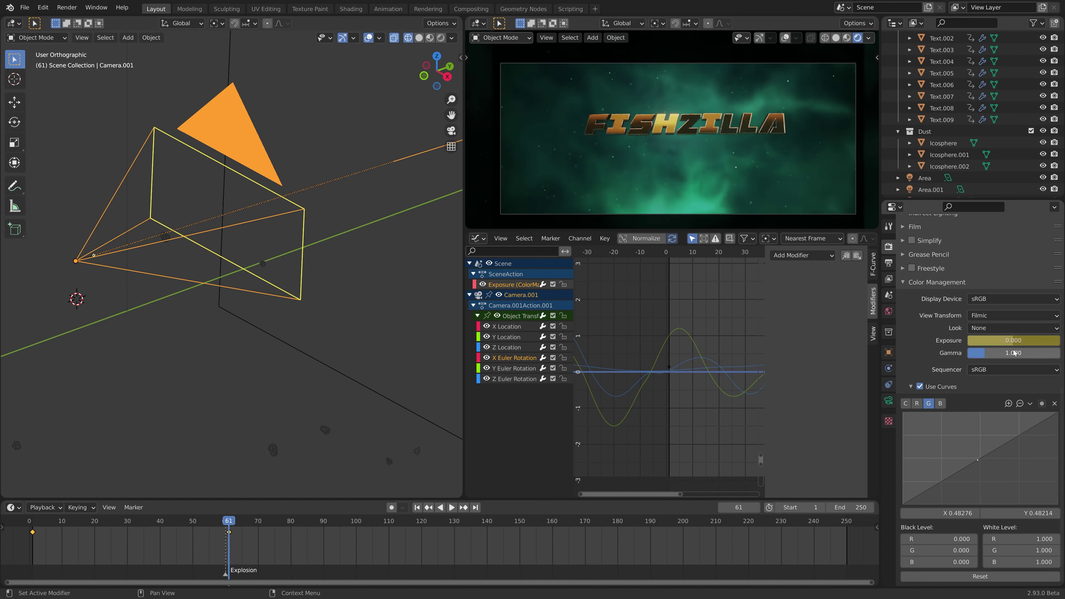
key(i)
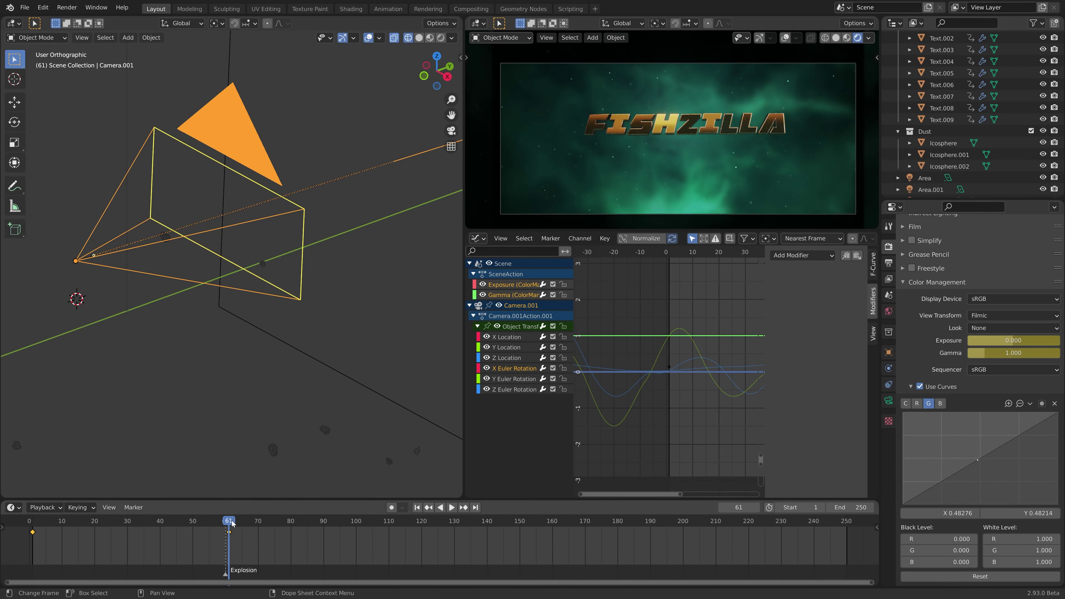
click(229, 532)
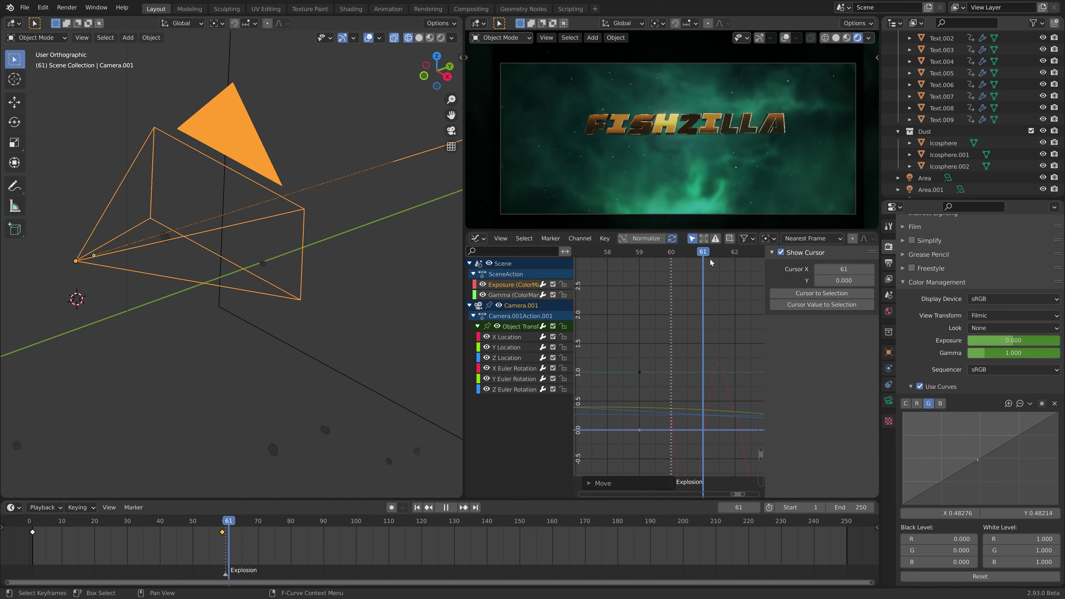
Step: At frame 61, set Exposure to 6.077 and Gamma to 0.513 and keyframe both values
mouse_move(1016, 345)
mouse_down()
mouse_move(1040, 345)
mouse_move(993, 356)
mouse_move(1025, 341)
mouse_up()
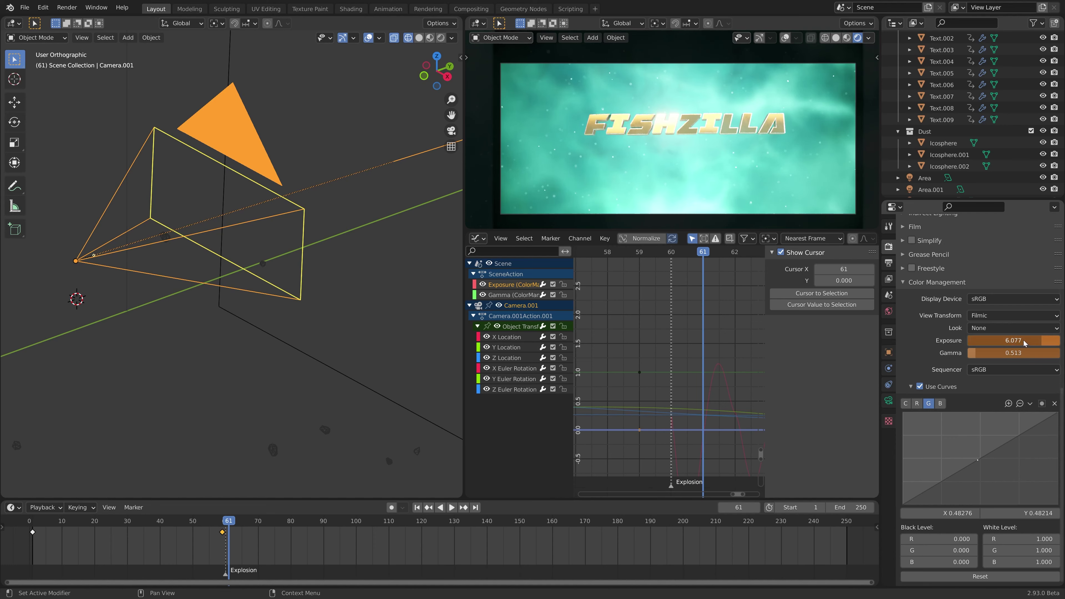
key(i)
key(KP_Decimal)
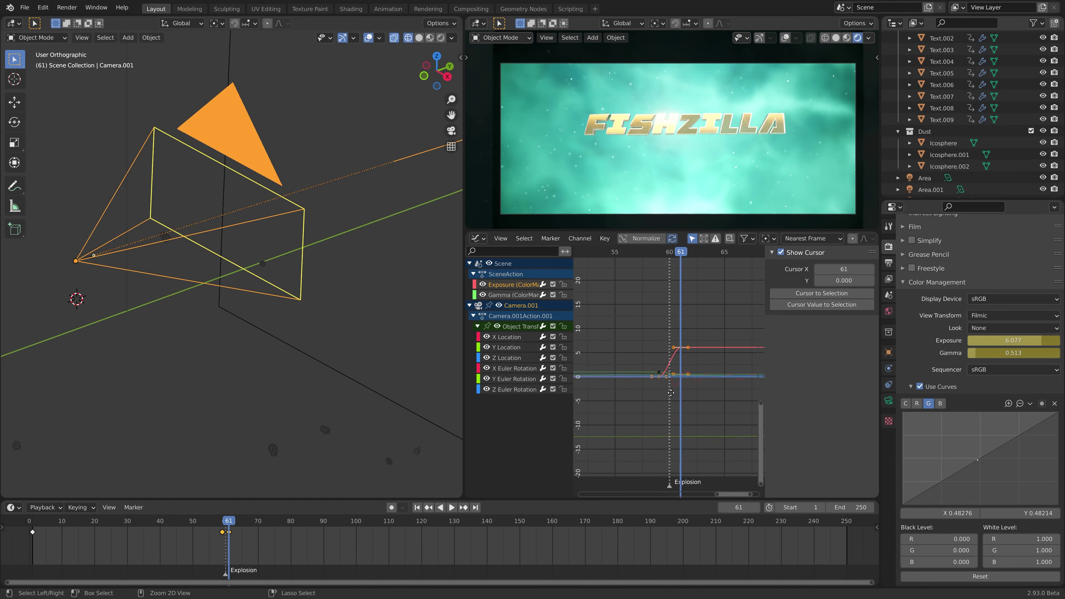
ctrl+middle_drag(671, 392, 691, 369)
Step: Advance the animation to frame 69 and hide every curve except Exposure and Gamma in the Graph Editor
key(space)
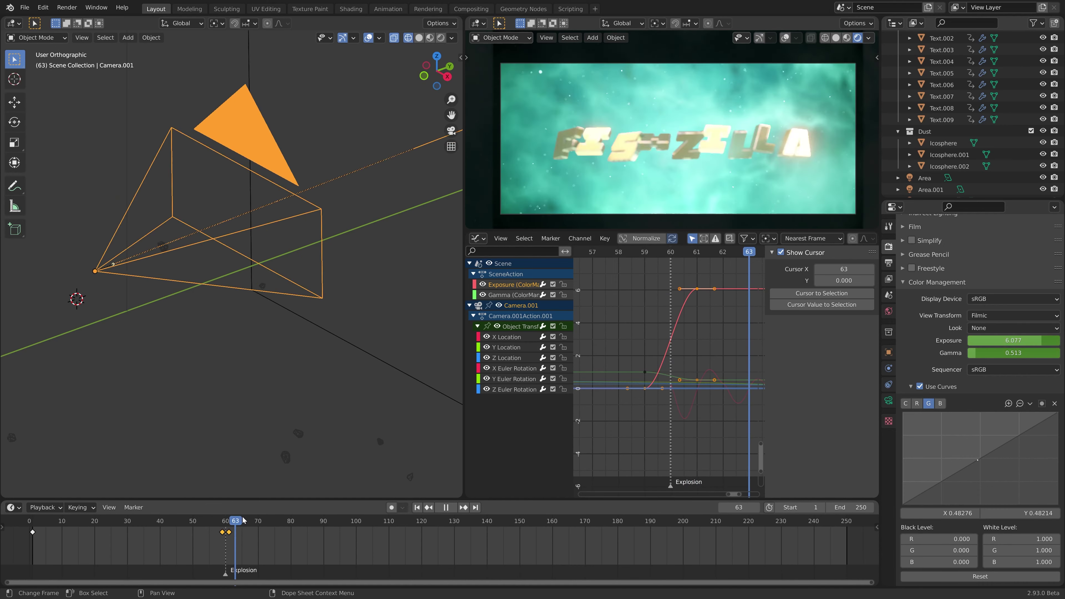
click(253, 520)
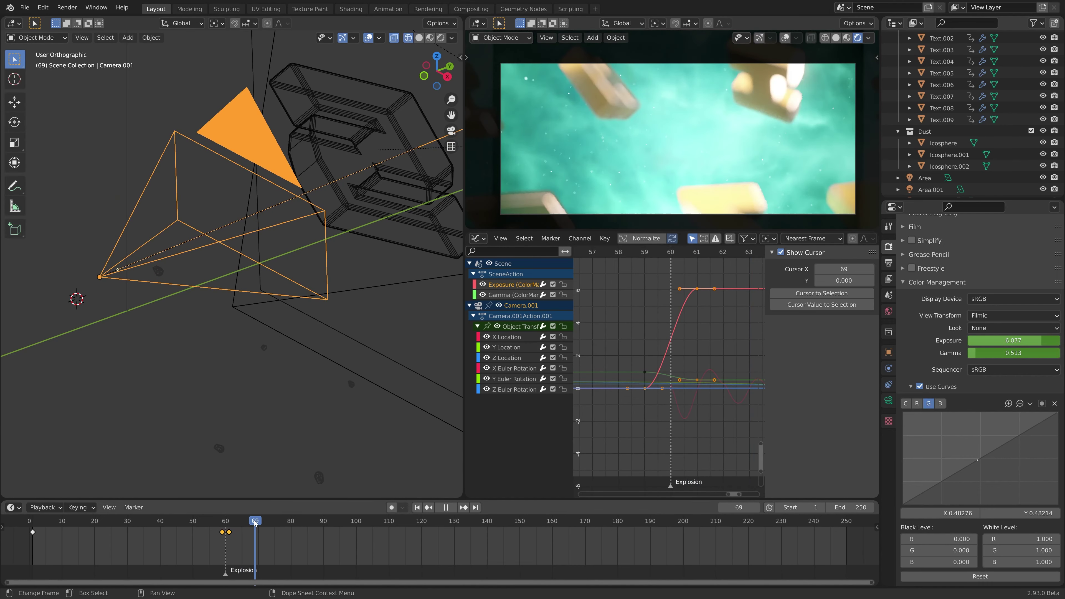
key(space)
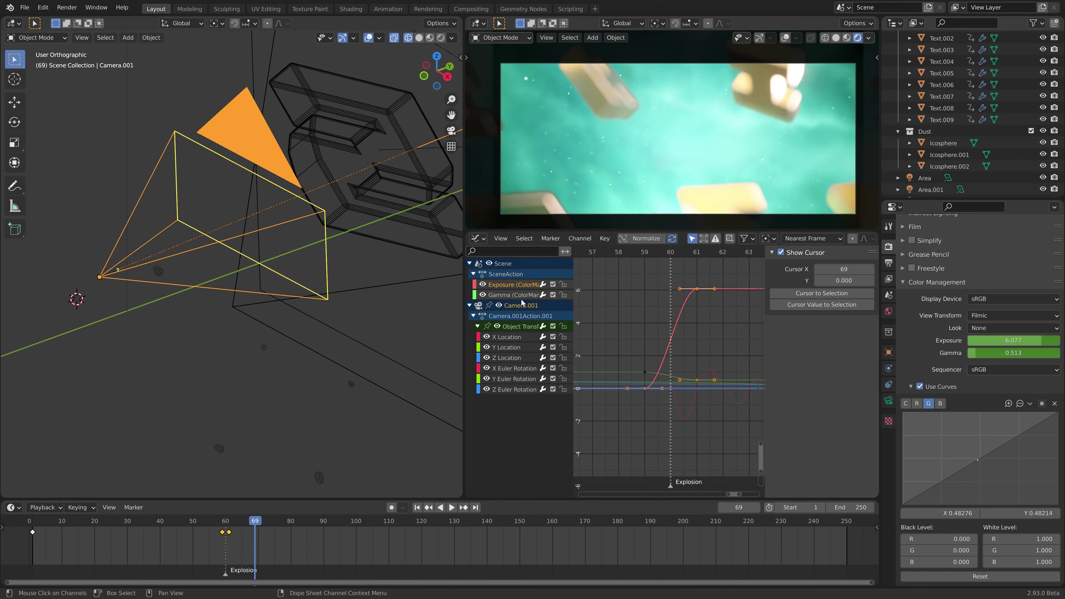
click(516, 286)
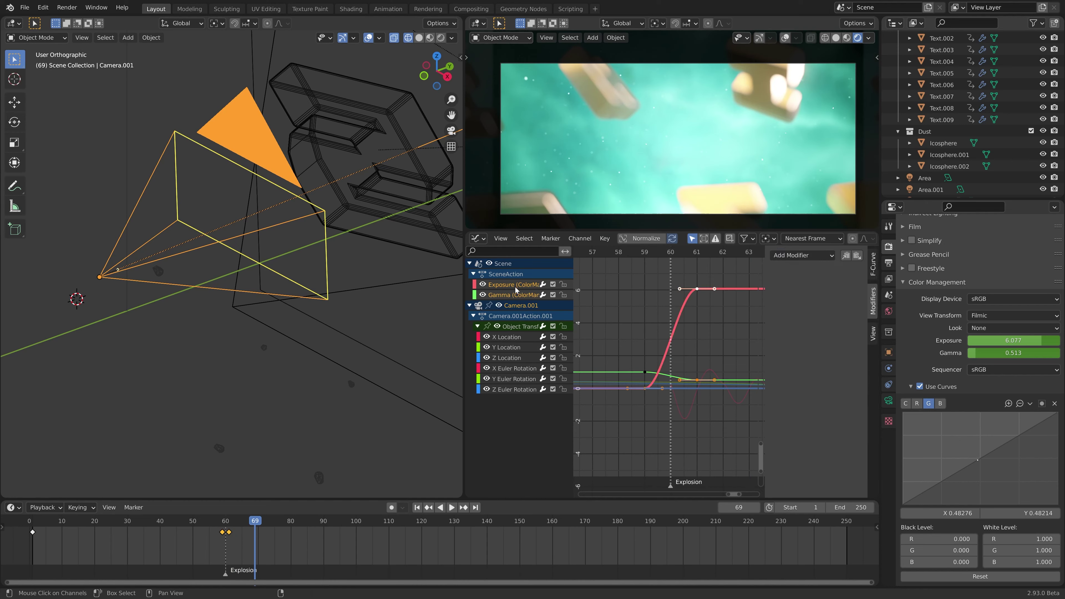
key(shift+h)
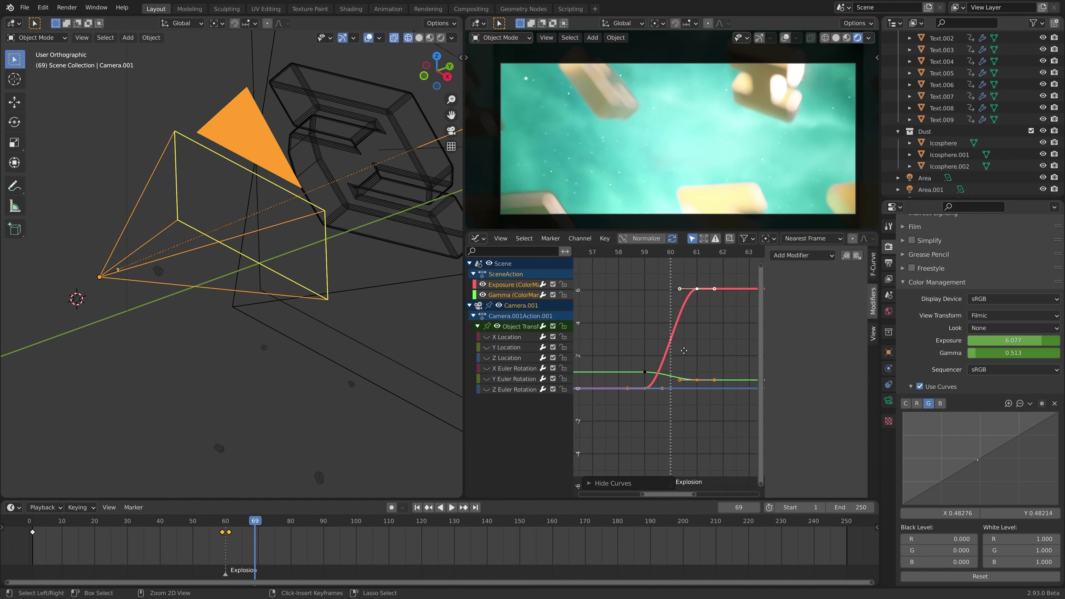
Step: Duplicate the frame 59 Exposure and Gamma keyframes and place the copies at frame 64, along the time axis only
ctrl+middle_drag(649, 357, 632, 379)
drag(629, 345, 666, 422)
middle_drag(694, 377, 619, 364)
key(g)
key(x)
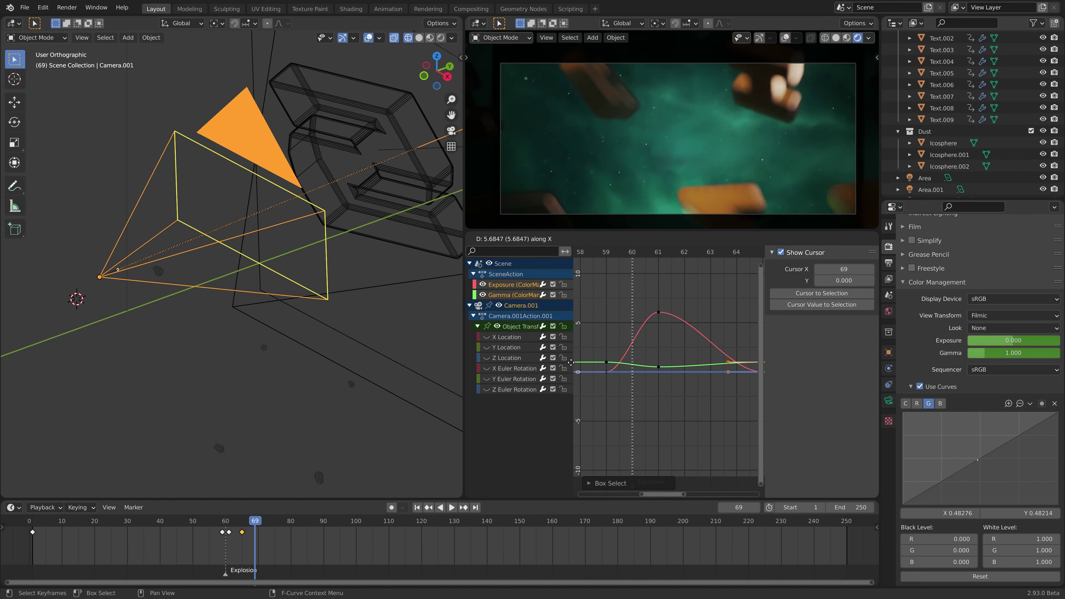
click(753, 365)
key(n)
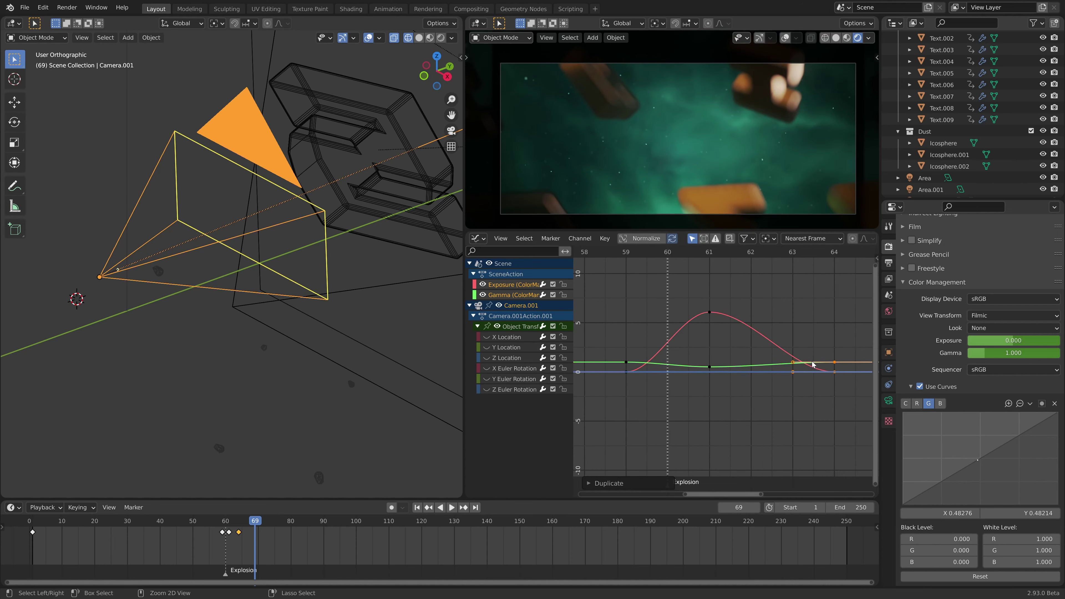
Step: Move the duplicated Exposure and Gamma keyframes along the time axis to frame 69
scroll(709, 371, down, 2)
key(g)
key(x)
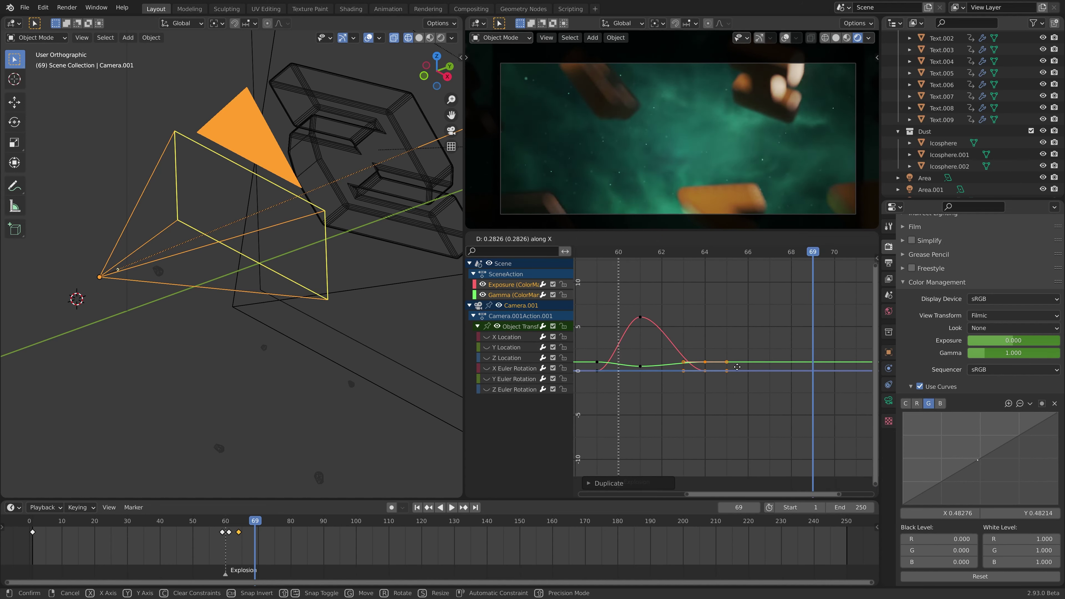
click(820, 366)
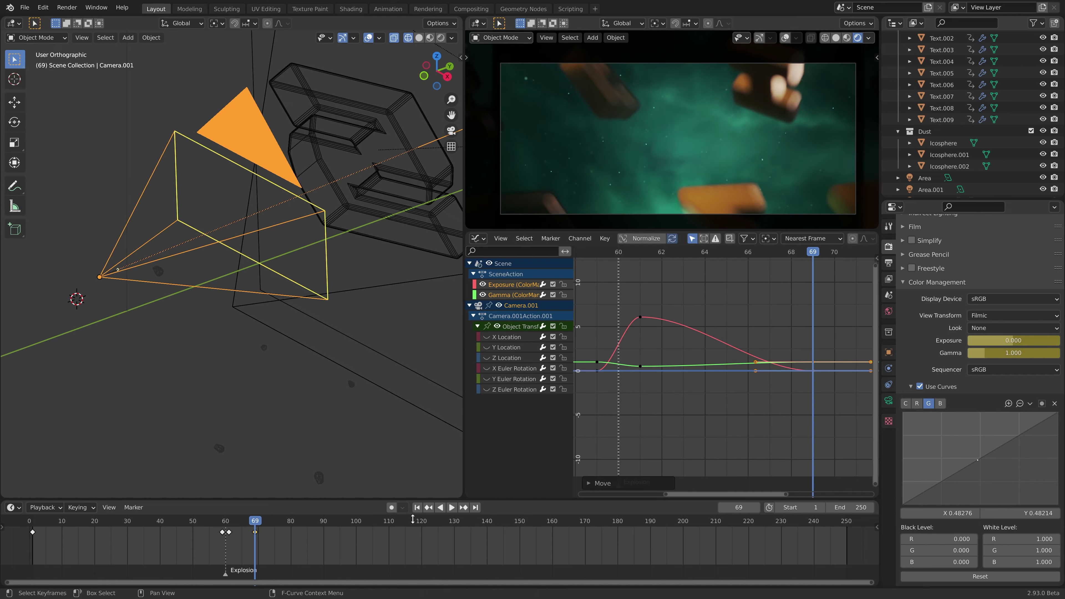
Step: Play the animation from just before the explosion twice to check the exposure flash and camera shake
click(212, 524)
key(space)
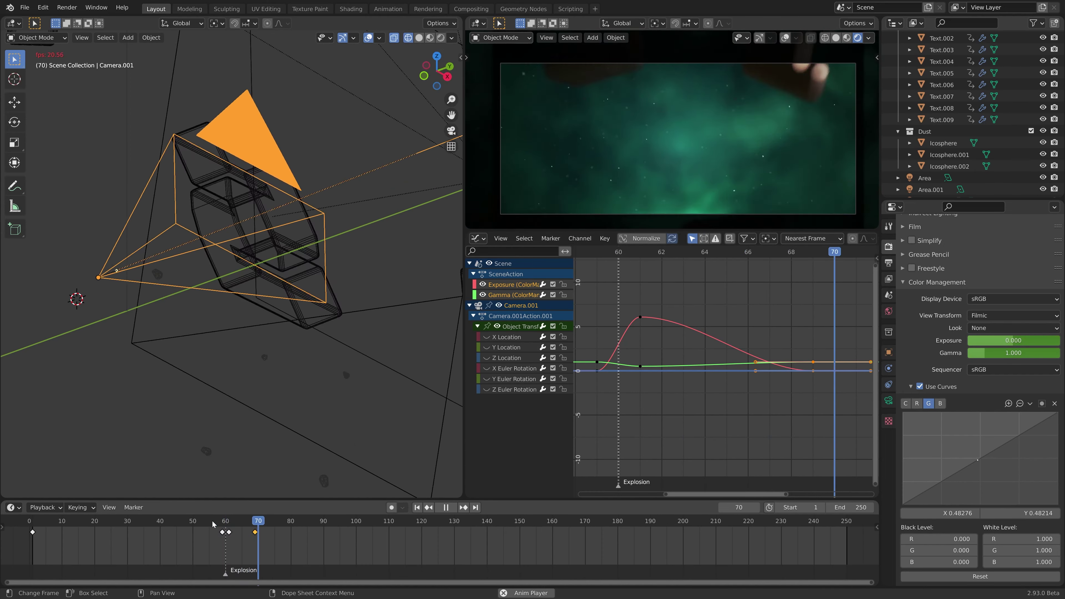
key(Escape)
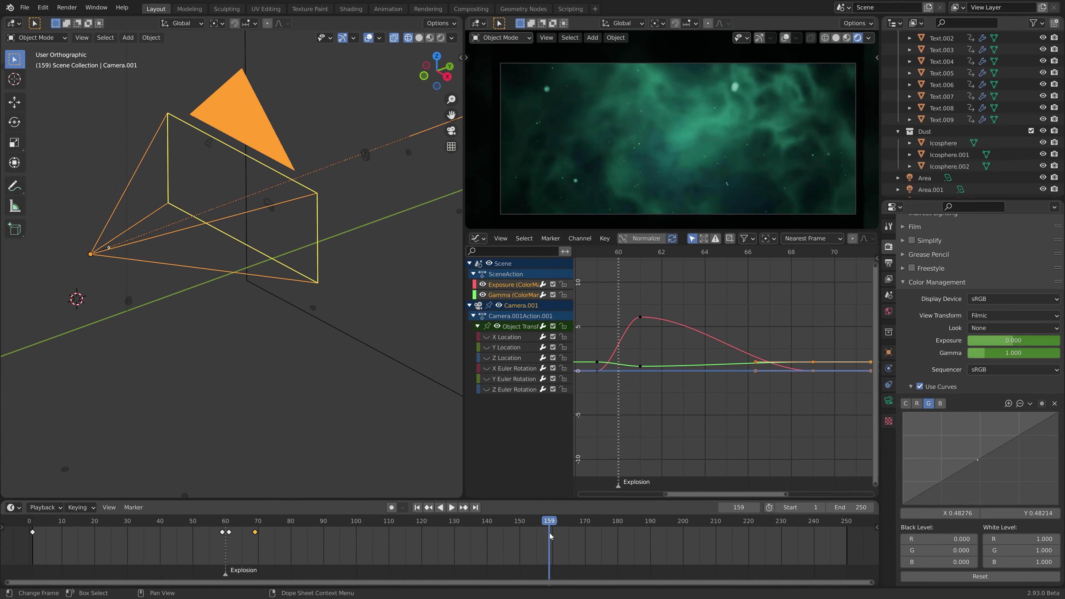
key(space)
drag(567, 533, 217, 522)
key(space)
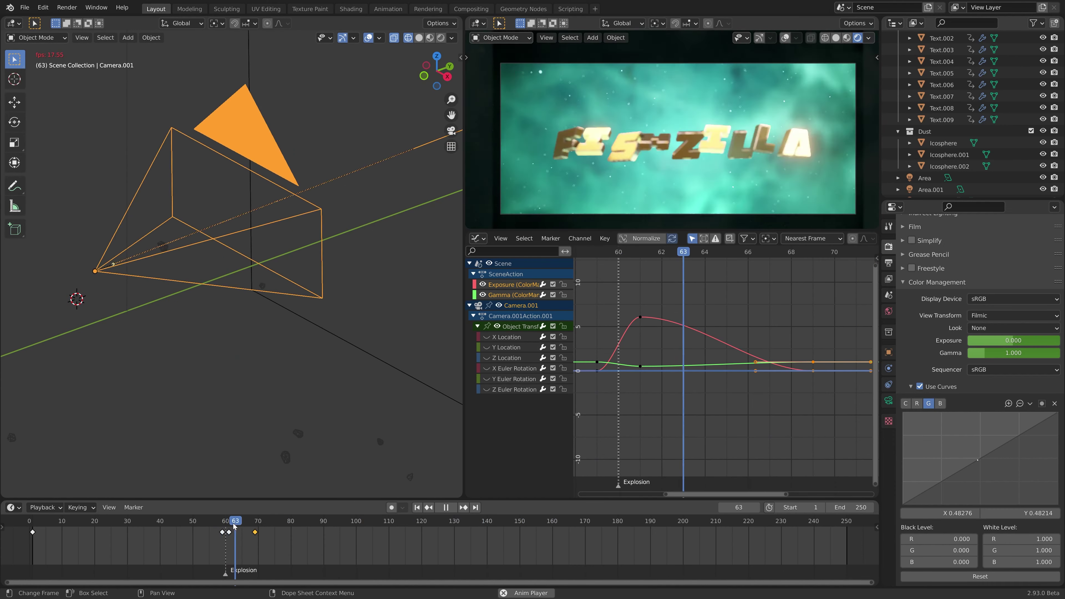
key(space)
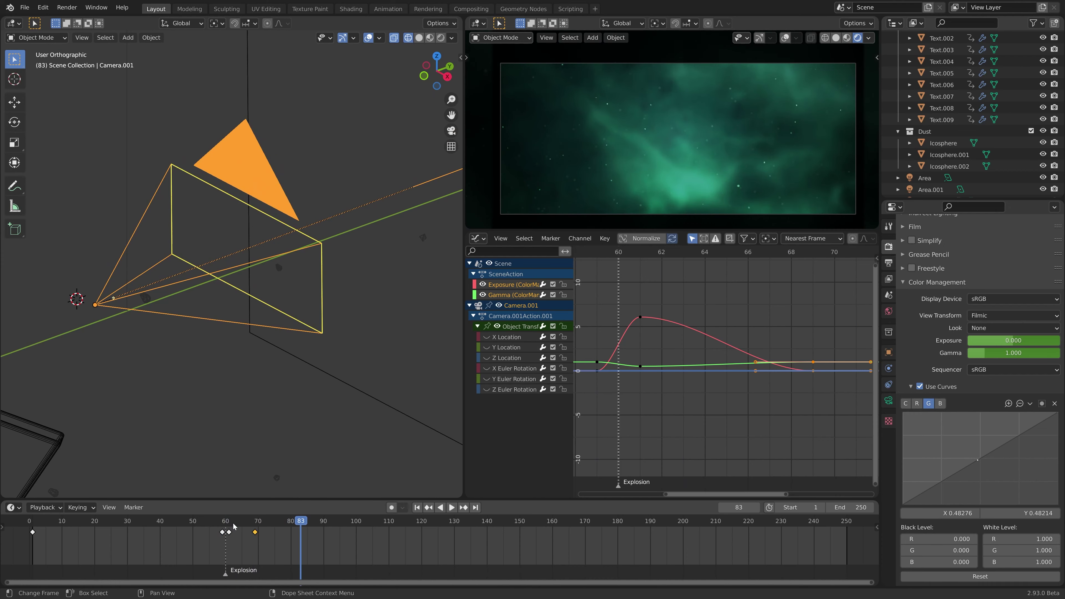
Step: Restart playback ahead of the explosion, stop it, and set the current frame to 50
click(200, 528)
key(space)
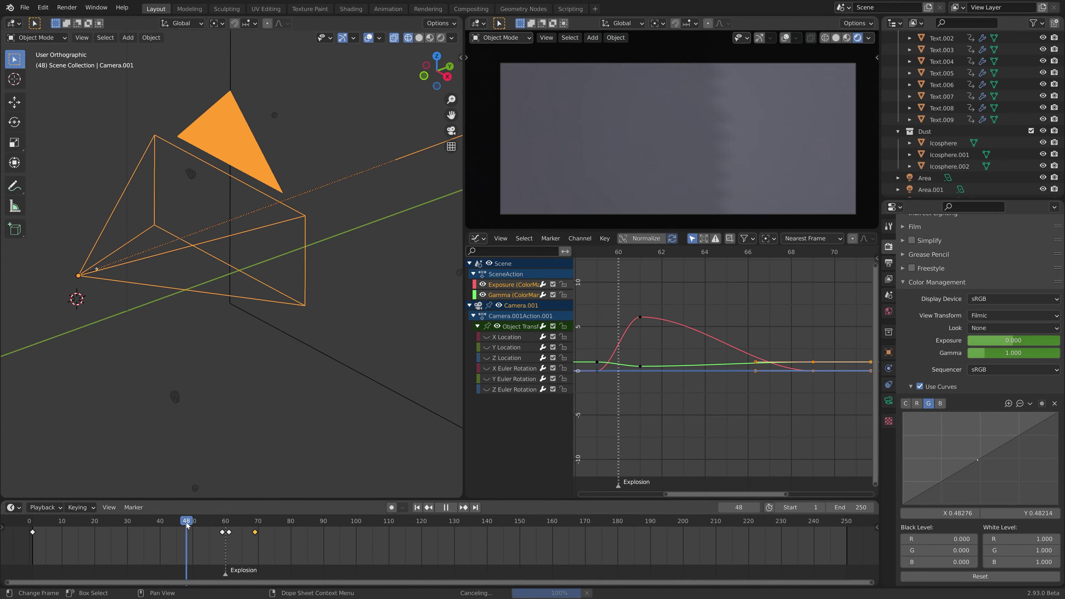
key(space)
click(192, 532)
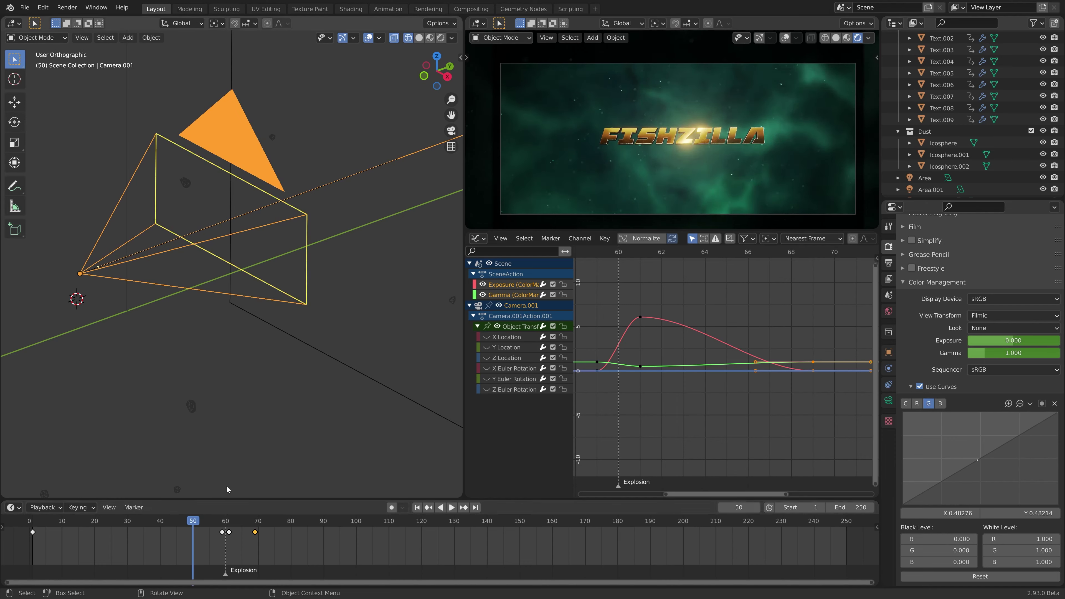
drag(200, 523, 193, 525)
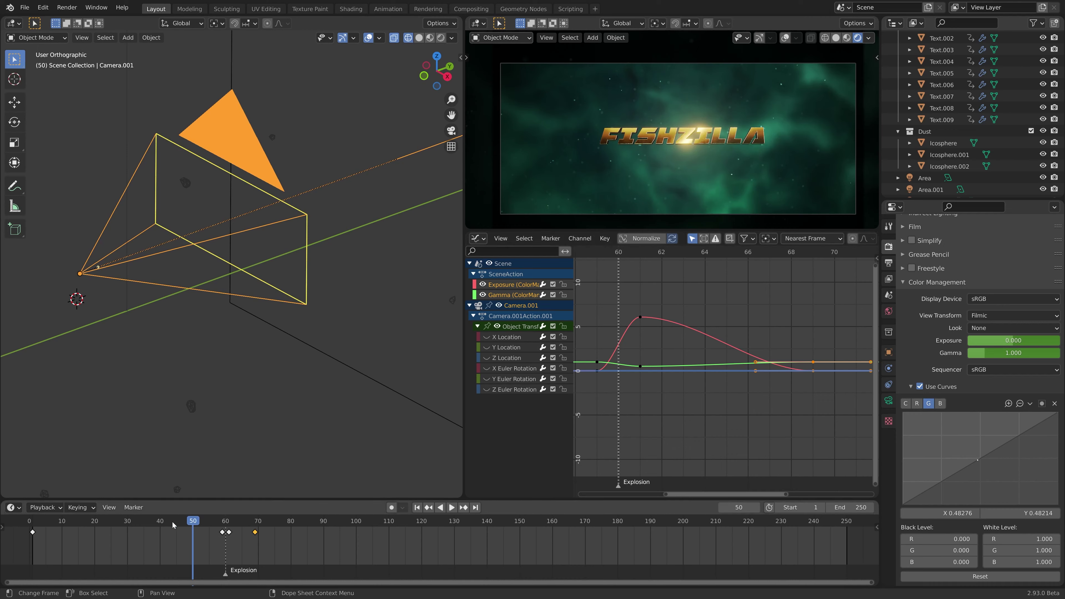
Step: Play from just before the explosion and render frame 48 as a still image
click(163, 523)
key(space)
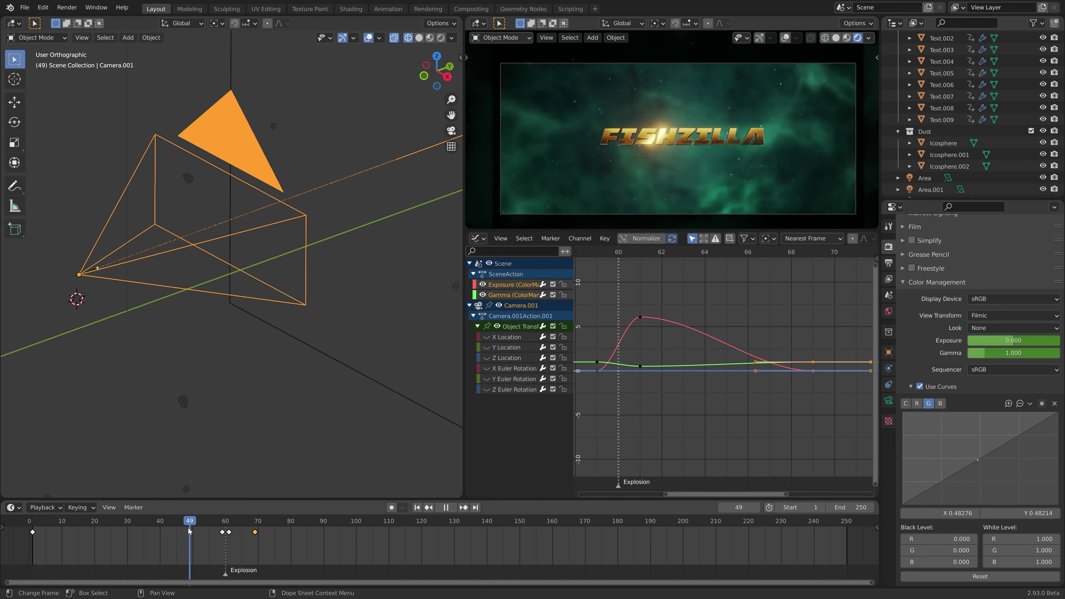
key(F12)
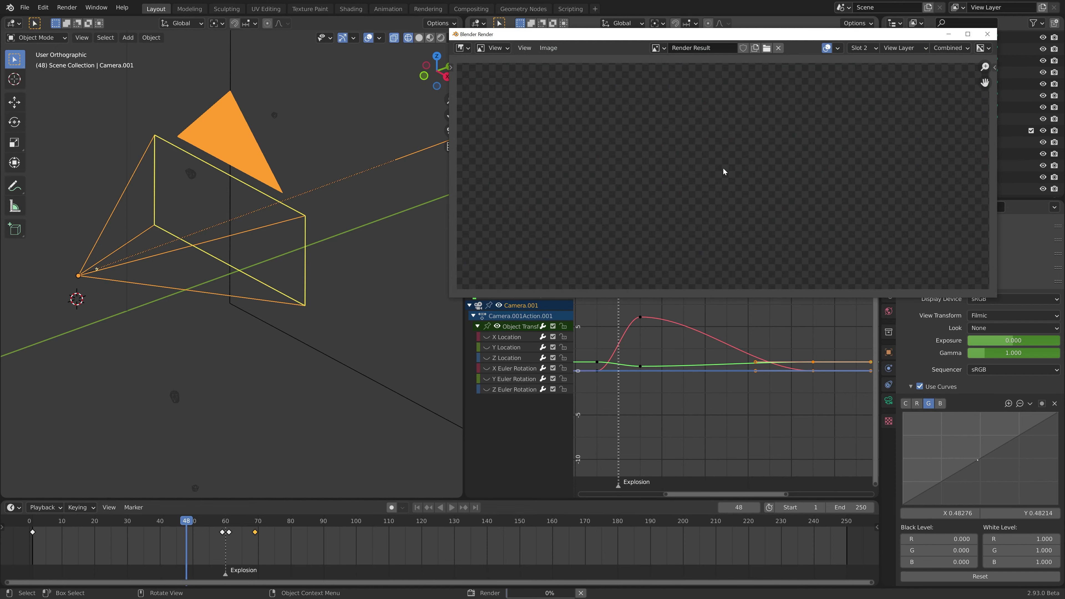
Step: Switch to the Compositing workspace, put away the render window, and enable node use in the compositor
click(471, 8)
drag(797, 35, 529, 252)
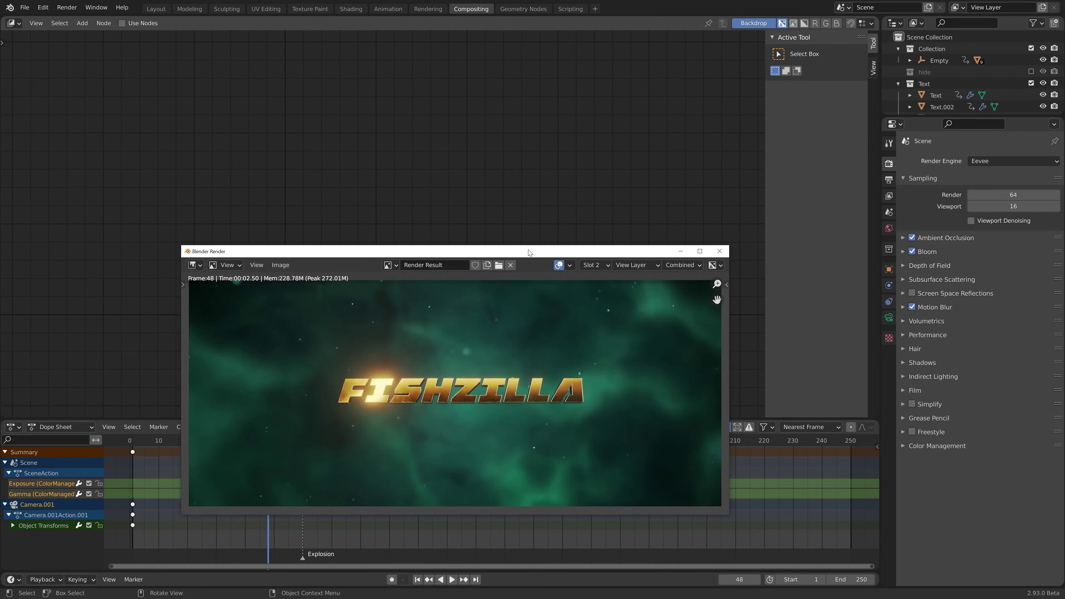
drag(620, 253, 708, 204)
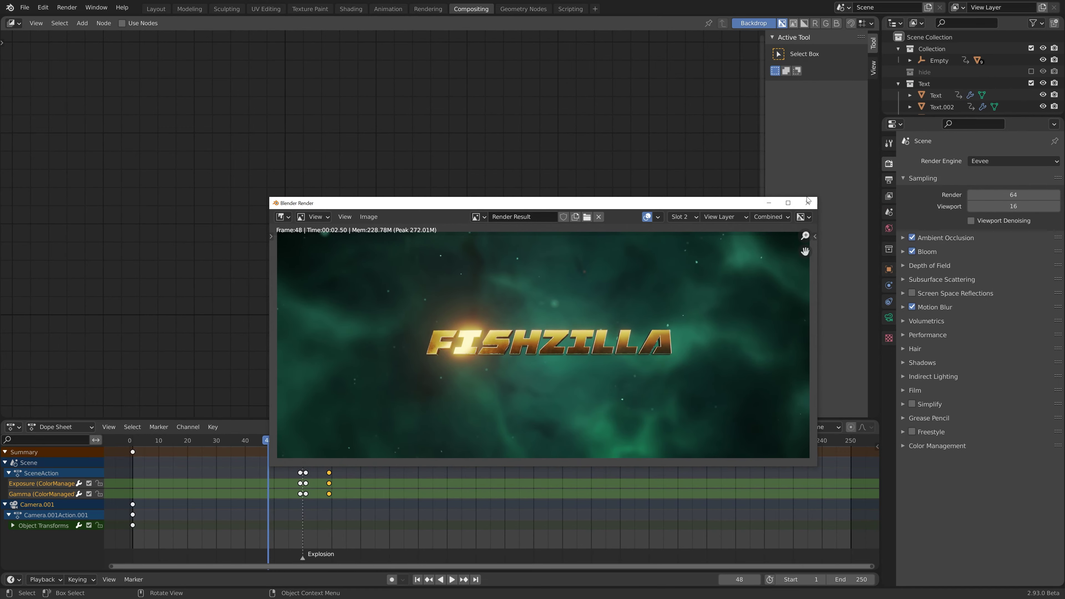
click(761, 204)
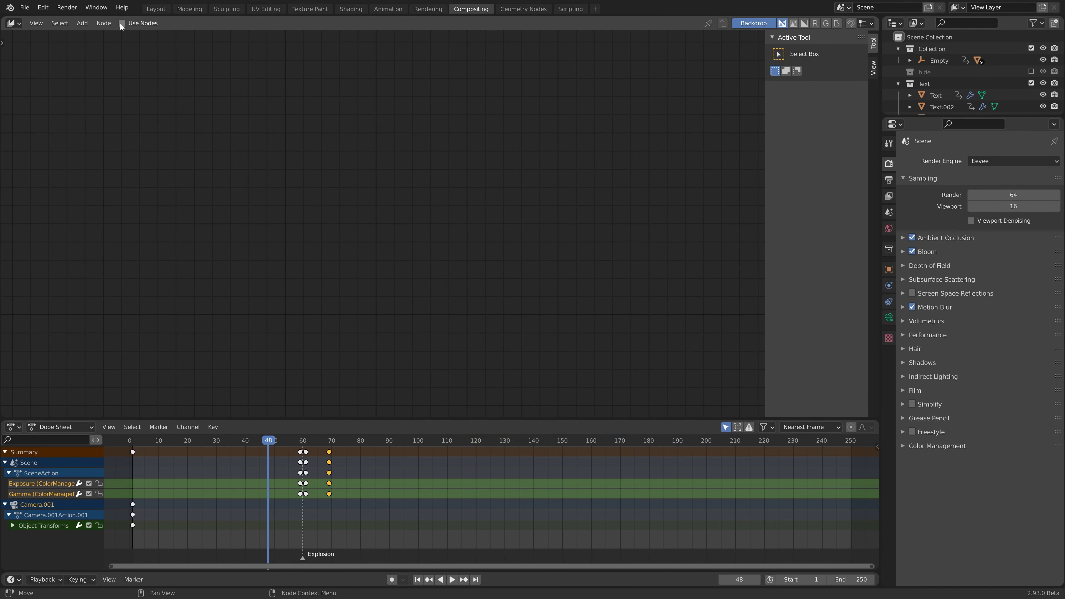
click(122, 23)
Step: Hide the node editor's sidebar and spread the Render Layers and Composite nodes far apart
middle_drag(593, 161, 447, 248)
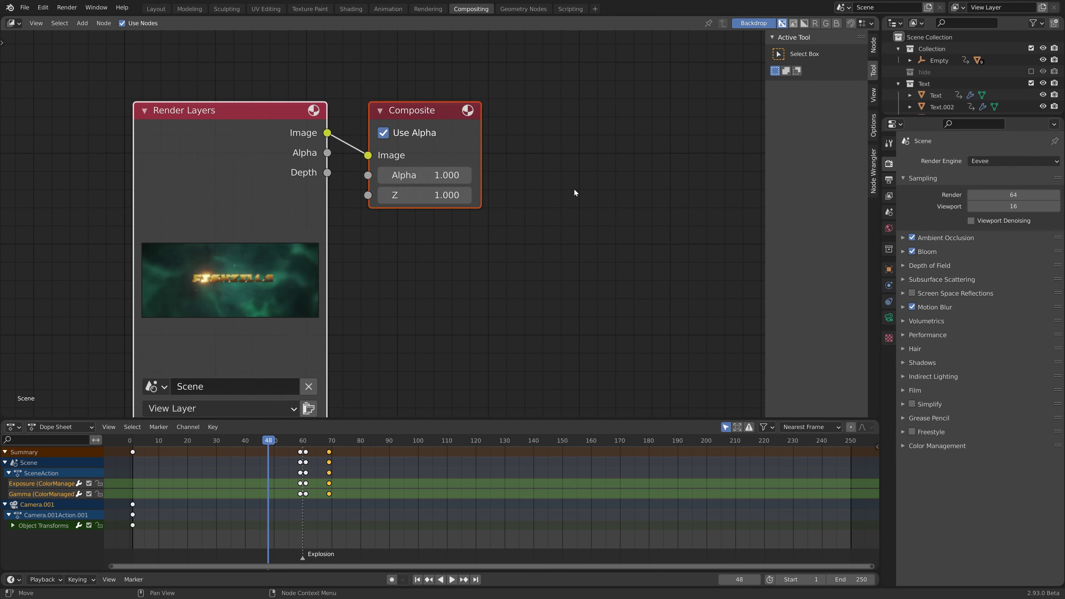
key(g)
click(577, 138)
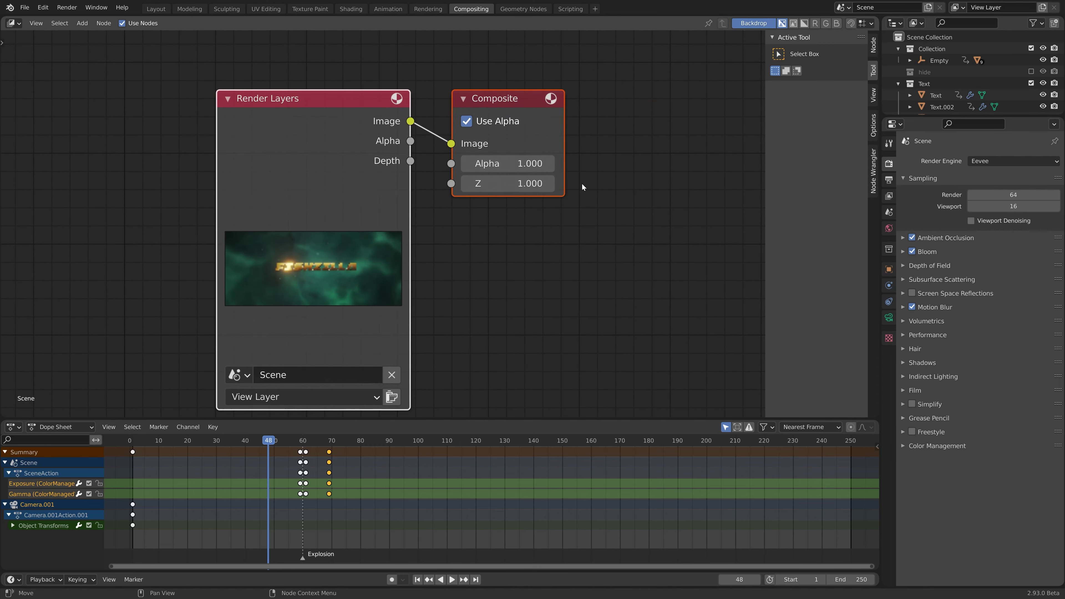
key(n)
click(607, 257)
scroll(595, 256, down, 4)
drag(370, 179, 193, 172)
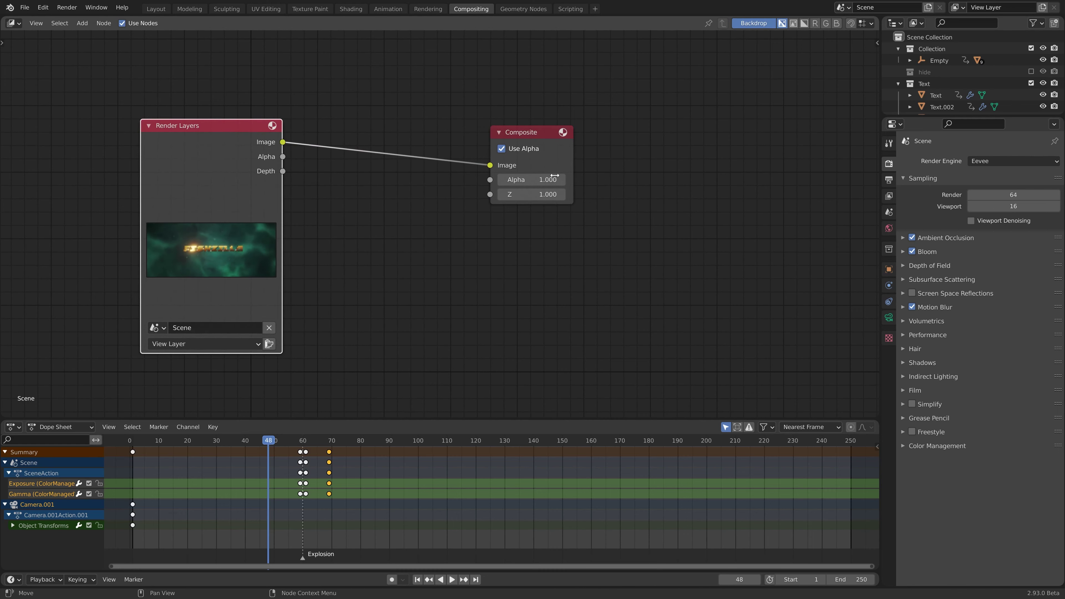
key(g)
click(744, 179)
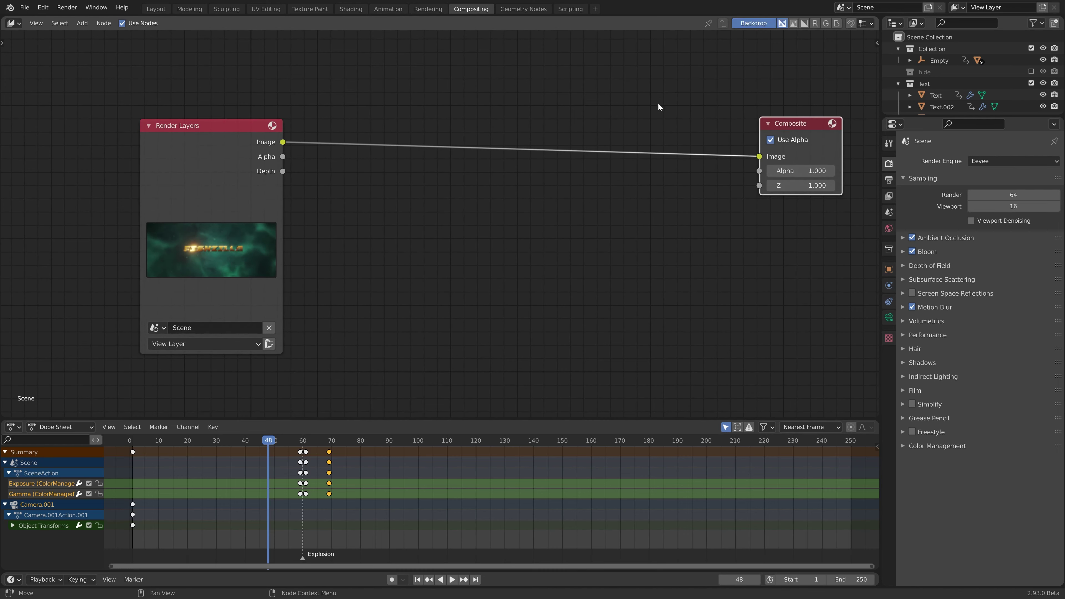
Step: Insert a reroute point on the link into the Composite node and connect it to a Viewer node as backdrop preview
shift+right_drag(649, 278, 649, 277)
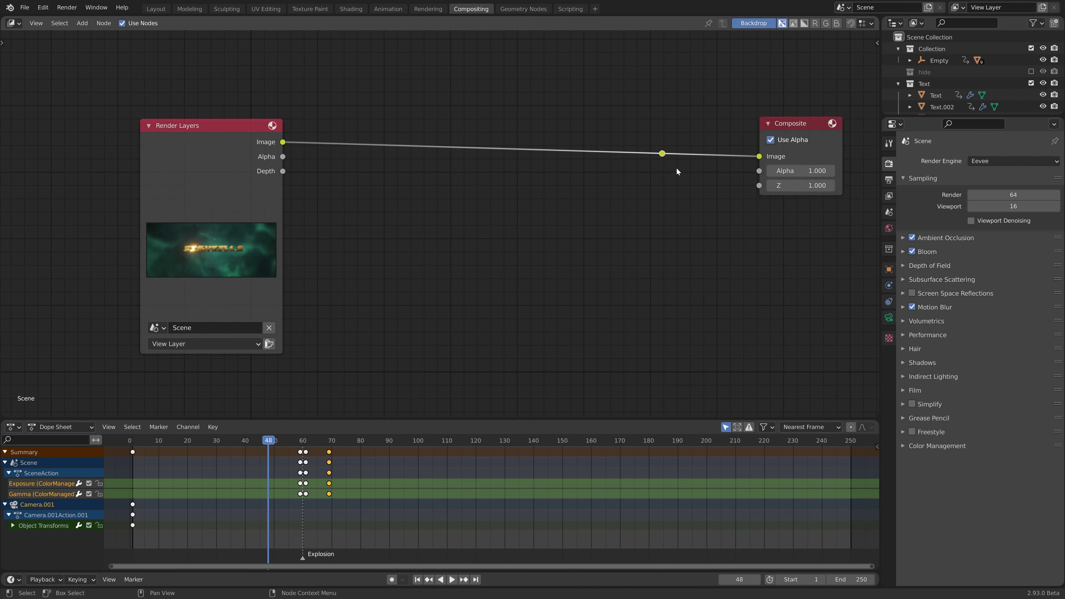
drag(663, 154, 671, 162)
drag(698, 230, 698, 227)
ctrl+shift+click(662, 154)
middle_drag(814, 189, 718, 238)
scroll(462, 199, down, 3)
middle_drag(462, 199, 435, 176)
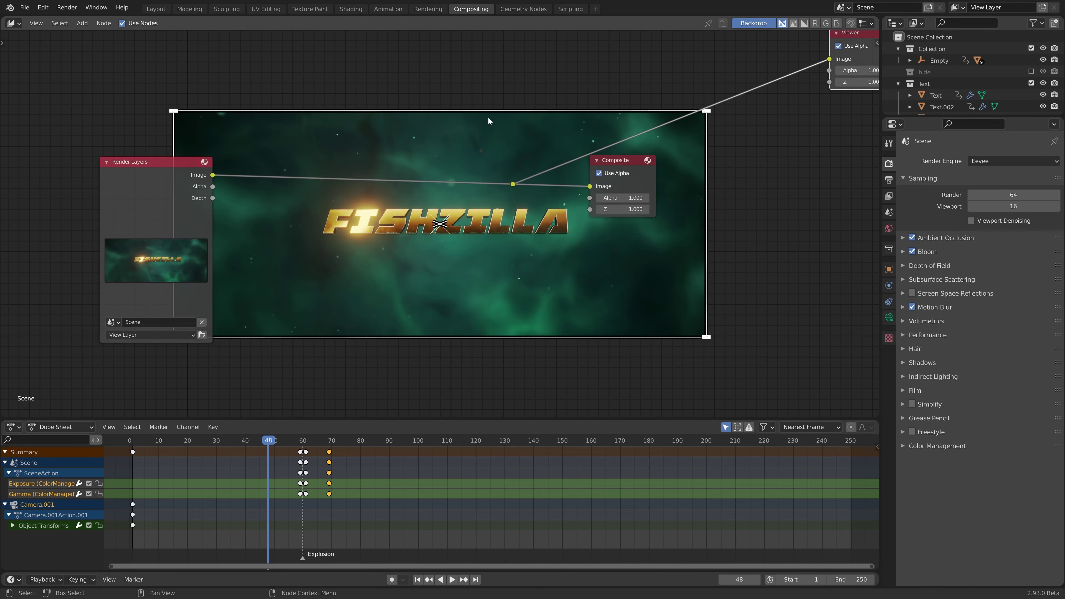
Step: Move the reroute point and Composite node beside the Viewer, and shift the Render Layers node away from the backdrop's title
drag(488, 114, 719, 286)
key(g)
click(781, 164)
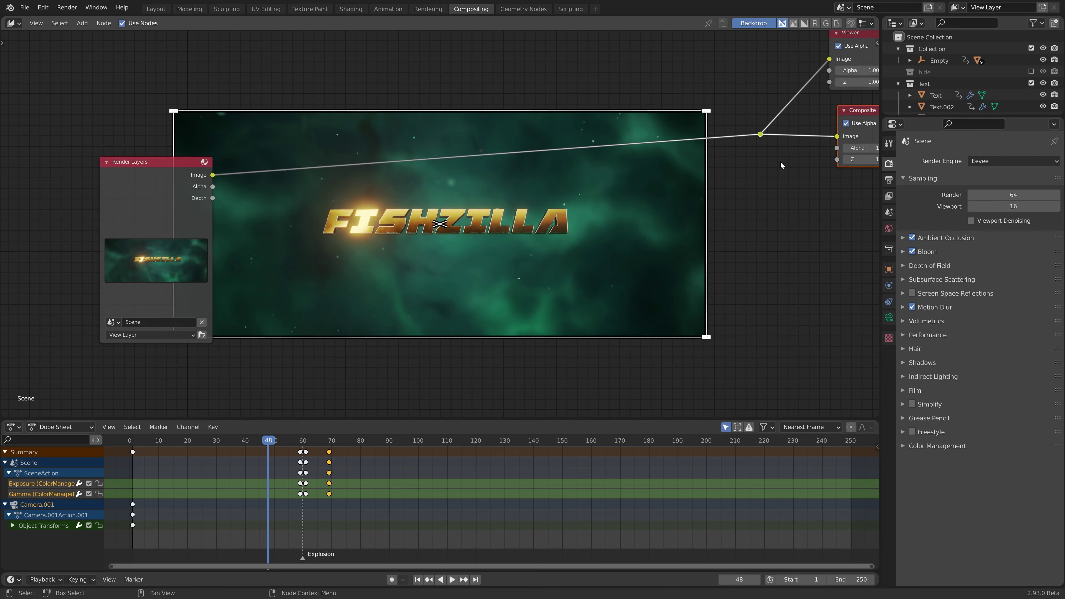
drag(171, 192, 107, 123)
middle_drag(356, 225, 467, 234)
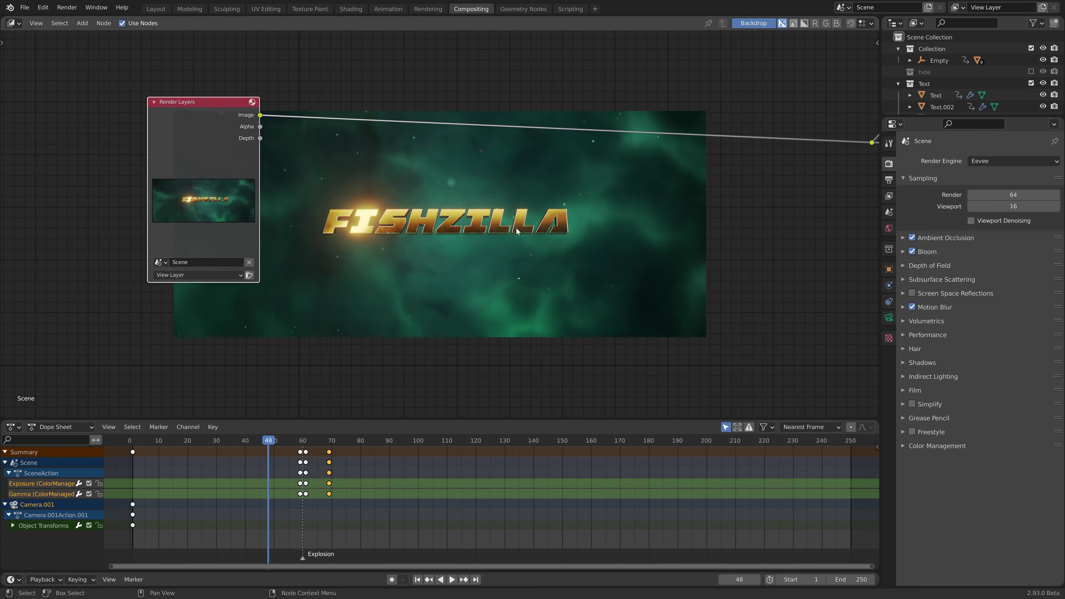
Step: Insert a Lens Distortion node after the Render Layers node and set its Dispersion to 0.05
middle_drag(558, 215, 451, 217)
key(shift+a)
click(478, 208)
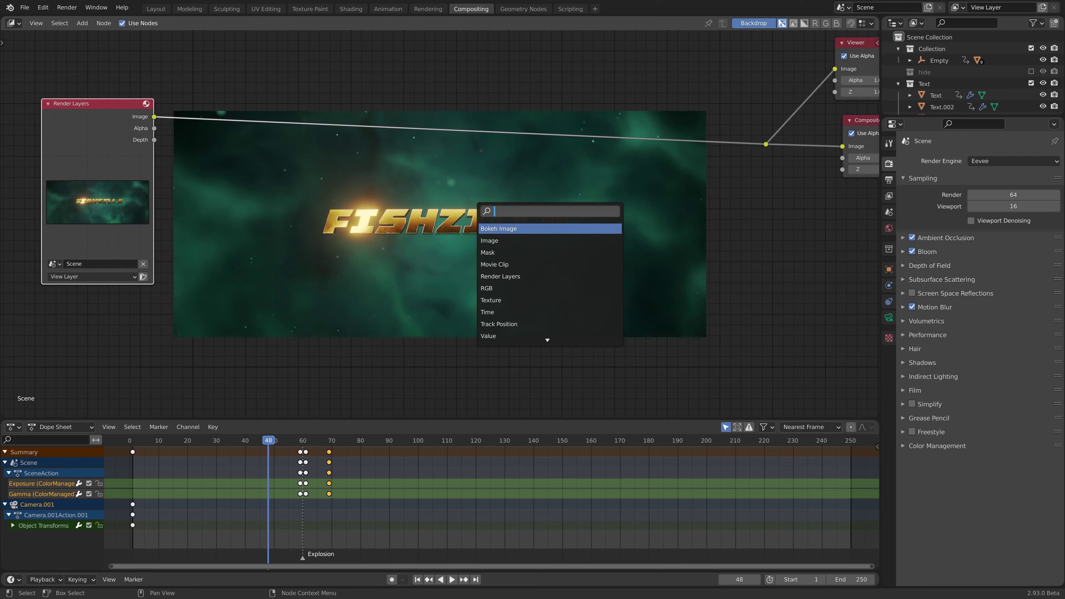
text(lens)
key(Return)
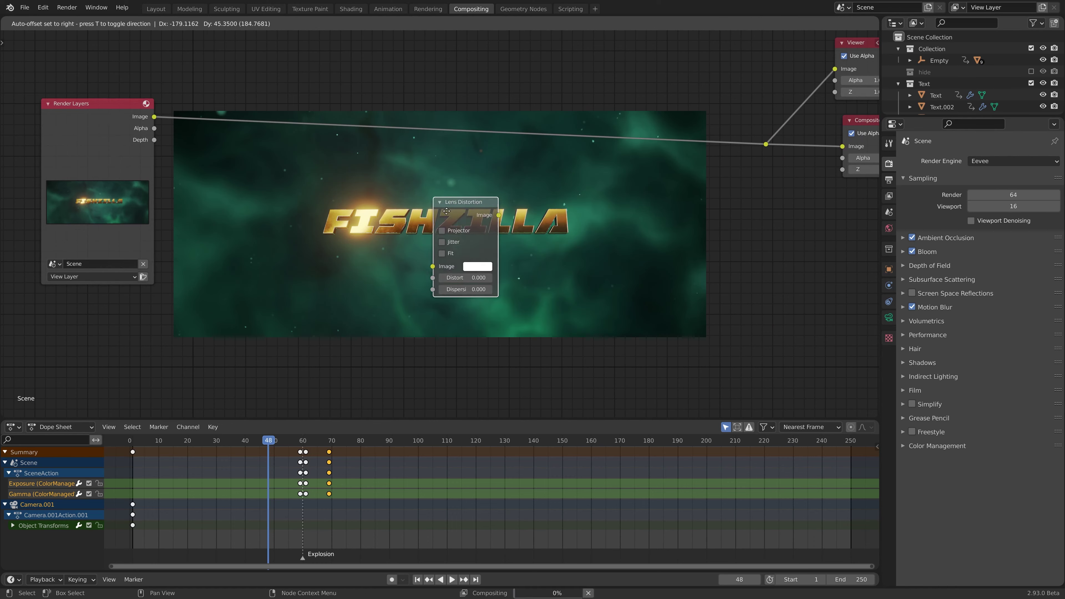
click(221, 101)
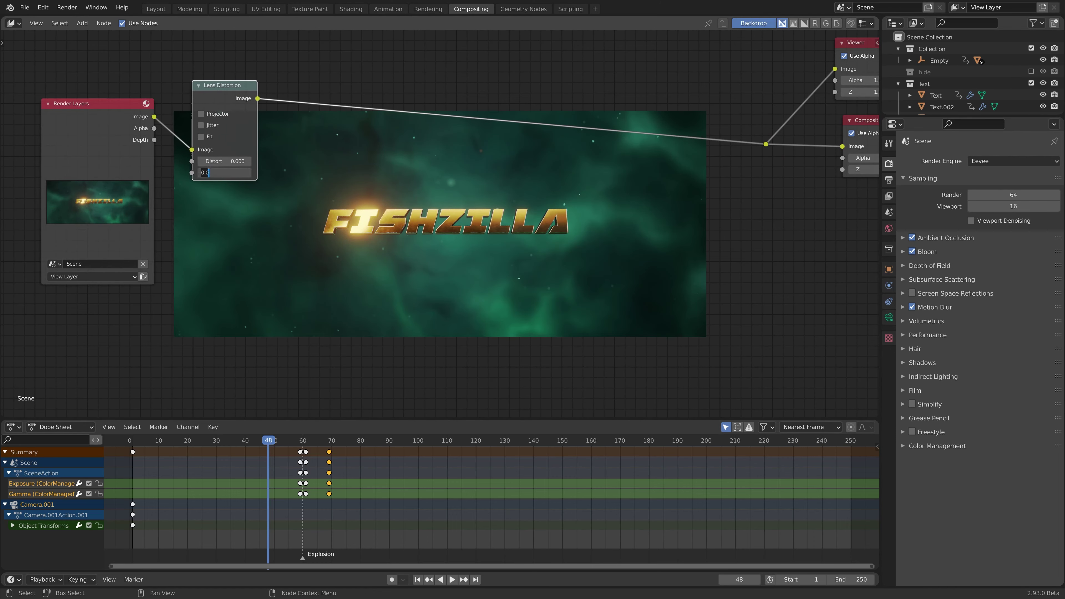
text(.05)
key(Return)
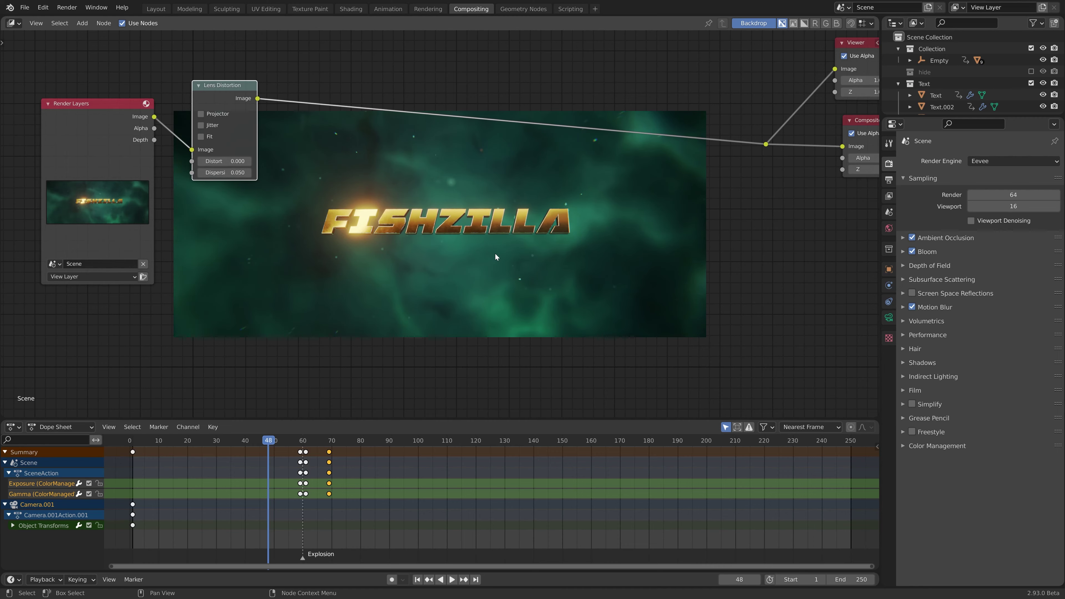
Step: Move the Lens Distortion node along the chain to just before the reroute point
middle_drag(562, 245, 551, 243)
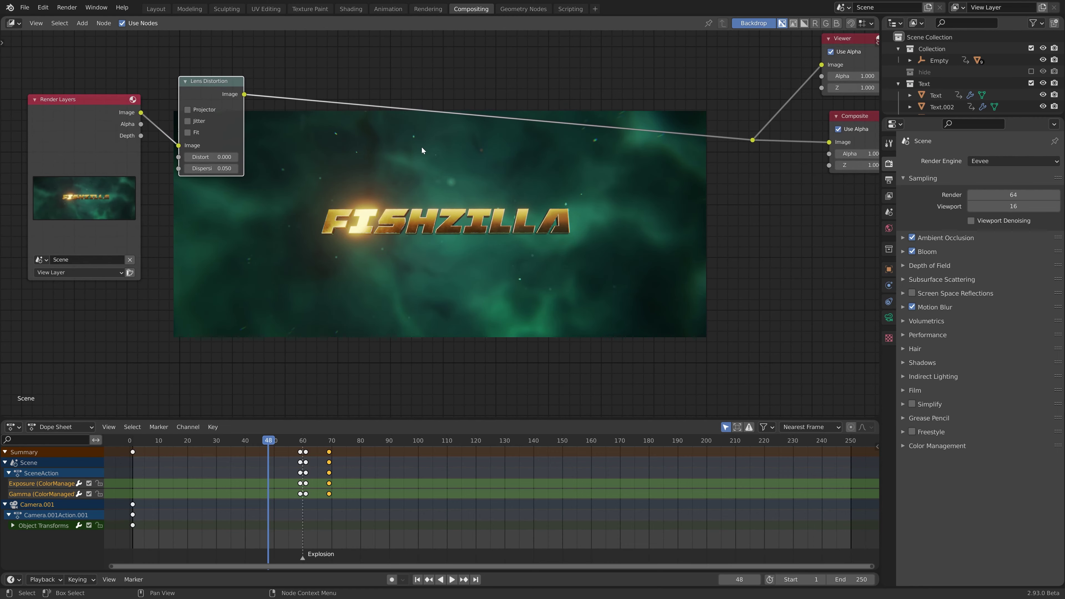
middle_drag(237, 85, 324, 89)
drag(324, 89, 727, 95)
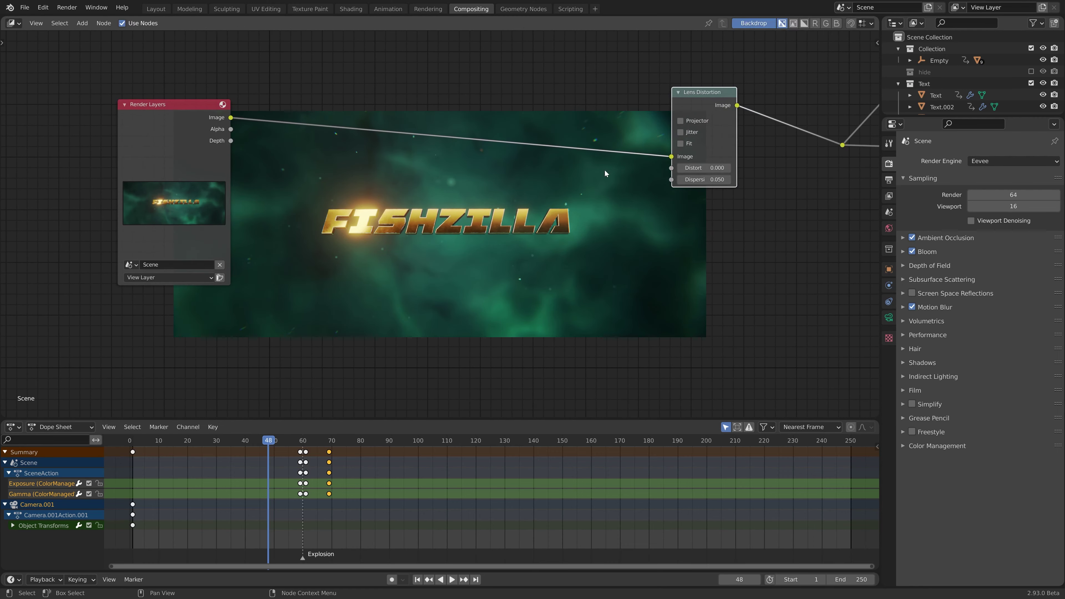
Step: Add a Map Range node, feed the Render Layers image into its Value input, and preview its output in the Viewer
middle_drag(507, 272, 420, 216)
shift+scroll(387, 207, up, 5)
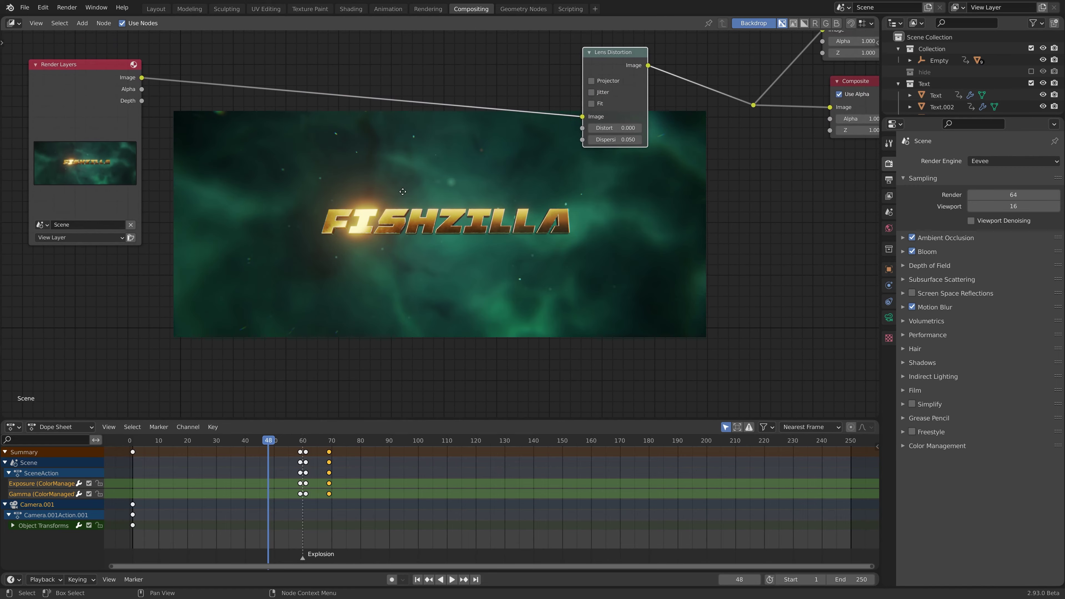
mouse_move(350, 240)
middle_down()
mouse_move(359, 214)
mouse_move(349, 227)
middle_up()
key(shift+a)
click(401, 239)
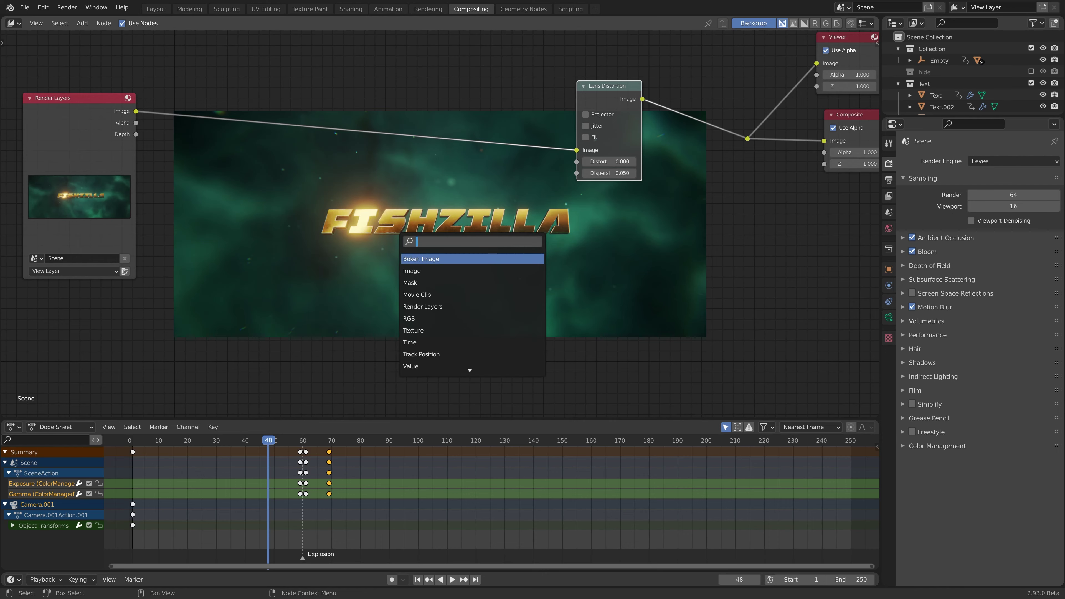
text(map)
click(438, 269)
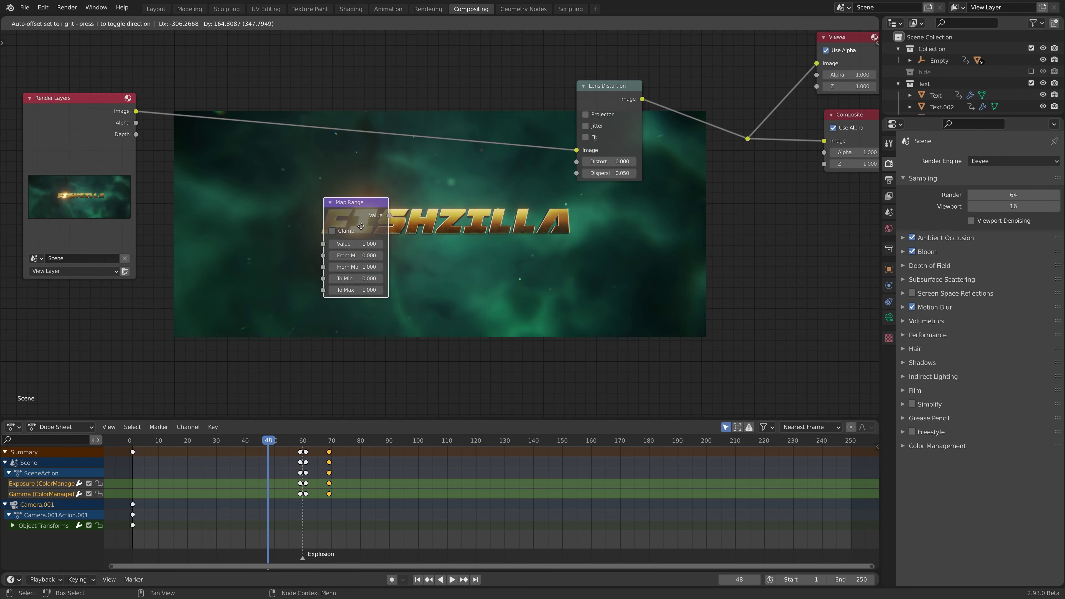
click(361, 226)
drag(136, 111, 358, 294)
ctrl+shift+click(360, 273)
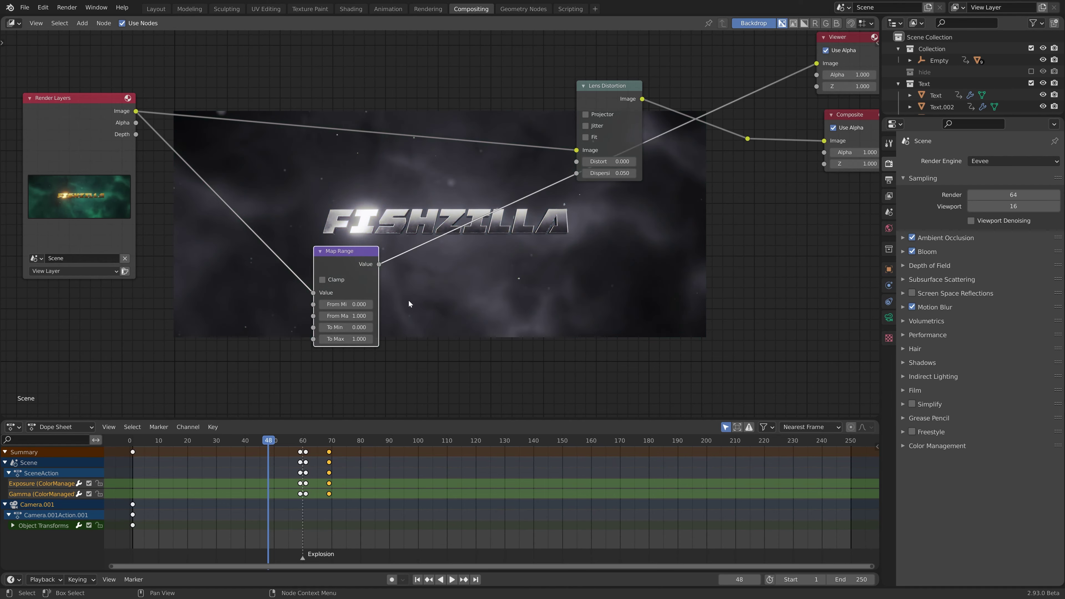
Step: Set the Map Range node's From Min to 6 and From Max to 10, and move it closer to Render Layers
click(347, 315)
text(8.8)
key(Return)
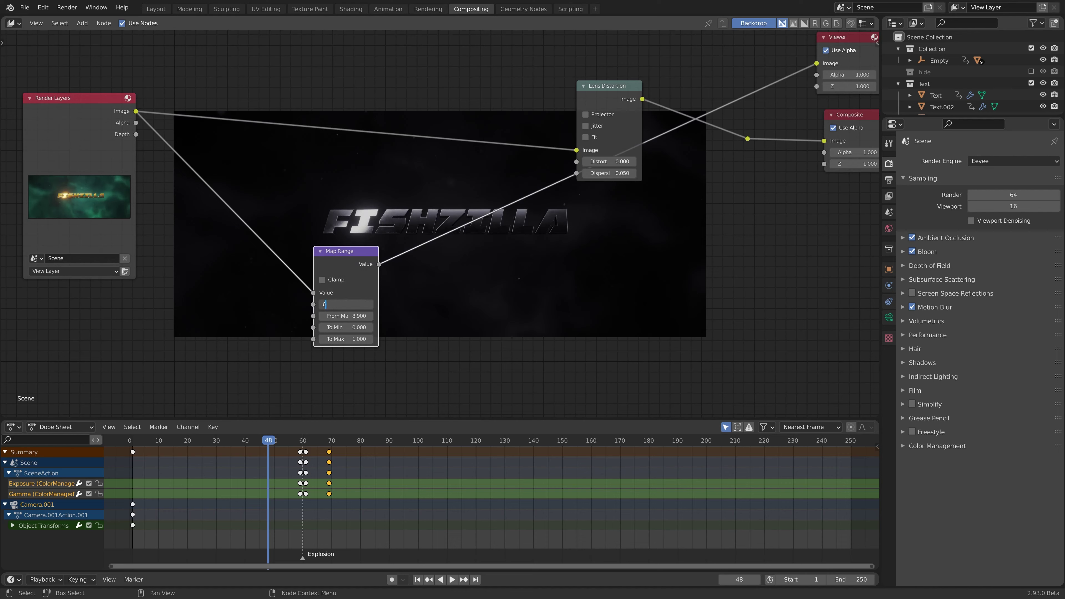
key(Return)
click(360, 315)
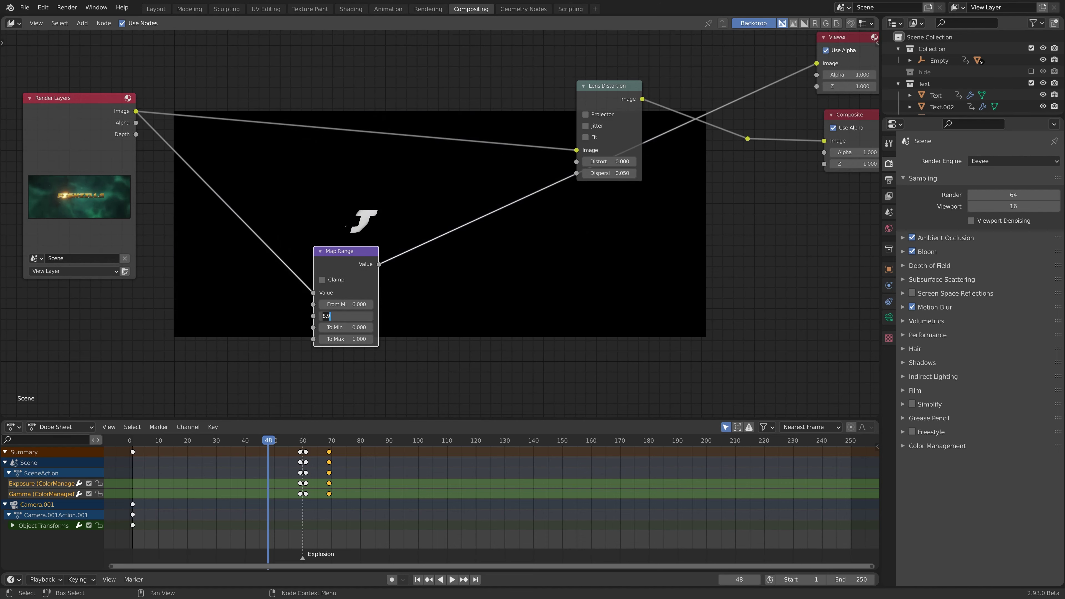
text(10)
key(Return)
drag(351, 262, 286, 282)
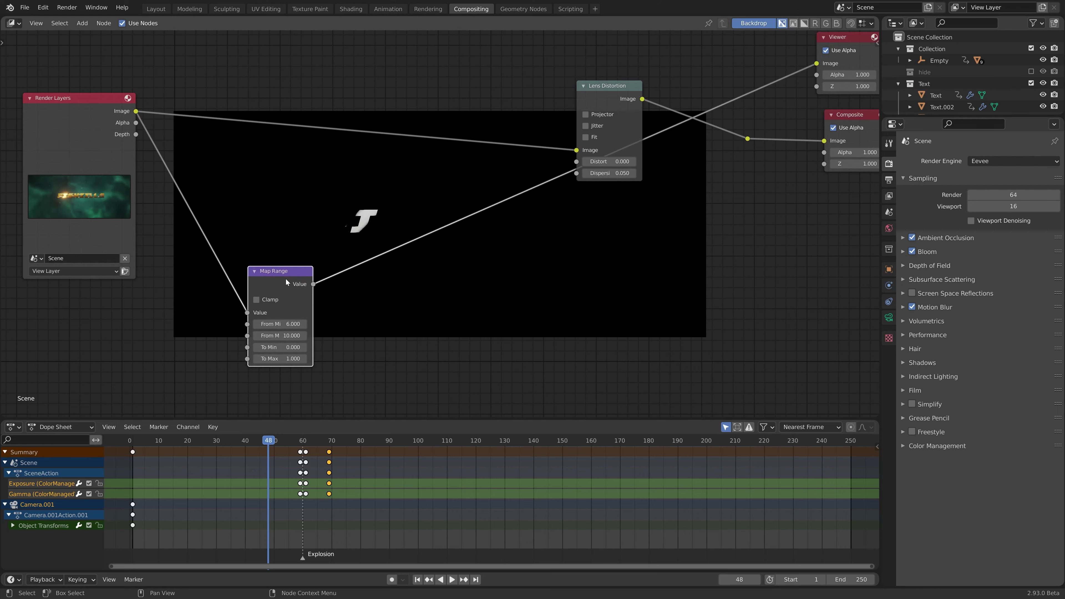
Step: Insert a Gaussian Blur node between the Map Range and Viewer nodes and set its X size to 177
key(shift+a)
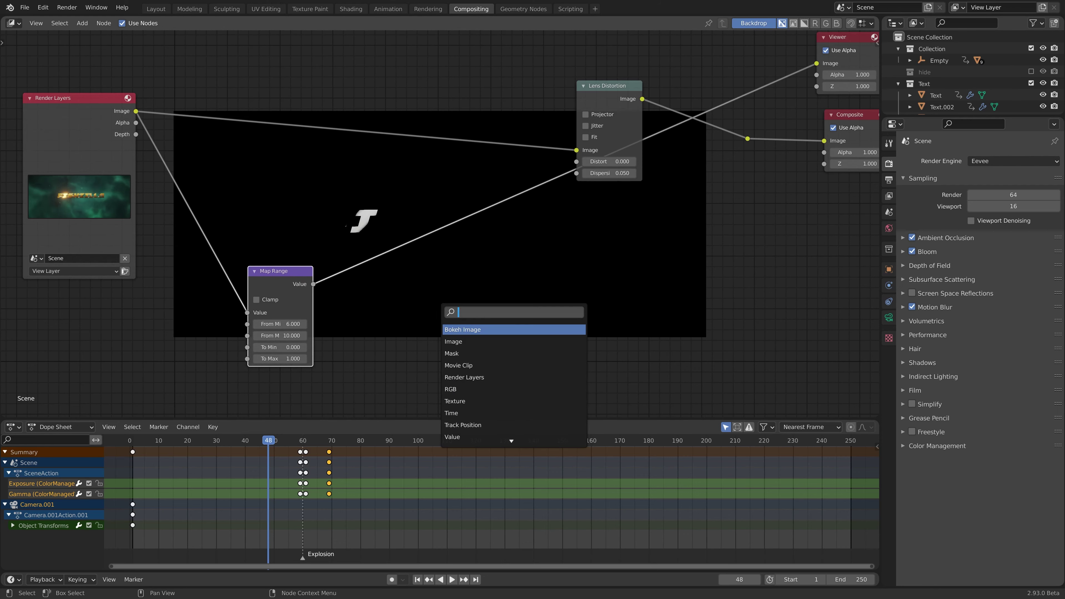
text(blu)
key(Down)
key(Down)
key(Down)
key(Down)
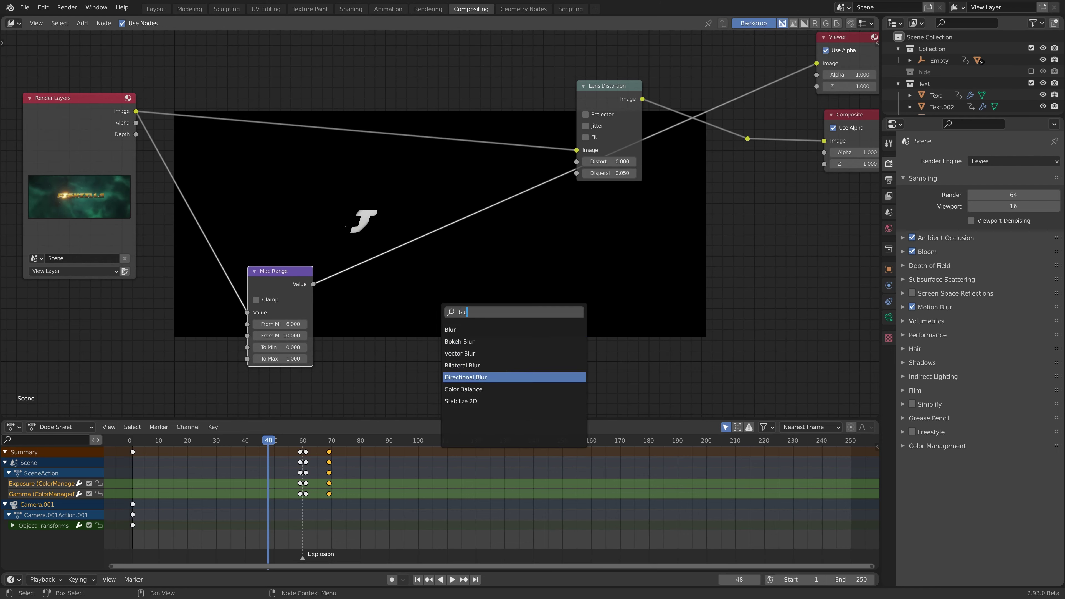
key(Down)
key(Down)
key(Up)
key(Up)
key(Up)
key(Up)
key(Down)
key(Up)
key(Up)
key(Up)
key(Up)
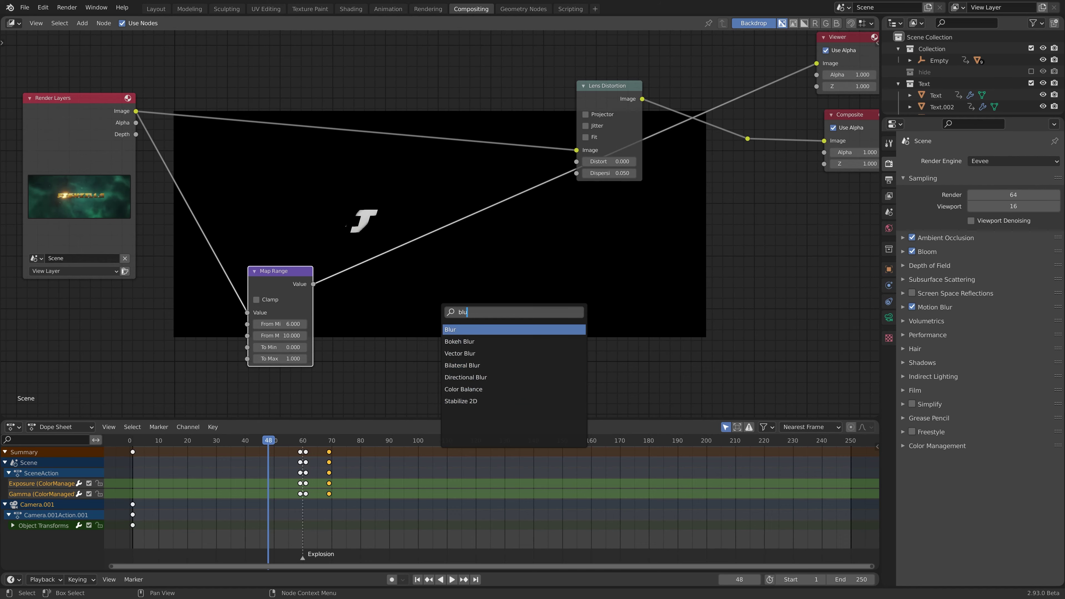
key(Return)
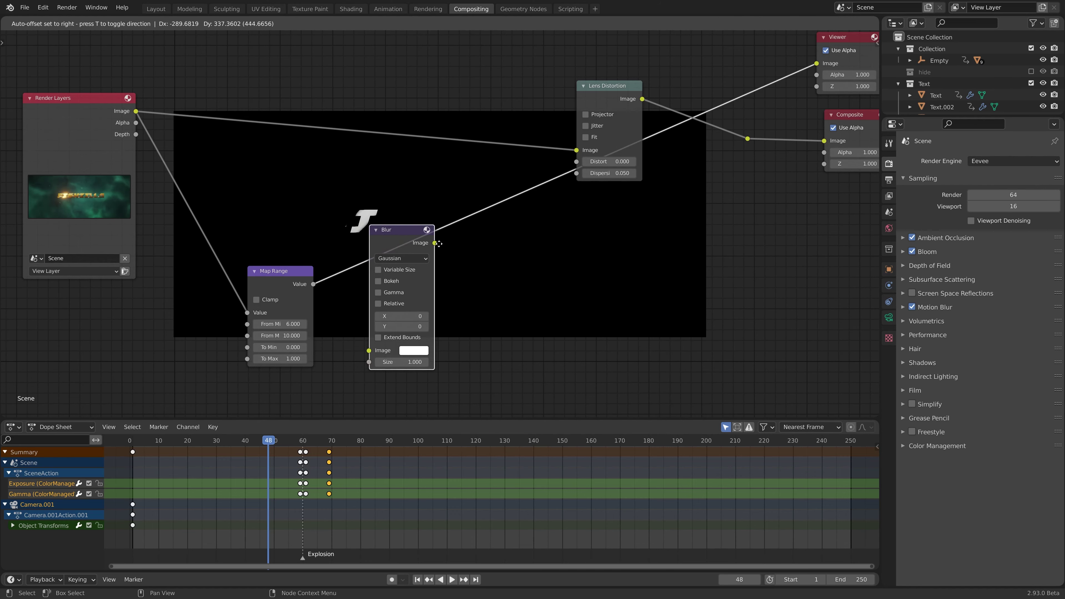
click(441, 247)
drag(409, 273, 464, 300)
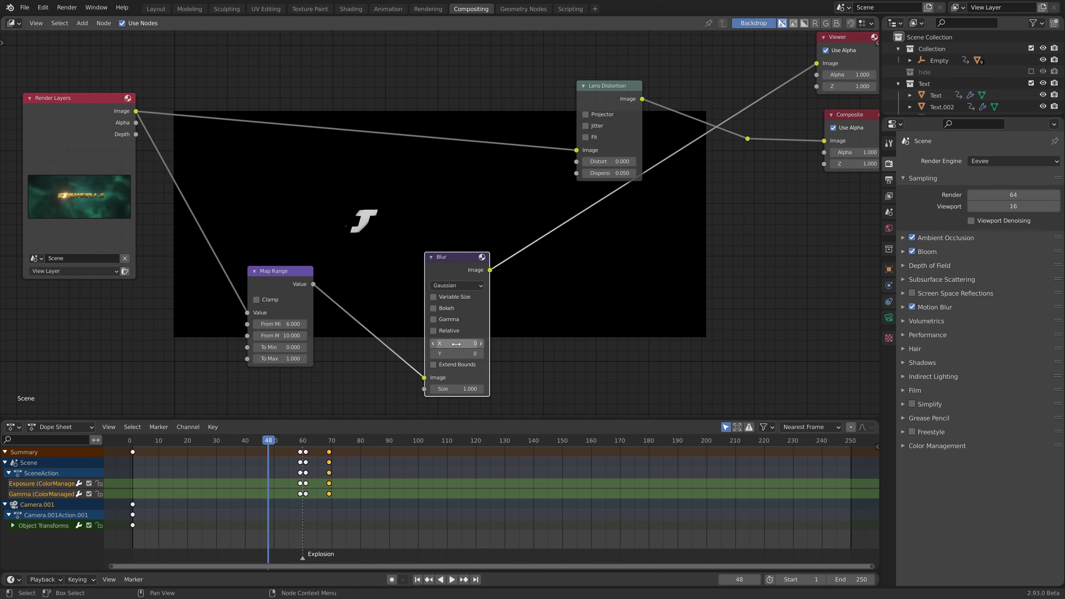
drag(454, 344, 490, 343)
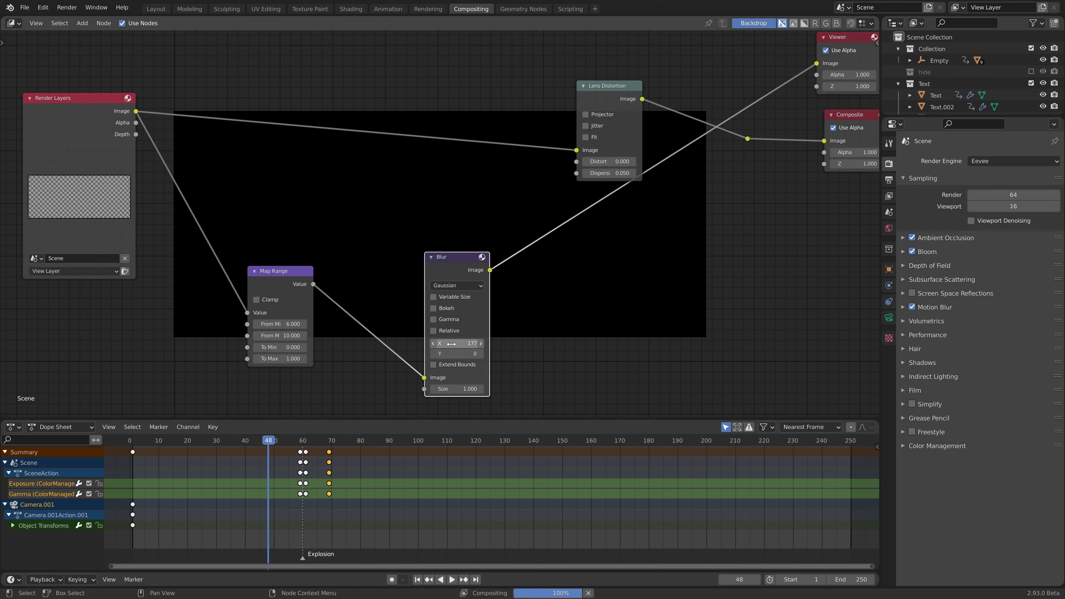
Step: Duplicate the Map Range node, insert the copy after the Blur node, and set its From Min to -1.5 and From Max to 4.11
click(275, 282)
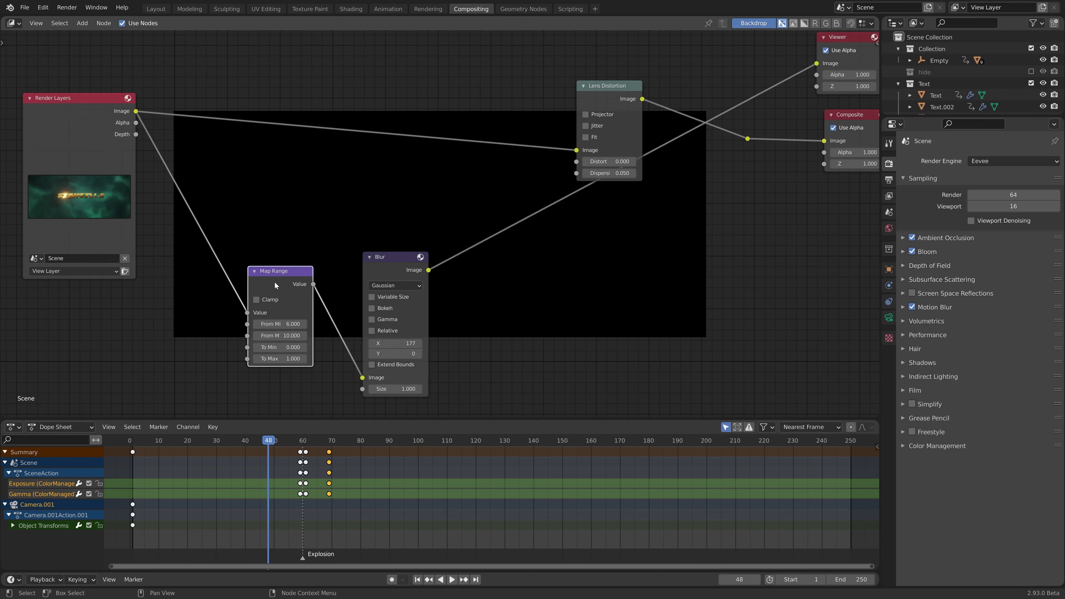
key(shift+d)
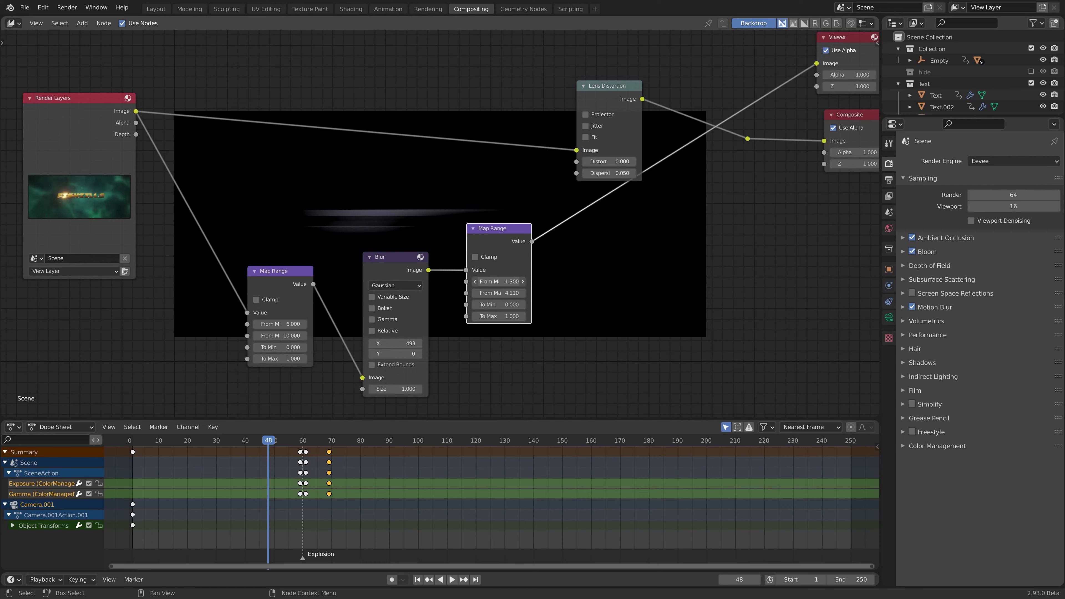
text(-1.5)
key(Return)
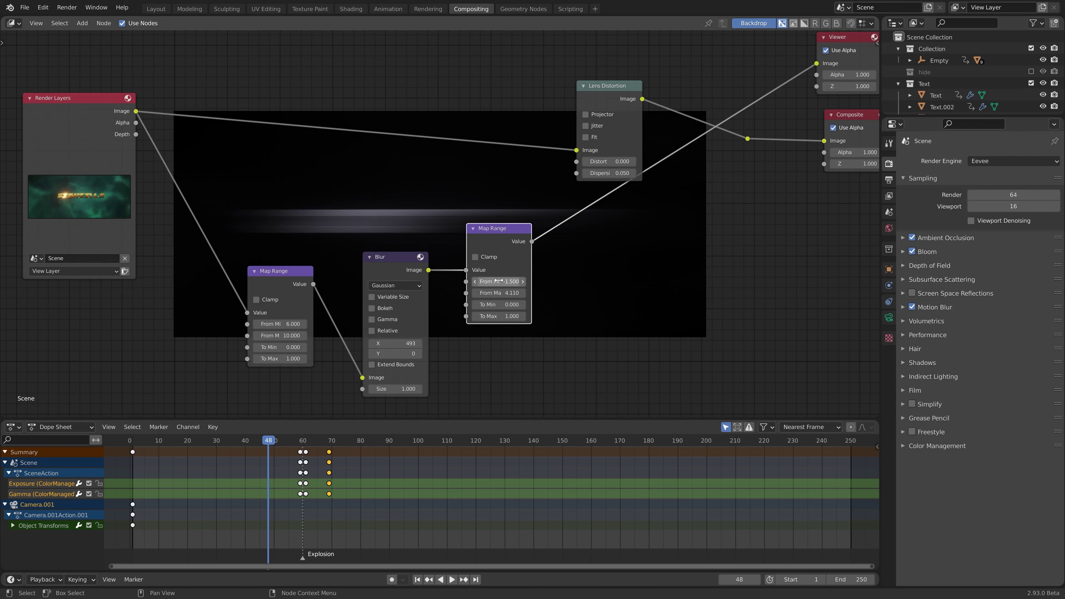
Step: Set the Blur node's Y size to 22 to soften the light streak vertically
drag(505, 229, 543, 255)
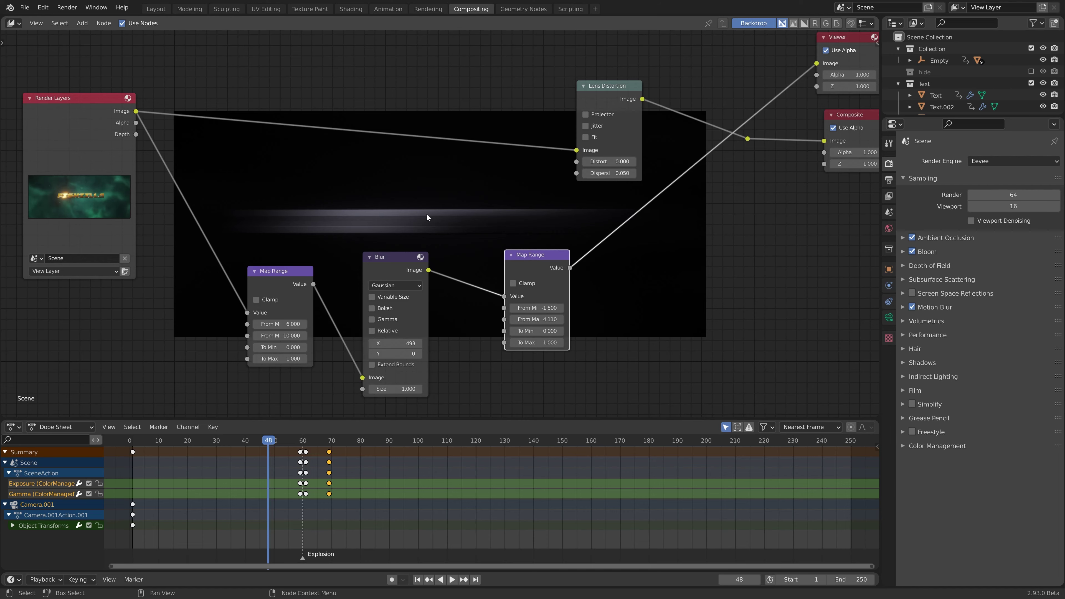
click(396, 353)
text(2)
key(Return)
drag(395, 354, 403, 355)
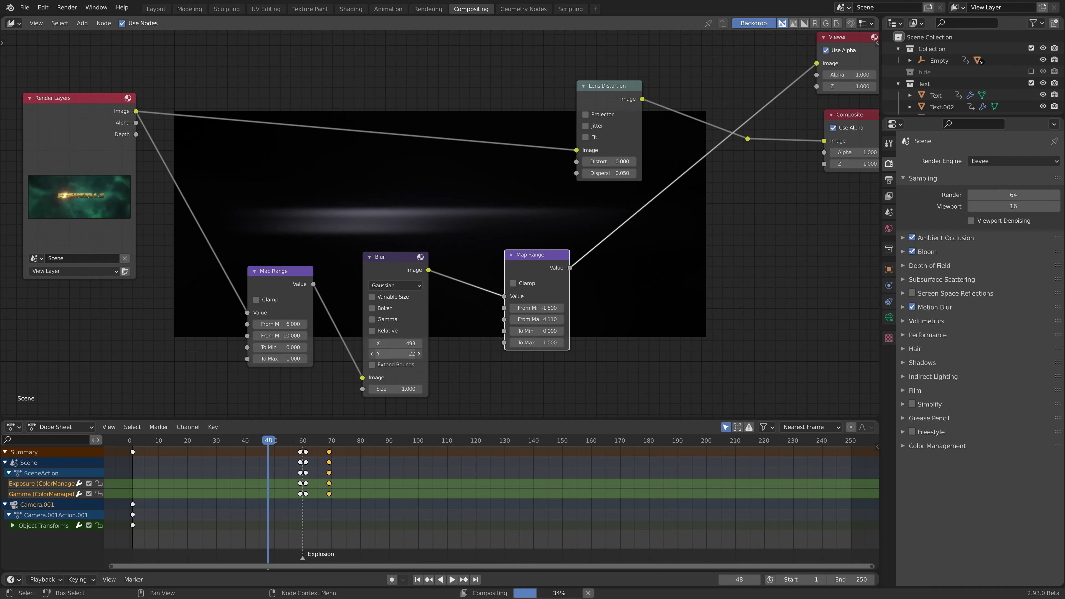
Step: Move the second Map Range node closer to the Blur node and insert a ColorRamp node between it and the Viewer
key(g)
click(610, 297)
key(shift+a)
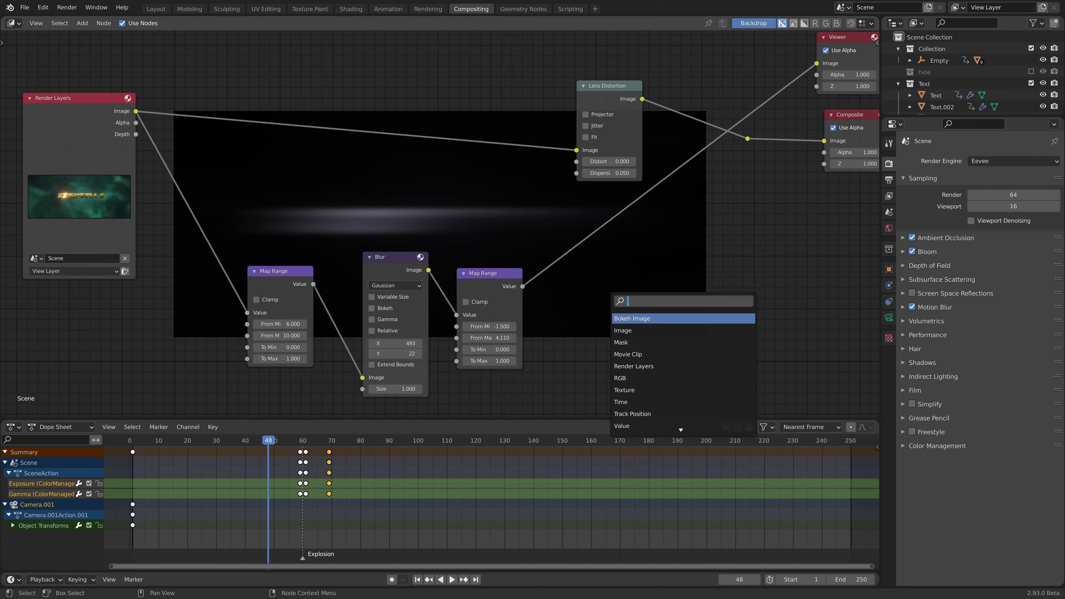
text(colo)
key(Return)
click(570, 248)
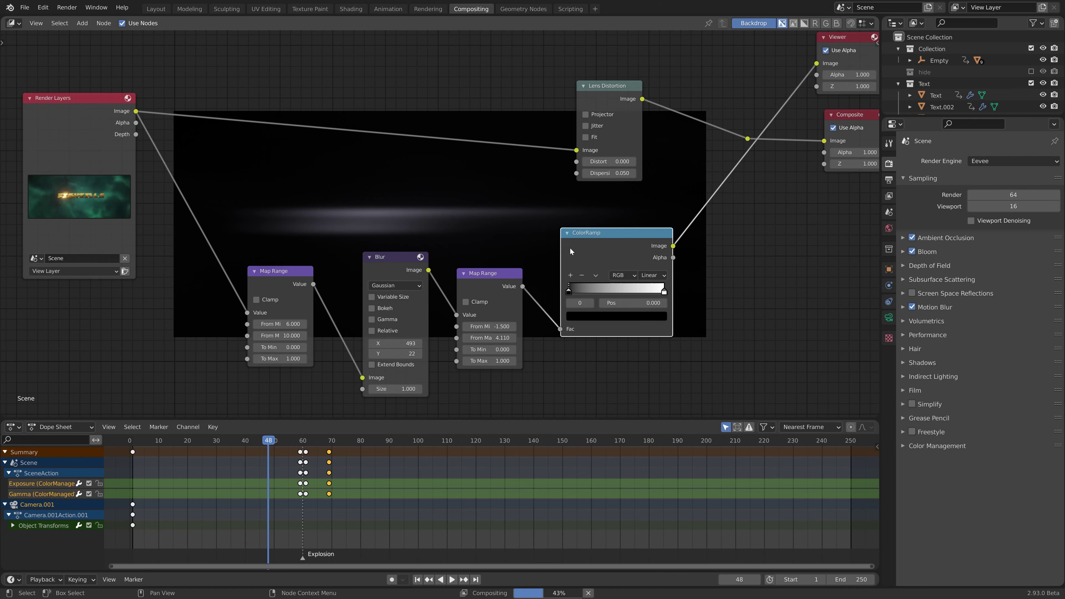
Step: Change the ColorRamp's white end stop to a saturated blue
click(663, 289)
click(616, 316)
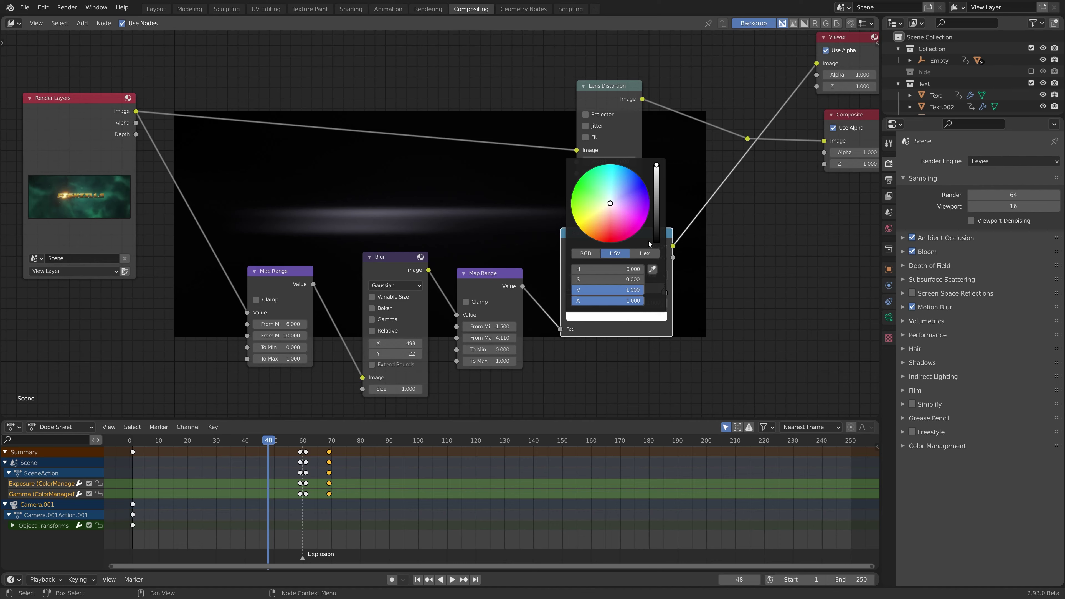
drag(612, 188, 626, 186)
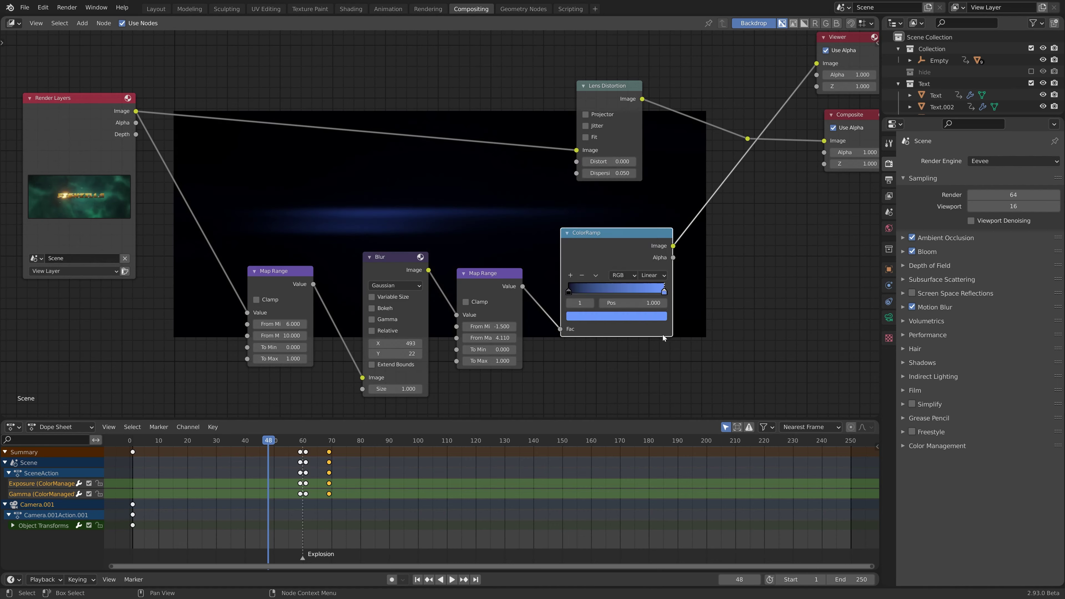
click(631, 313)
click(633, 172)
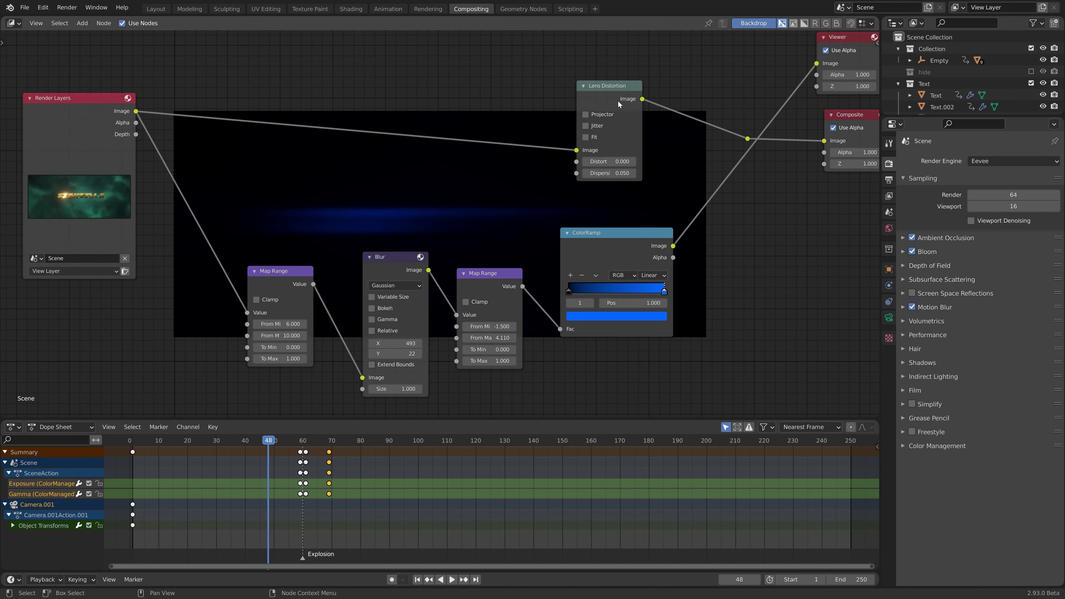
Step: Move the Lens Distortion node up and insert a Mix node on the link between Render Layers and Lens Distortion
drag(585, 127, 606, 72)
key(shift+a)
click(323, 156)
text(mi)
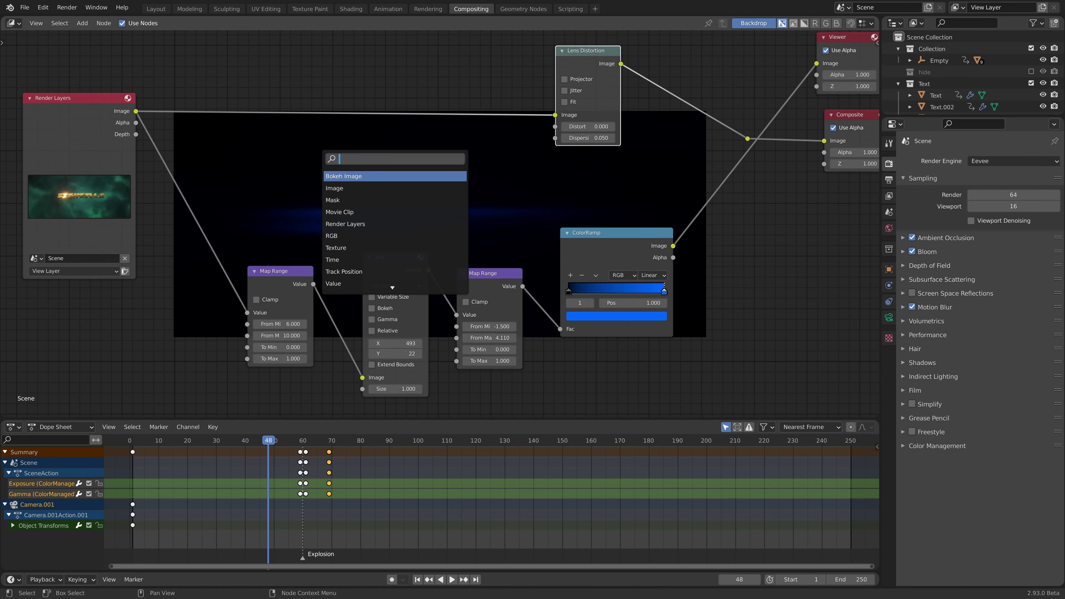
key(Return)
click(339, 125)
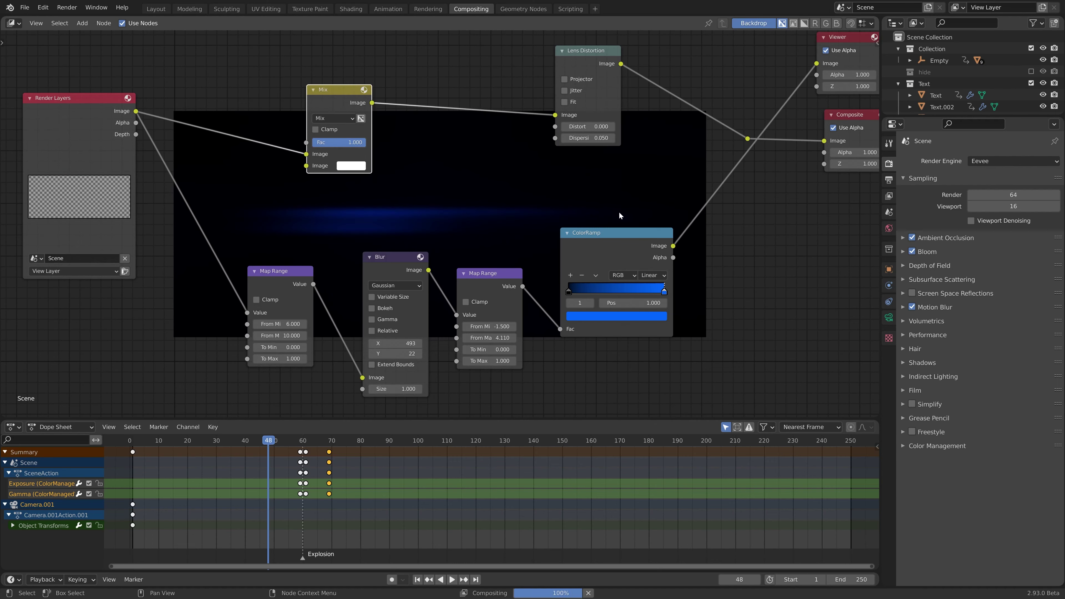
Step: Feed the ColorRamp image into the Mix node's second Image input, set blending to Add, and preview the Lens Distortion output in the Viewer
drag(673, 246, 306, 166)
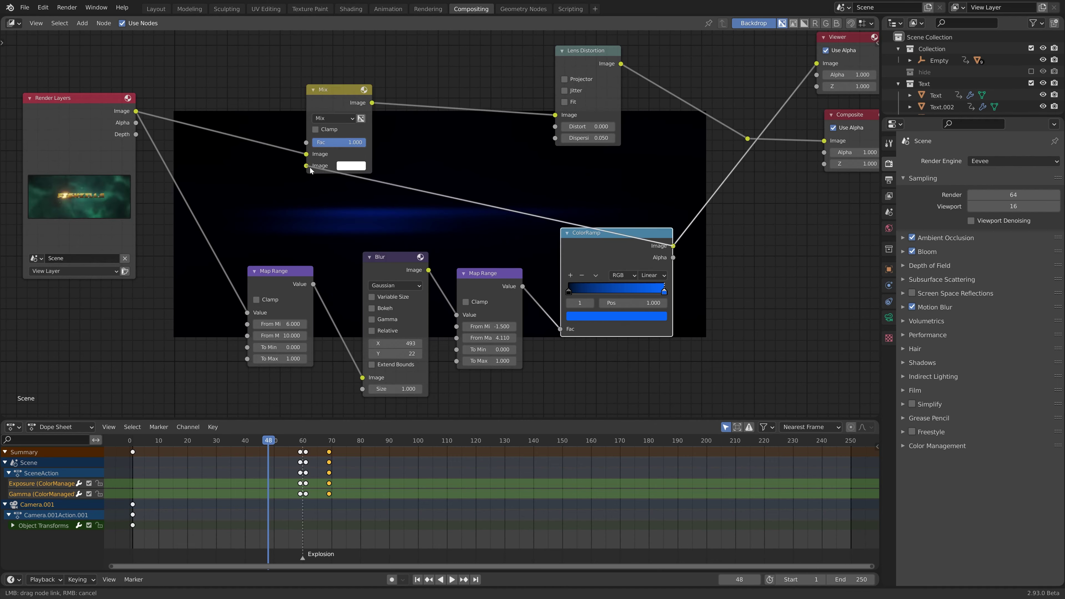
click(334, 118)
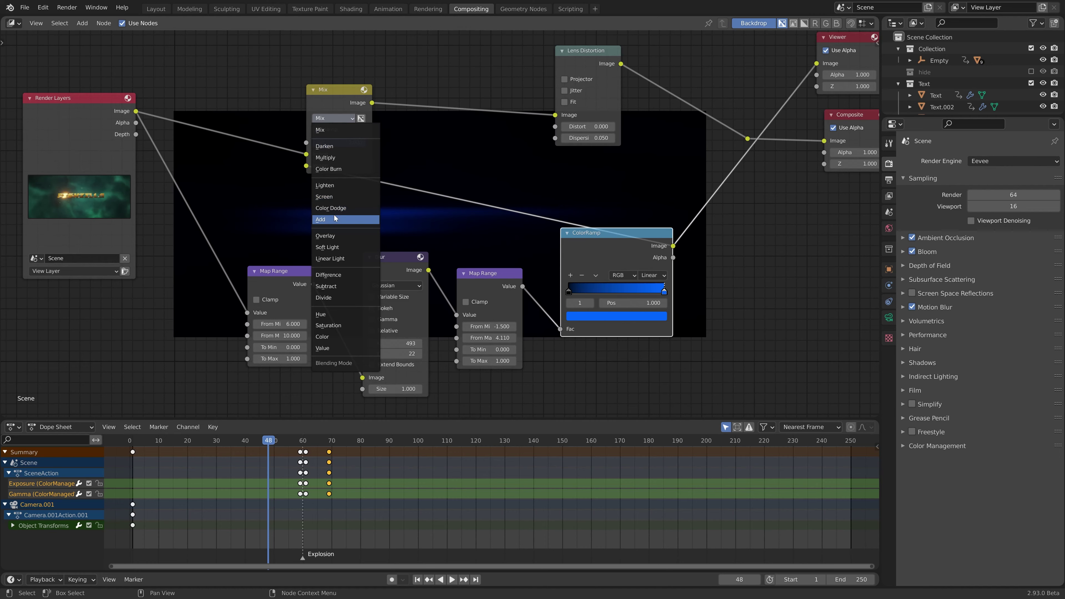
click(320, 220)
ctrl+shift+click(620, 63)
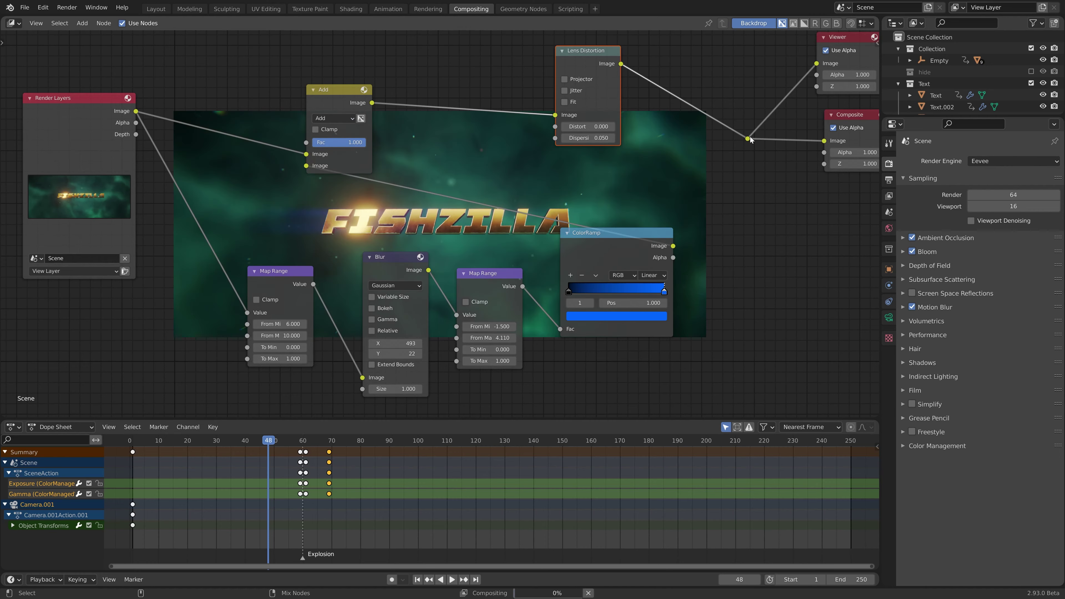
Step: Try the ColorRamp's black stop at position 0.270 and undo the change
mouse_move(324, 232)
middle_down()
mouse_move(409, 217)
mouse_move(343, 234)
middle_up()
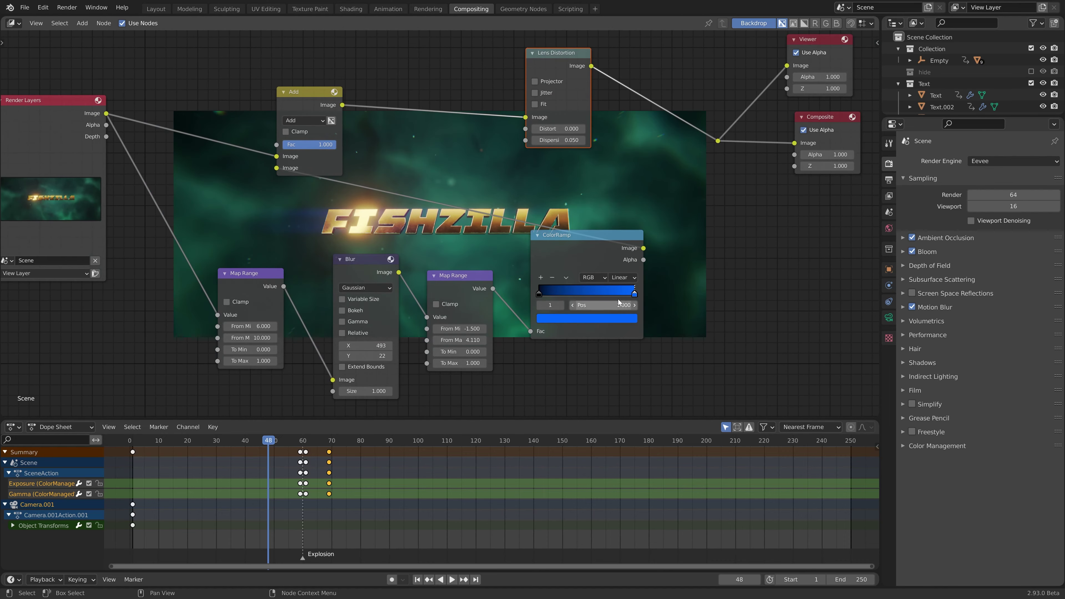
drag(539, 293, 565, 293)
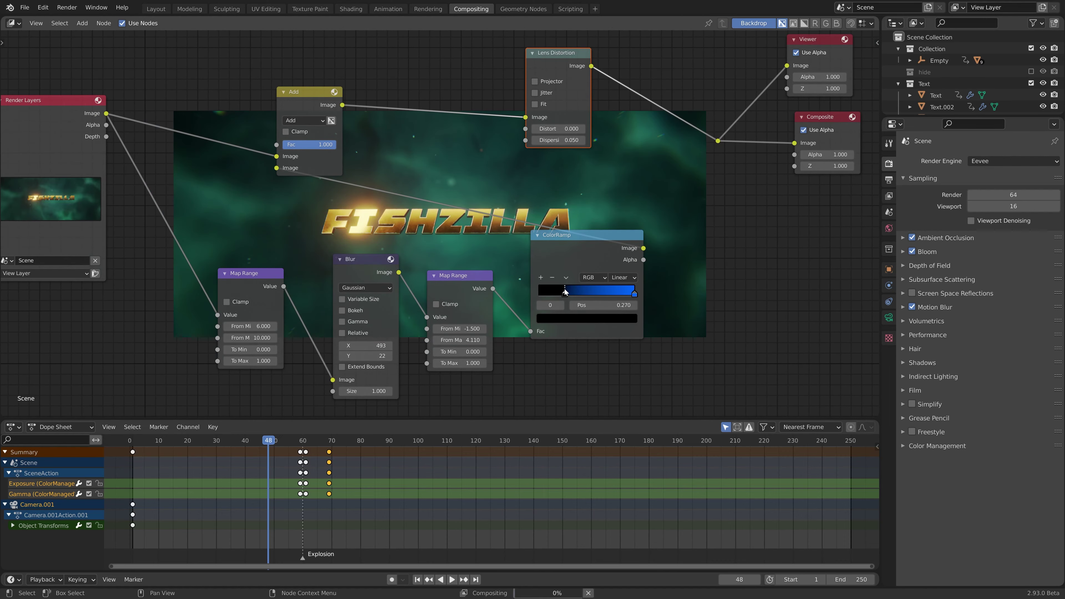
key(ctrl+z)
Step: Change the ColorRamp's blue end stop to a bright cyan
click(632, 294)
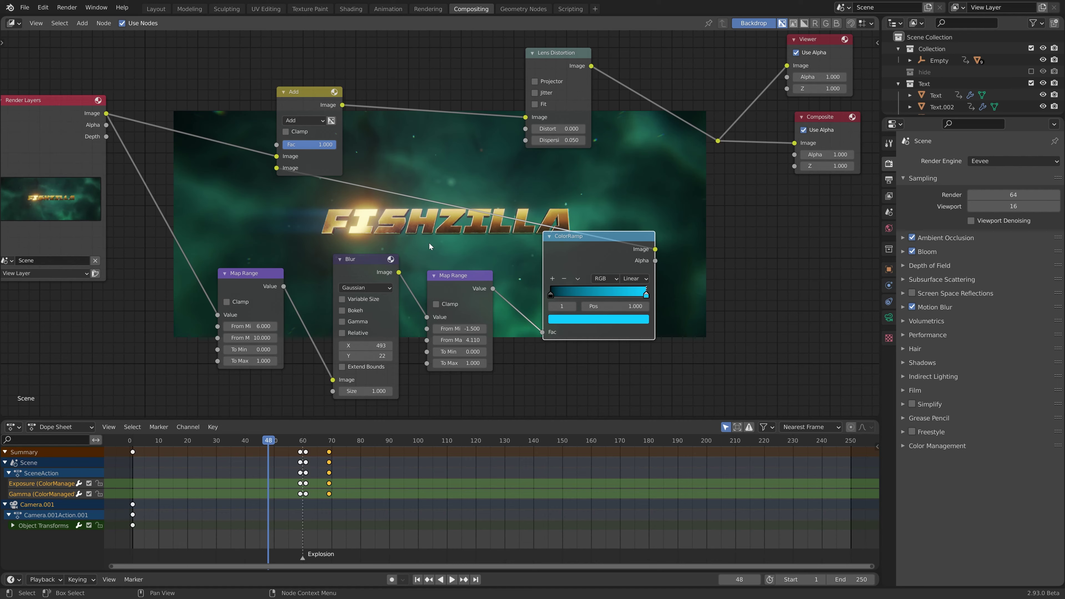
key(ctrl+z)
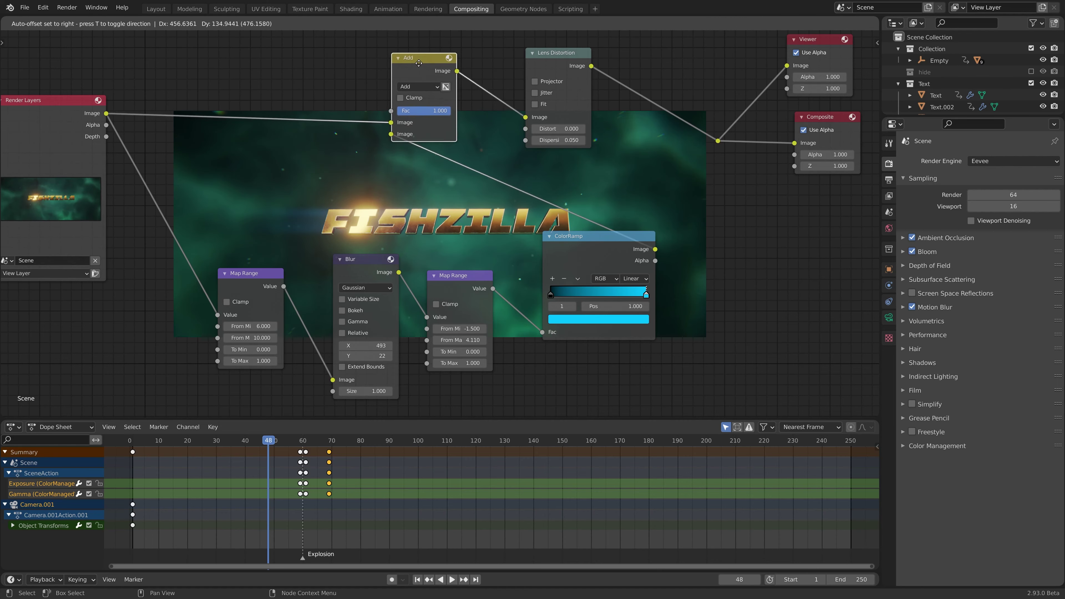
Step: Rearrange the Map Range, Blur, ColorRamp, Add and Lens Distortion nodes into a tidy, evenly spaced layout
drag(261, 275, 215, 275)
drag(356, 266, 287, 254)
drag(452, 280, 379, 273)
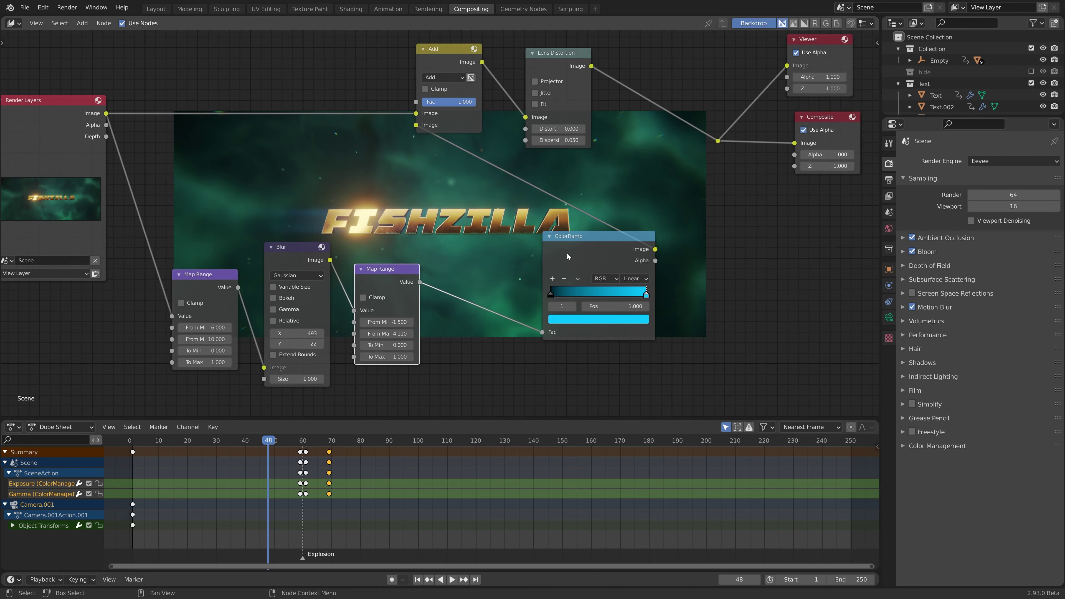
drag(566, 253, 487, 263)
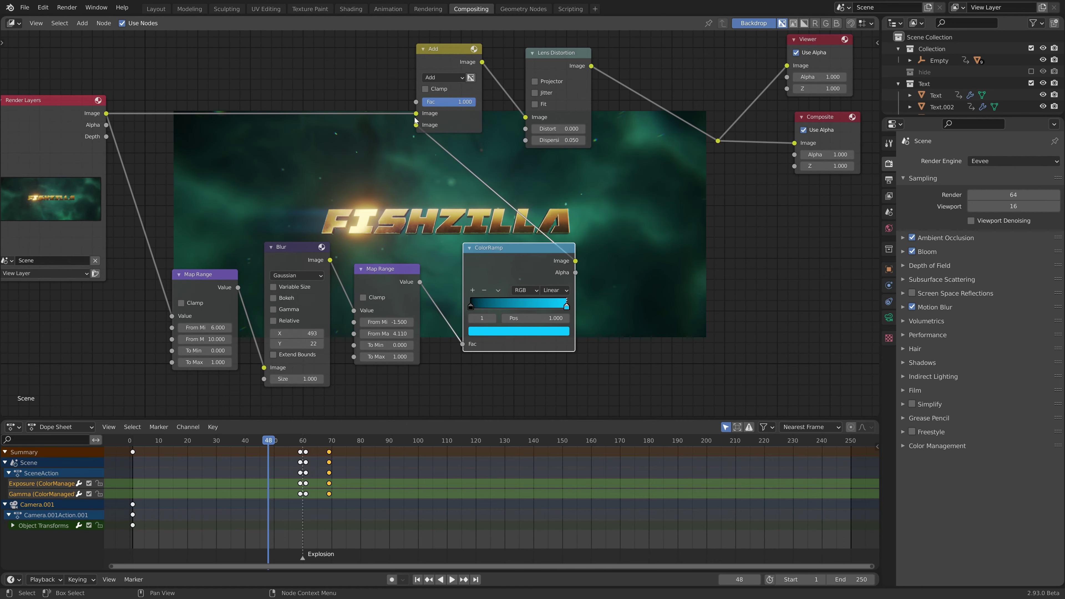
drag(451, 67, 650, 81)
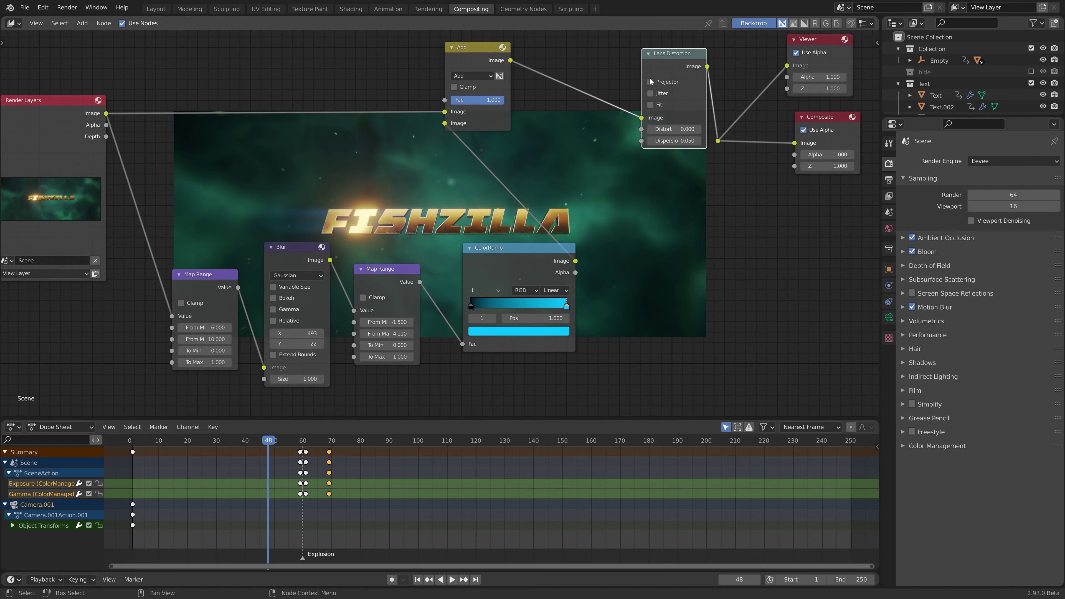
middle_drag(456, 241, 494, 256)
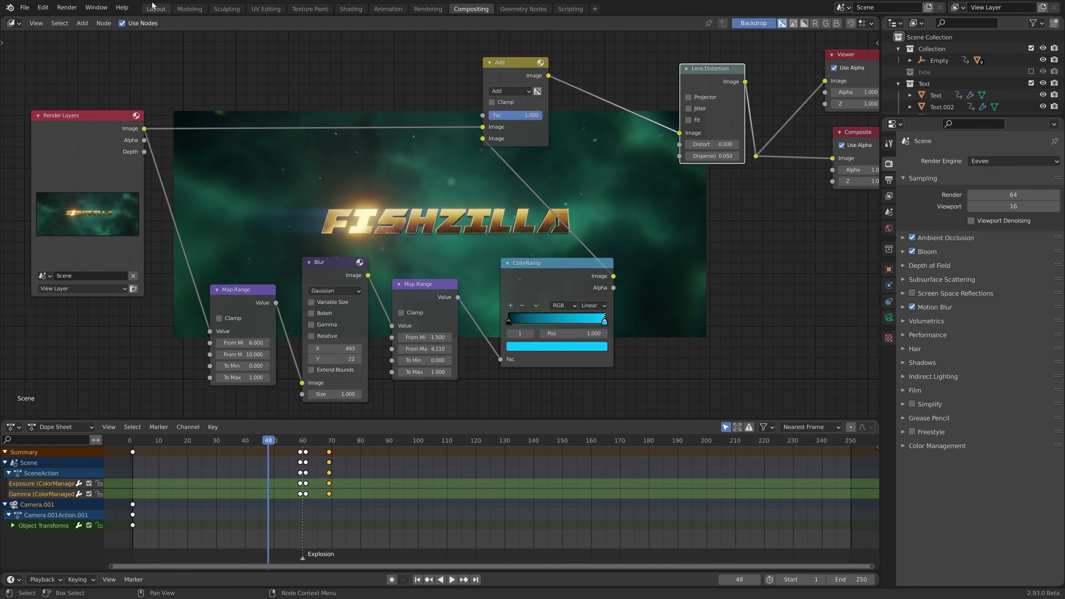
Step: Switch to the Layout workspace, select the large Cube particle emitter around the scene, and show its particle system settings
click(156, 8)
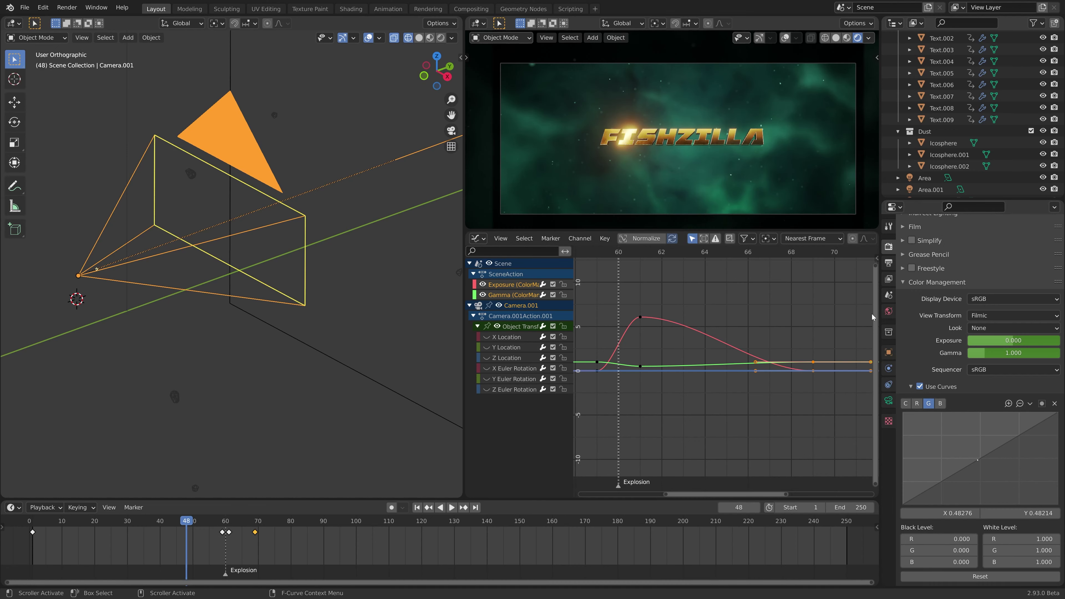
scroll(336, 187, down, 7)
click(215, 107)
scroll(218, 112, down, 4)
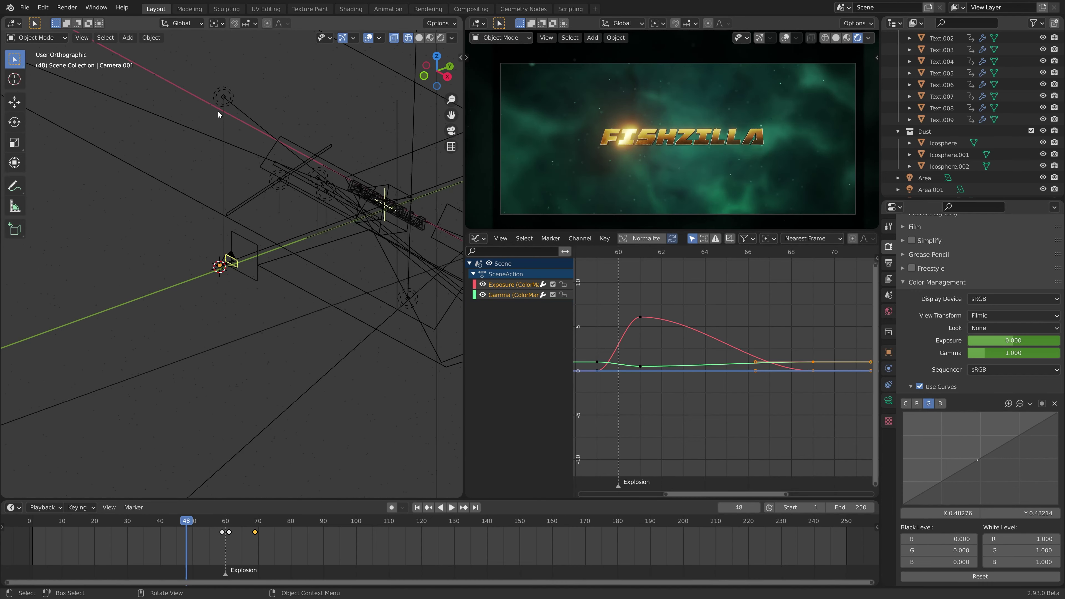
click(155, 98)
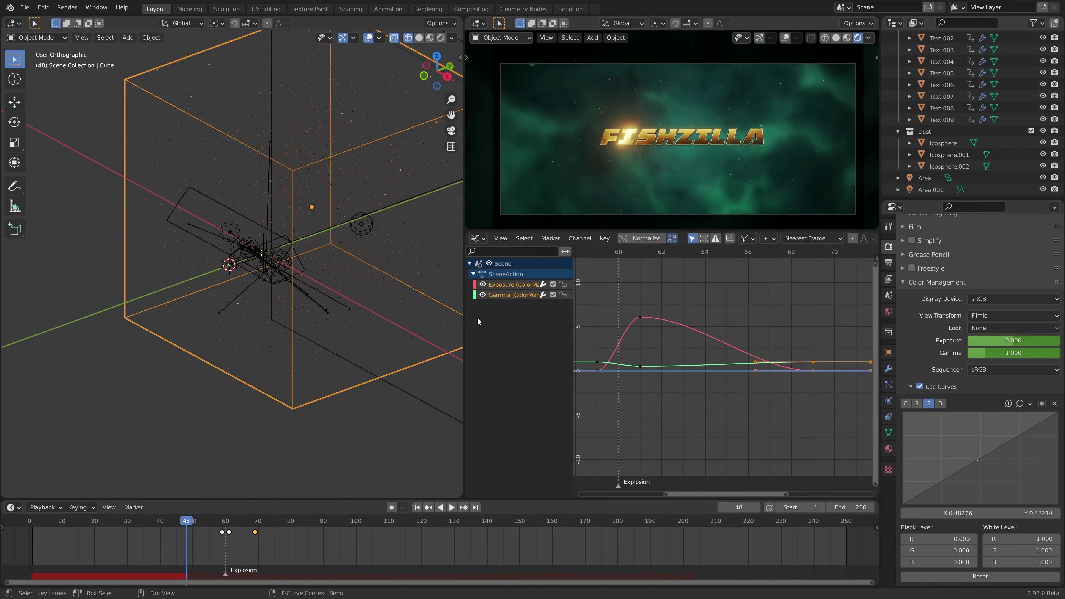
scroll(155, 99, up, 6)
click(889, 385)
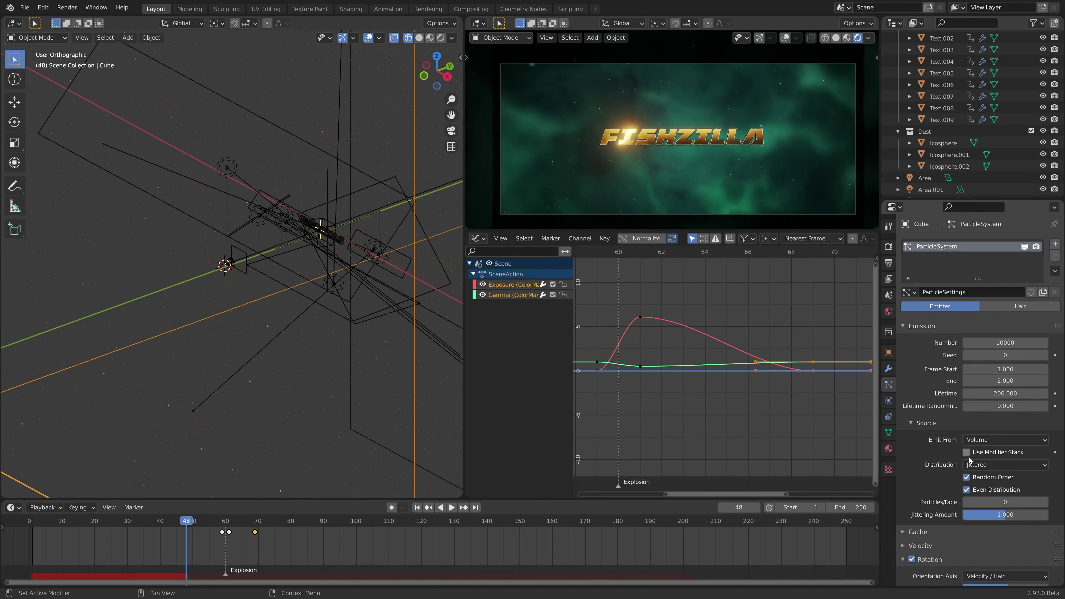
Step: Bake all dynamics from the Cube's particle cache and scrub the timeline through the explosion to check it
scroll(924, 496, down, 4)
click(918, 454)
scroll(964, 331, down, 6)
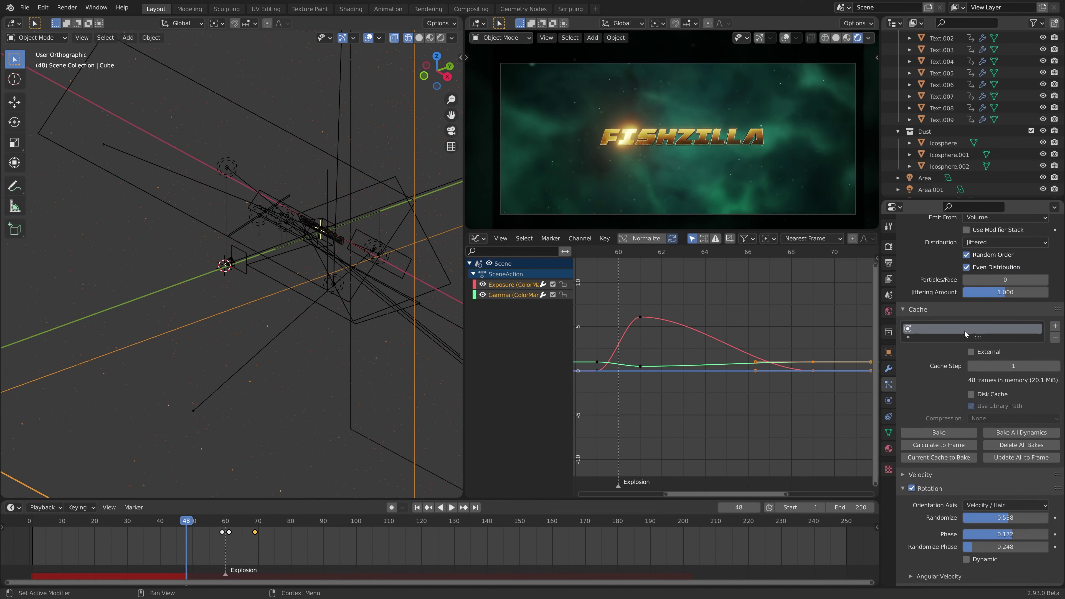
click(1024, 433)
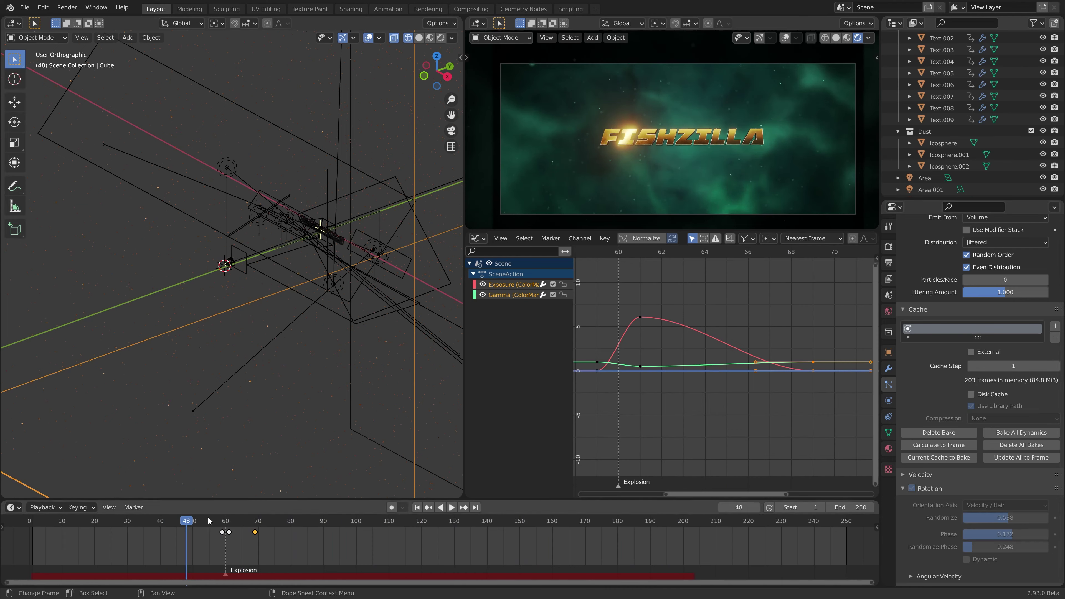
drag(209, 521, 234, 521)
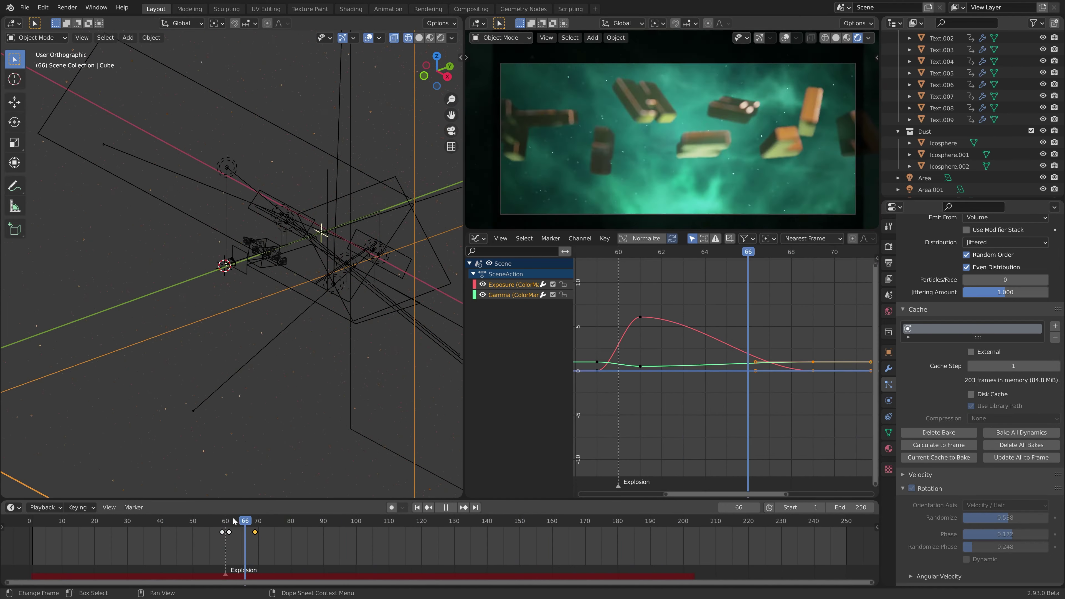
key(Escape)
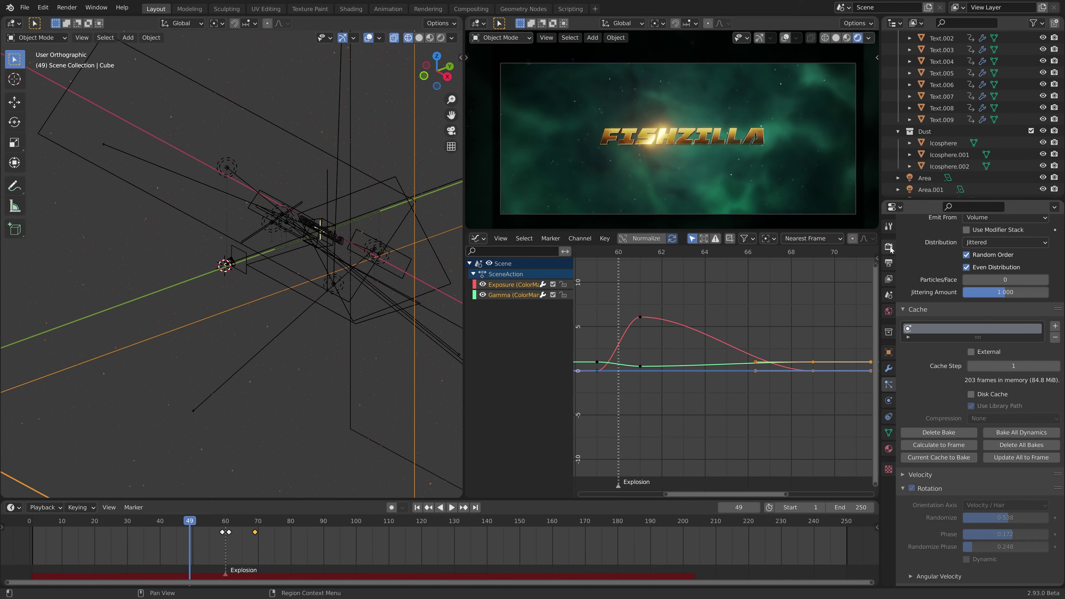
Step: Set the Eevee motion blur steps to 8 in the render settings
click(889, 247)
scroll(930, 283, up, 5)
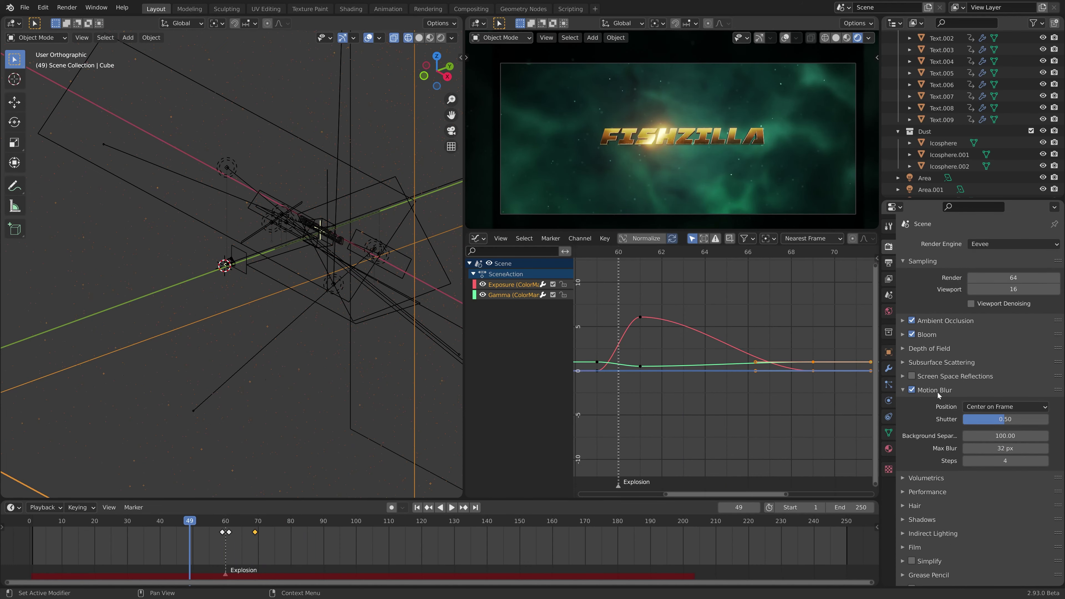
click(1021, 461)
text(8)
key(Return)
Step: Set the output file format to FFmpeg Video with MPEG-4 as the encoding container
click(889, 263)
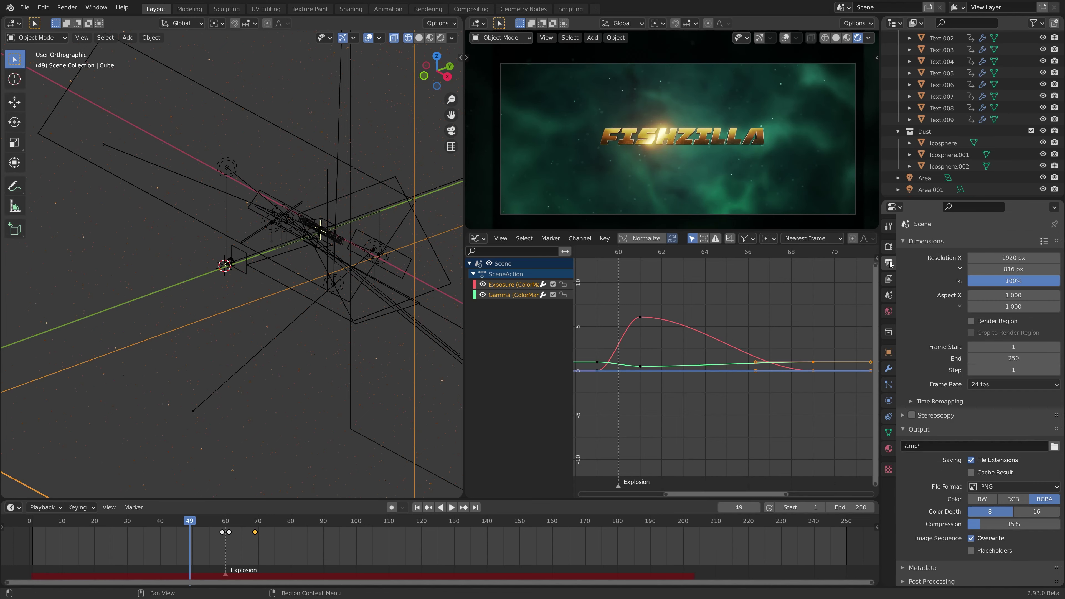
scroll(927, 499, down, 1)
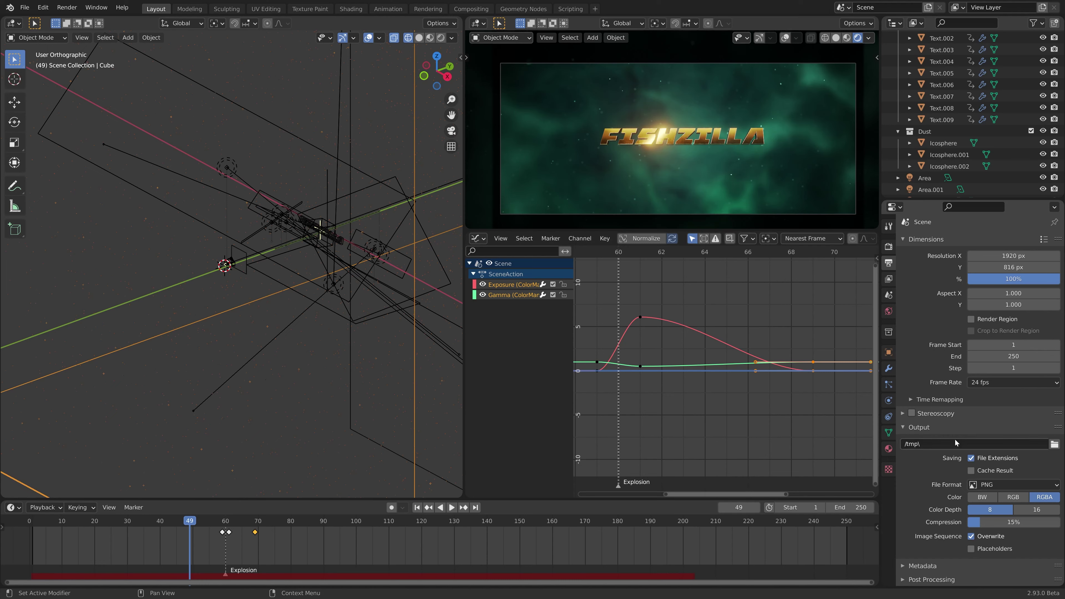
click(1010, 485)
click(1023, 423)
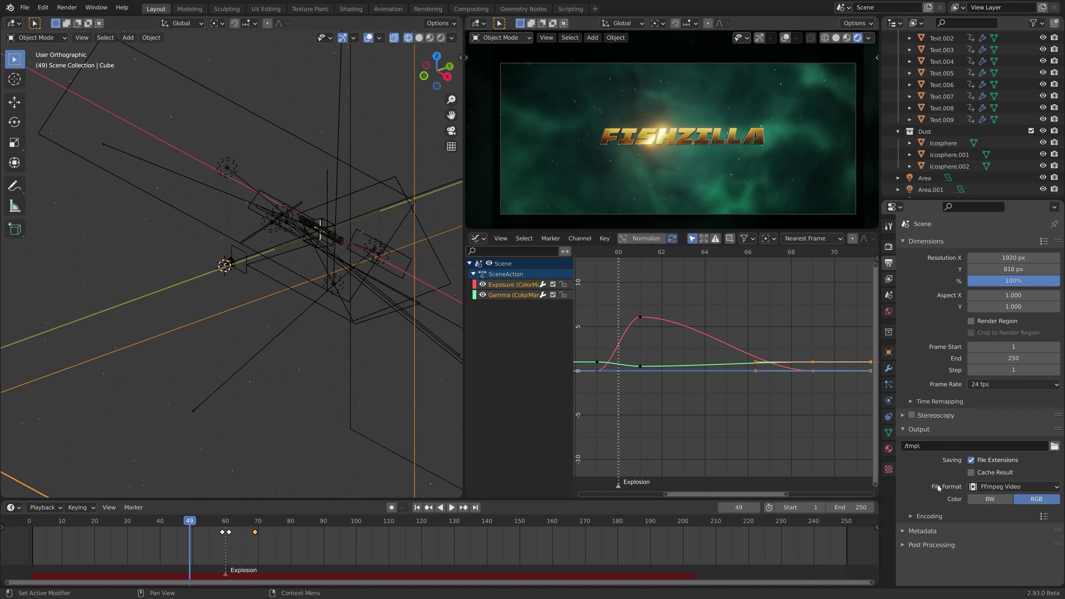
click(923, 515)
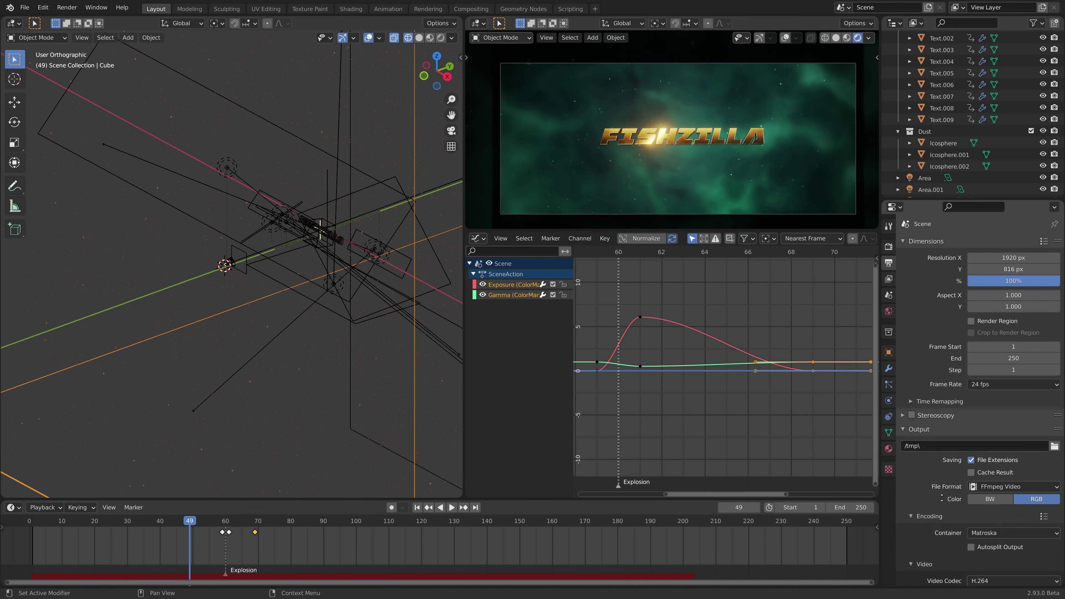
scroll(977, 420, down, 6)
click(992, 407)
click(986, 447)
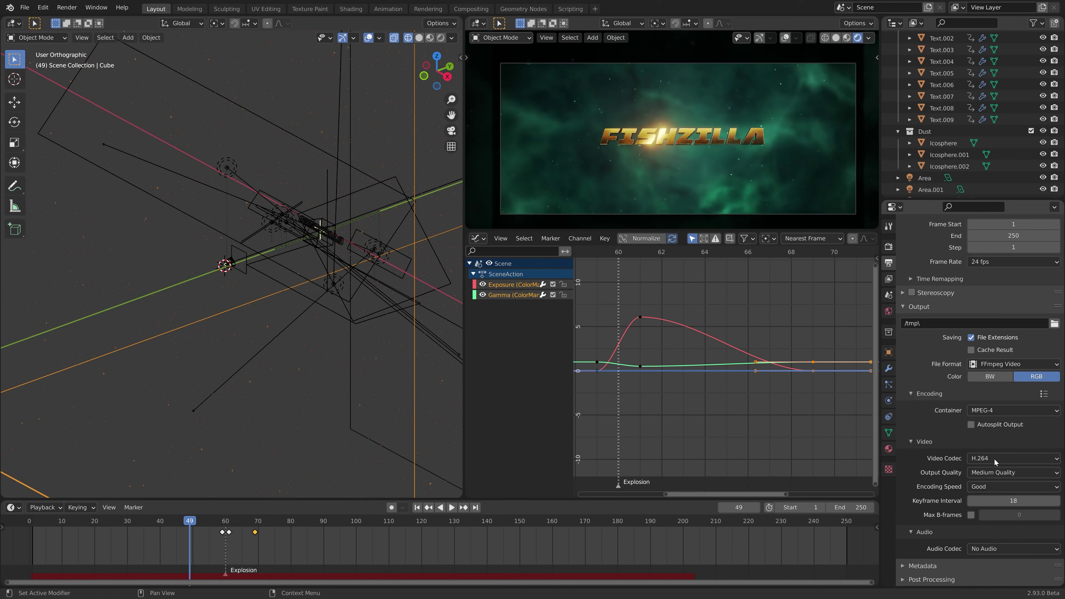
Step: Set the H.264 video's output quality to Perceptually Lossless
click(989, 457)
click(979, 472)
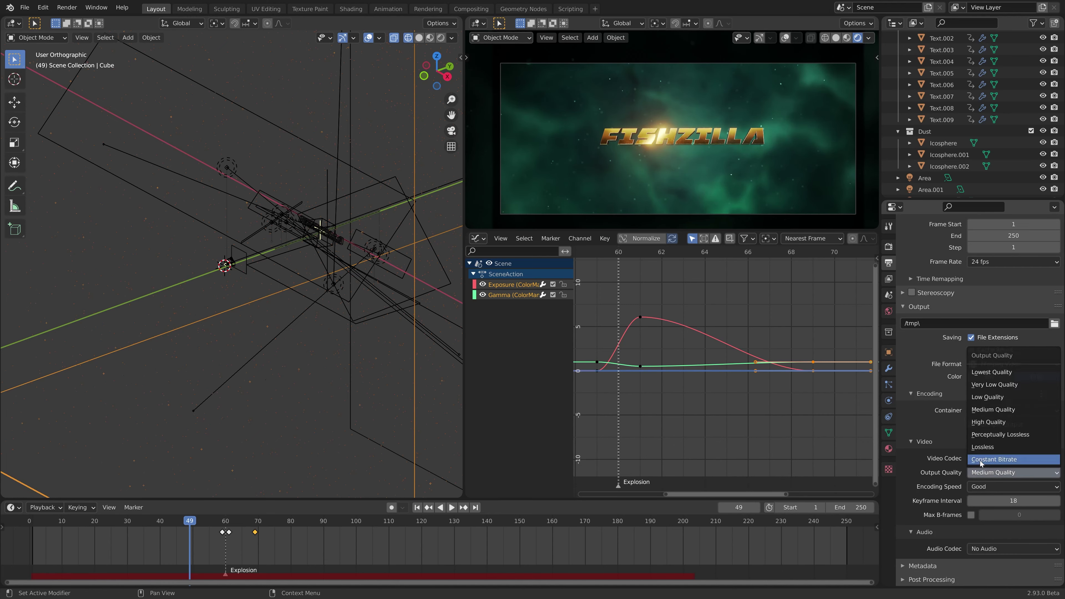
click(1000, 434)
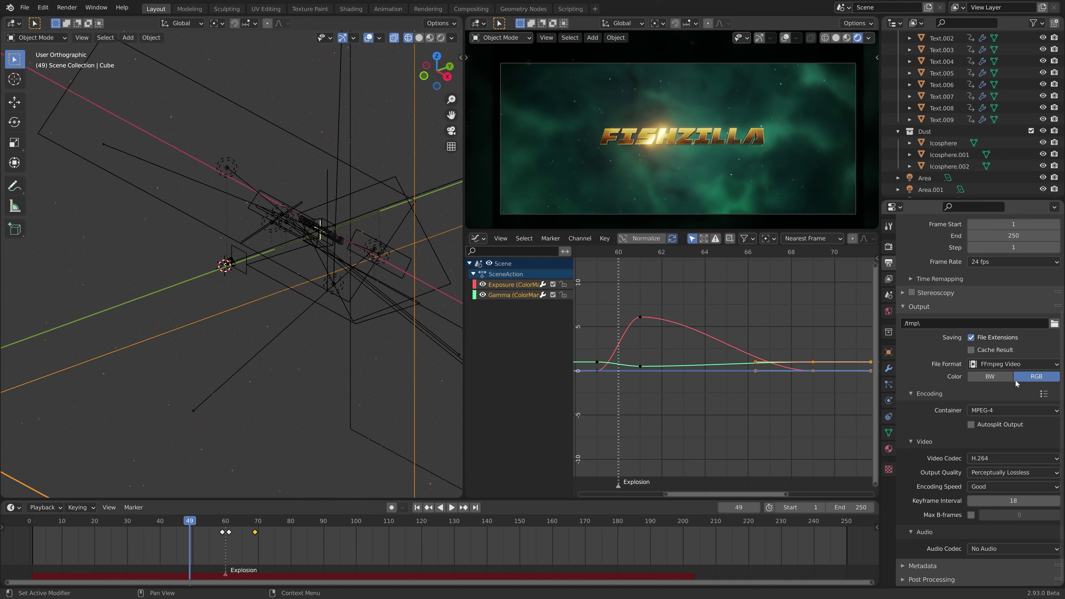
Step: Set the output path to F:\Local Projects\Tutorials\Fish-zilla\render\title6, render the animation, and close the render window
click(1054, 324)
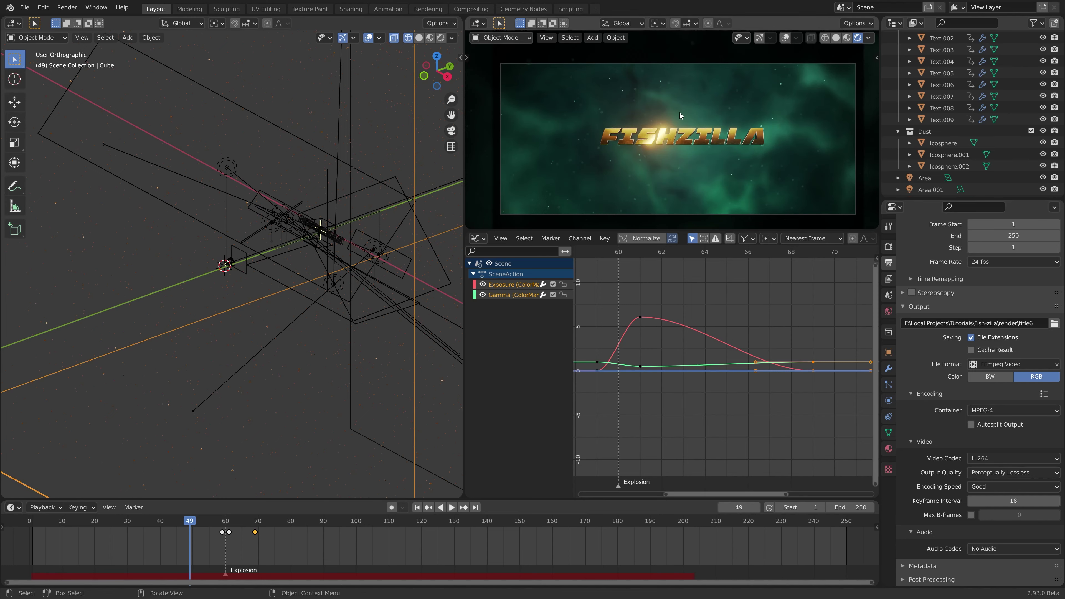
key(ctrl+F12)
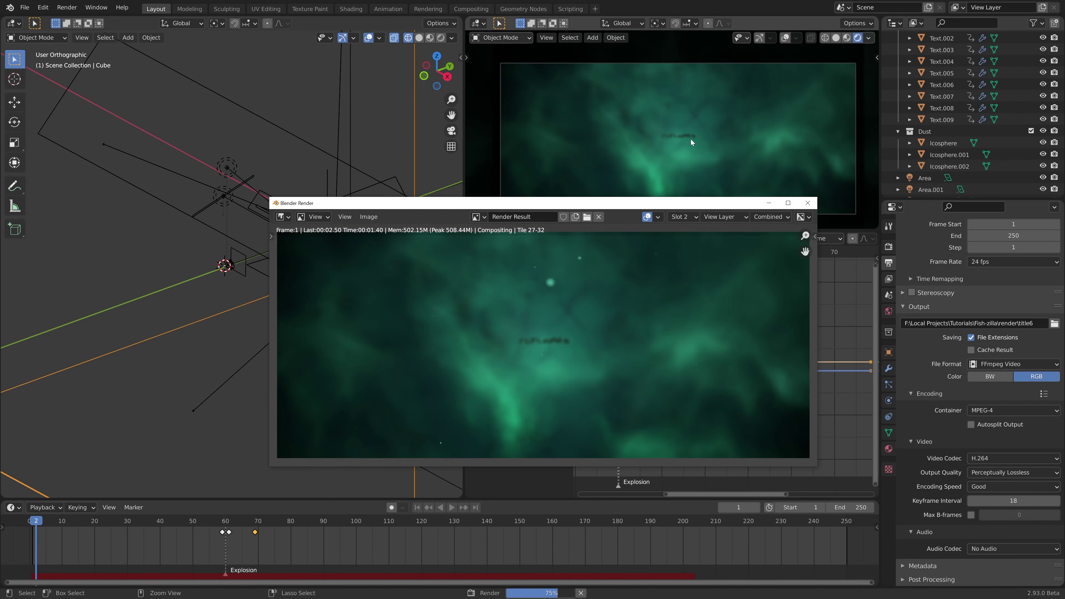
click(808, 204)
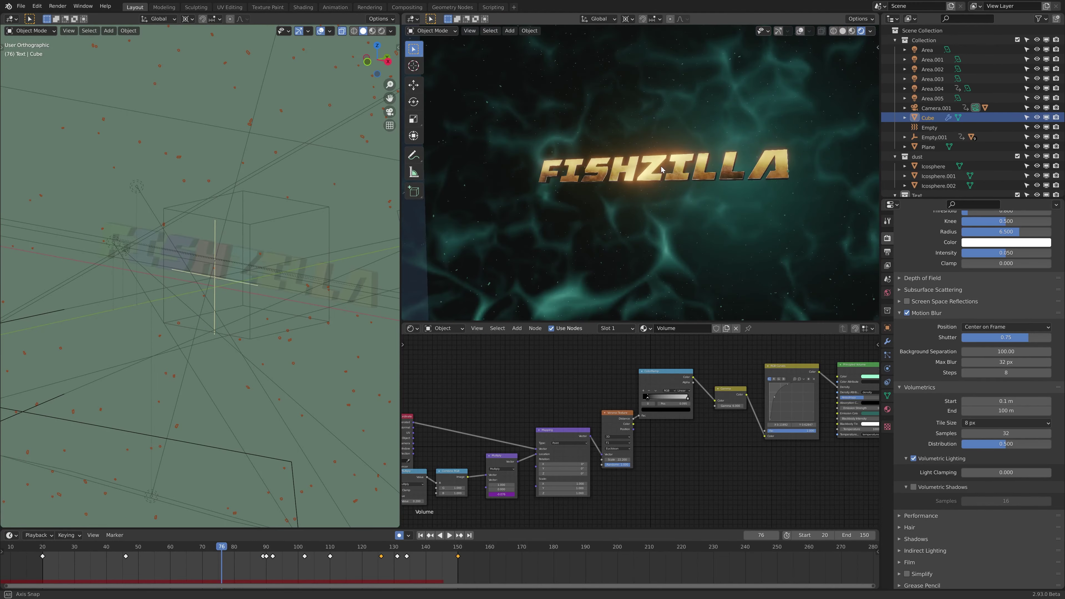
Step: Scrub and play back the FISHZILLA title animation with the whole camera frame fitted in the rendered viewport
middle_drag(661, 170, 582, 174)
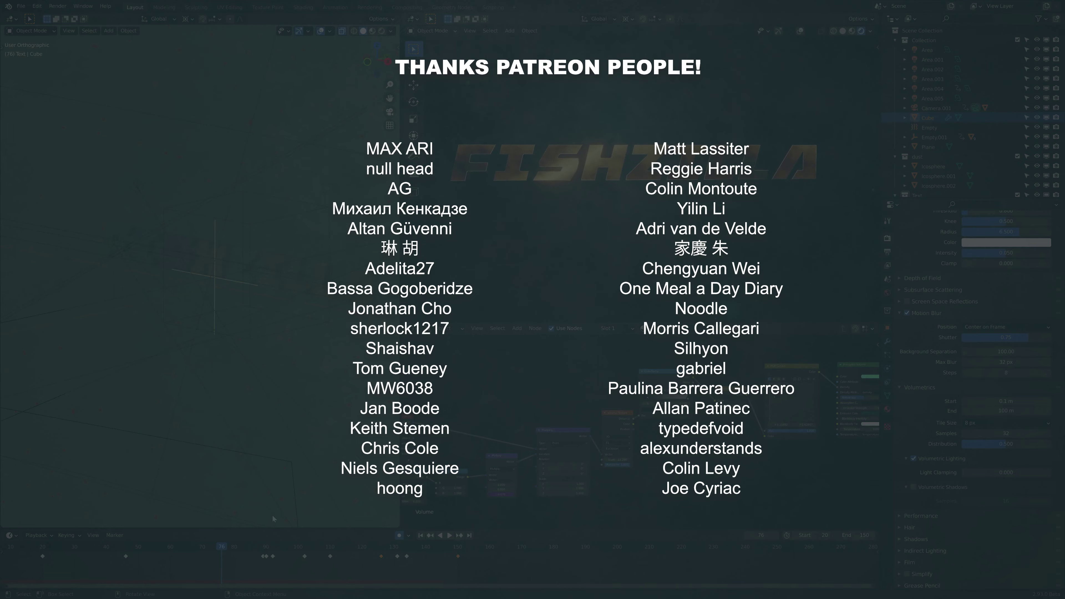
drag(224, 546, 141, 529)
key(space)
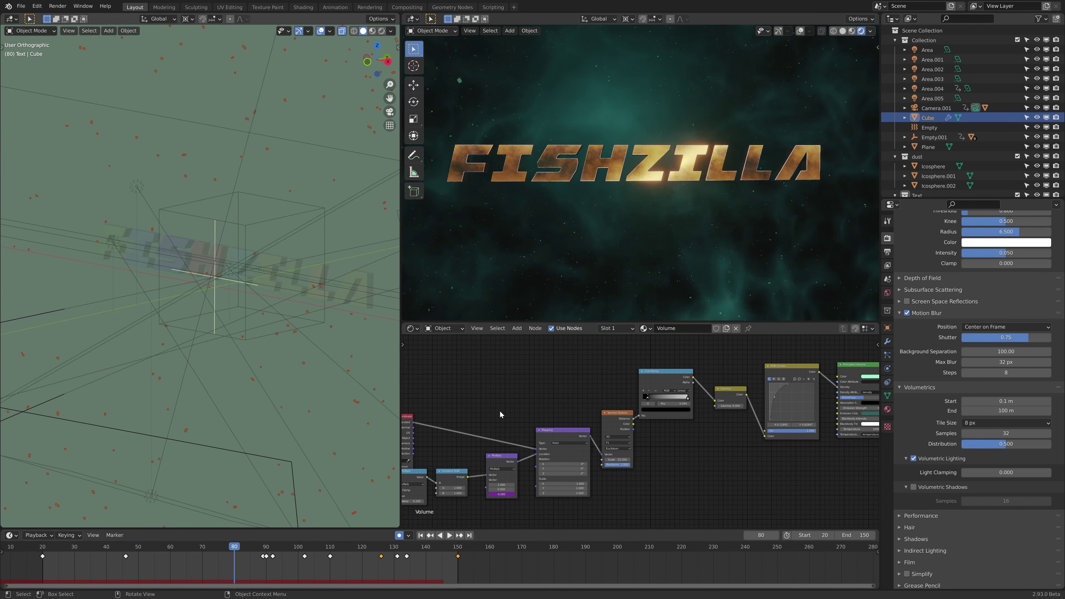
key(Home)
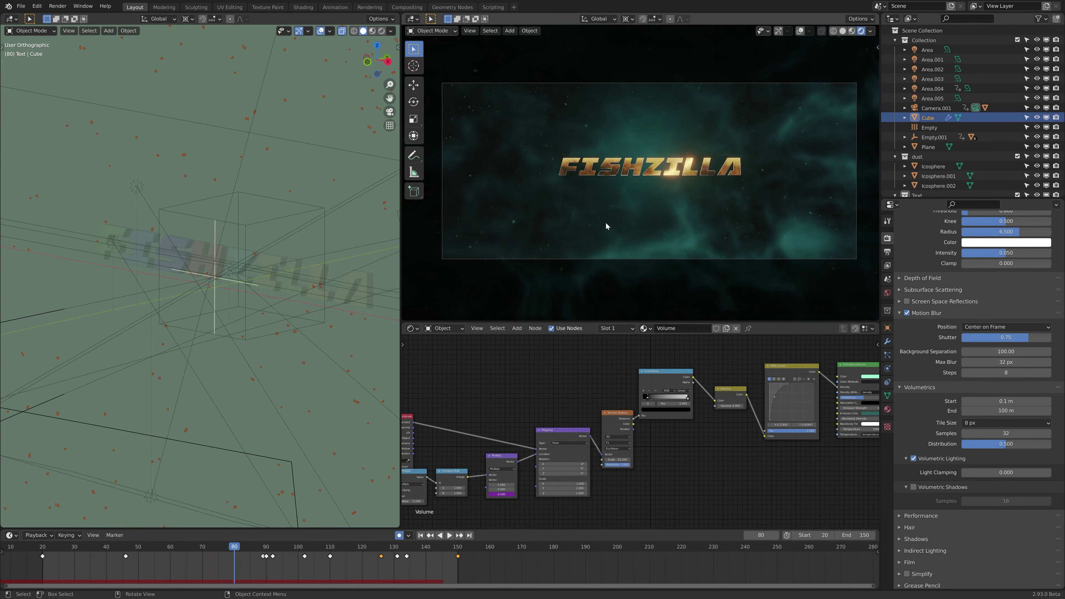
scroll(631, 214, up, 1)
key(space)
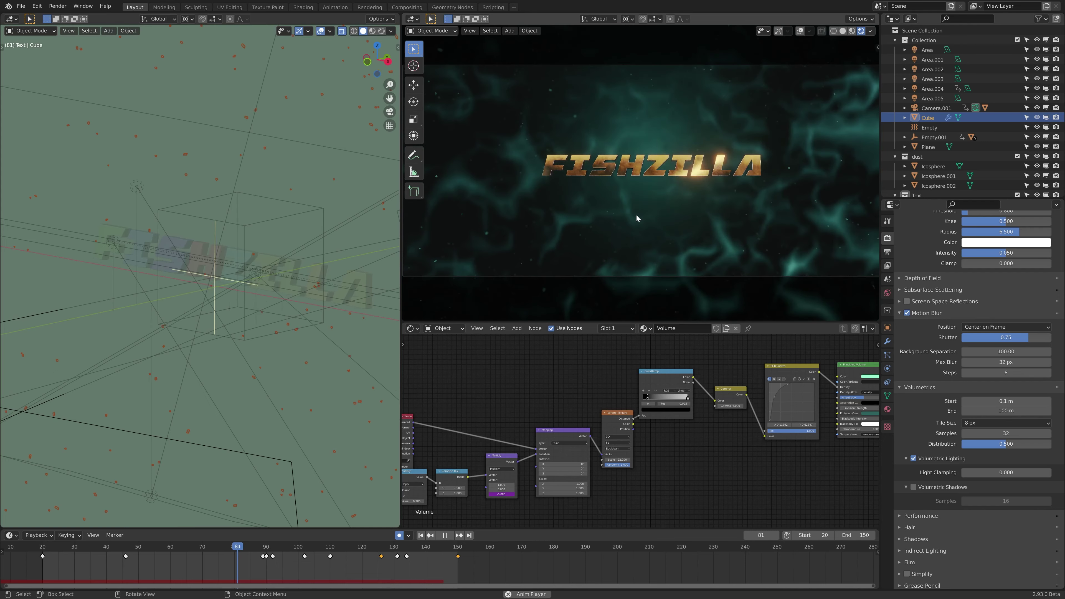